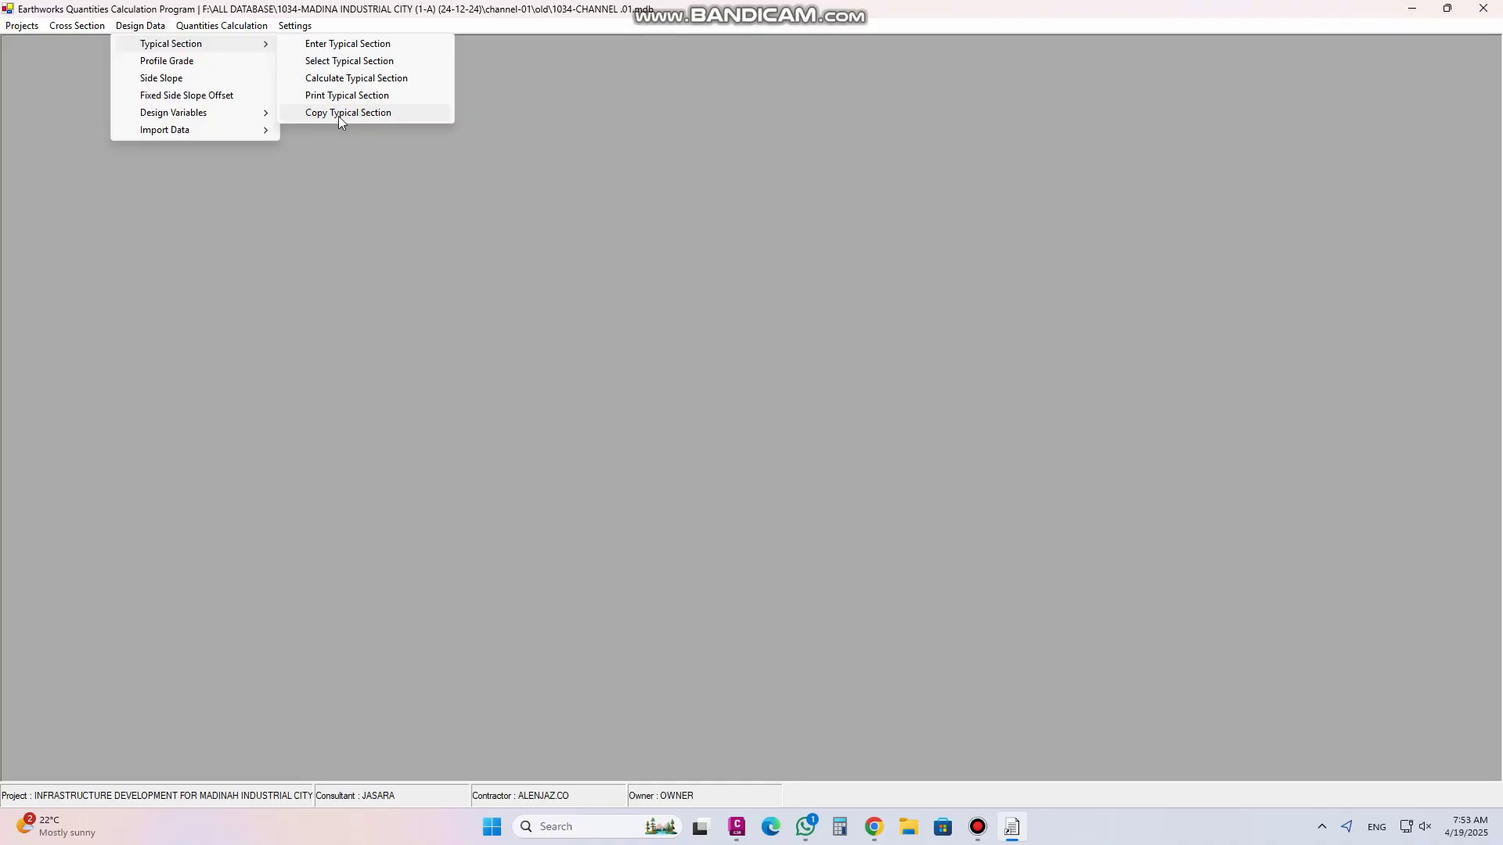
View the typical section definition form with its point, distance and slope columns, and close it
left_click(384, 49)
left_click_drag(688, 280, 535, 156)
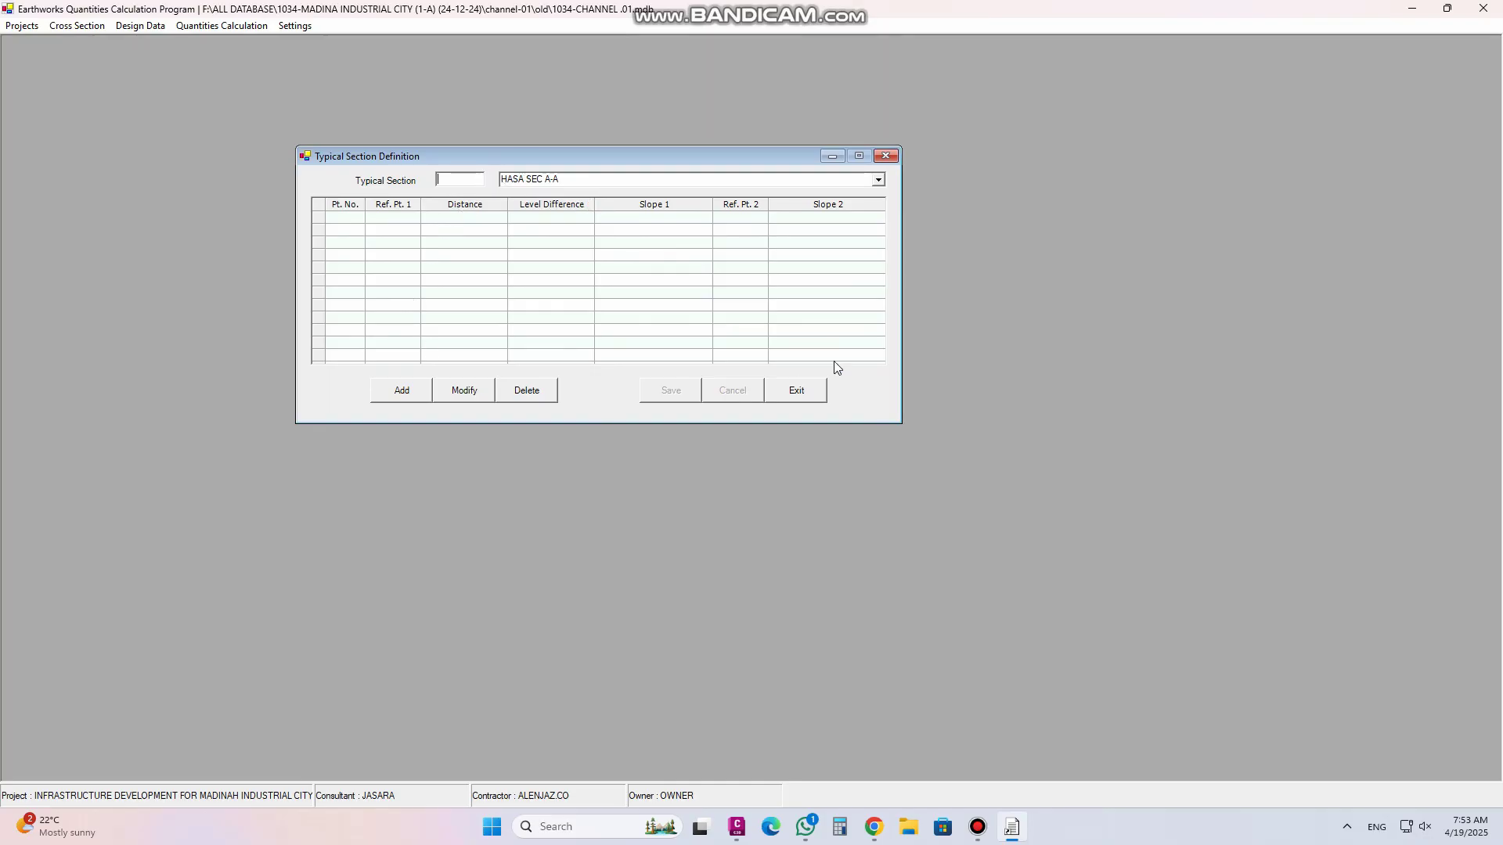
left_click(887, 157)
Switch to Civil 3D and examine the dimensions of the upper channel cross section, including both side slopes and the overall width
left_click(737, 827)
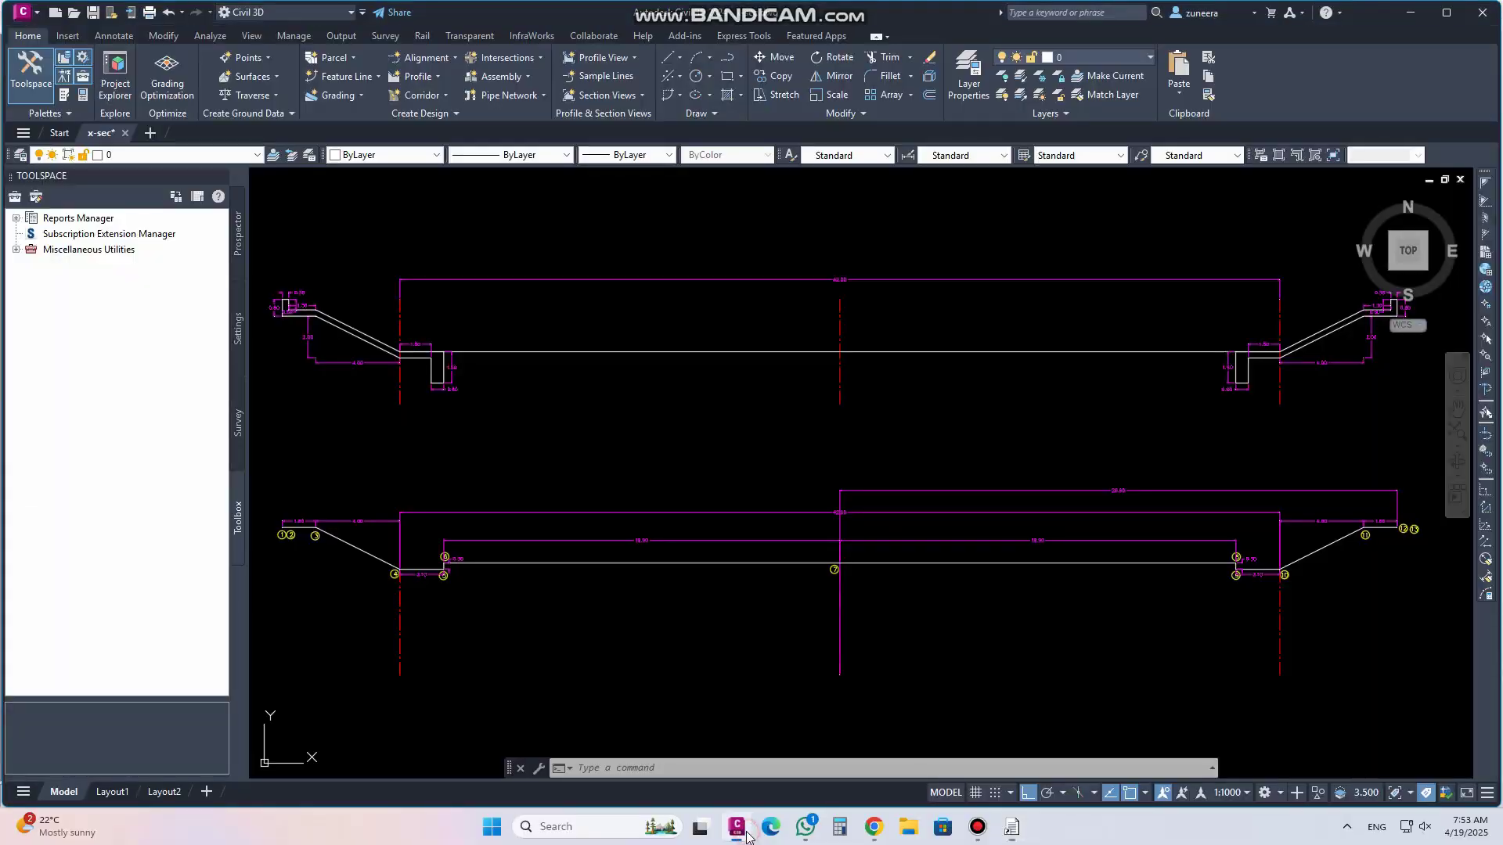
scroll(720, 423, "down", 1)
scroll(861, 427, "down", 1)
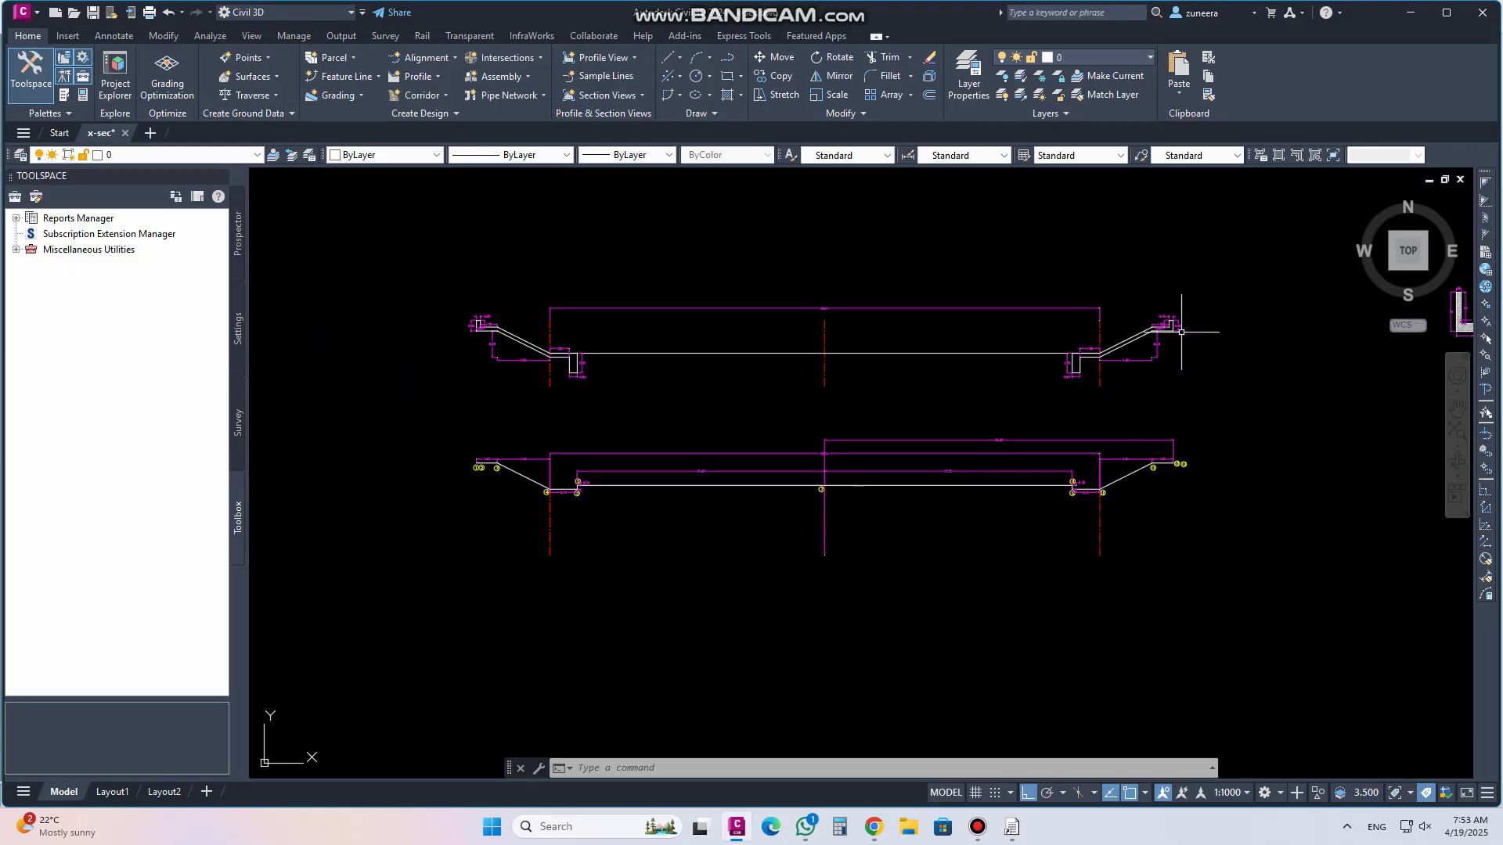
scroll(1181, 313, "up", 5)
scroll(940, 335, "down", 1)
middle_click_drag(889, 391, 795, 319)
scroll(712, 273, "up", 1)
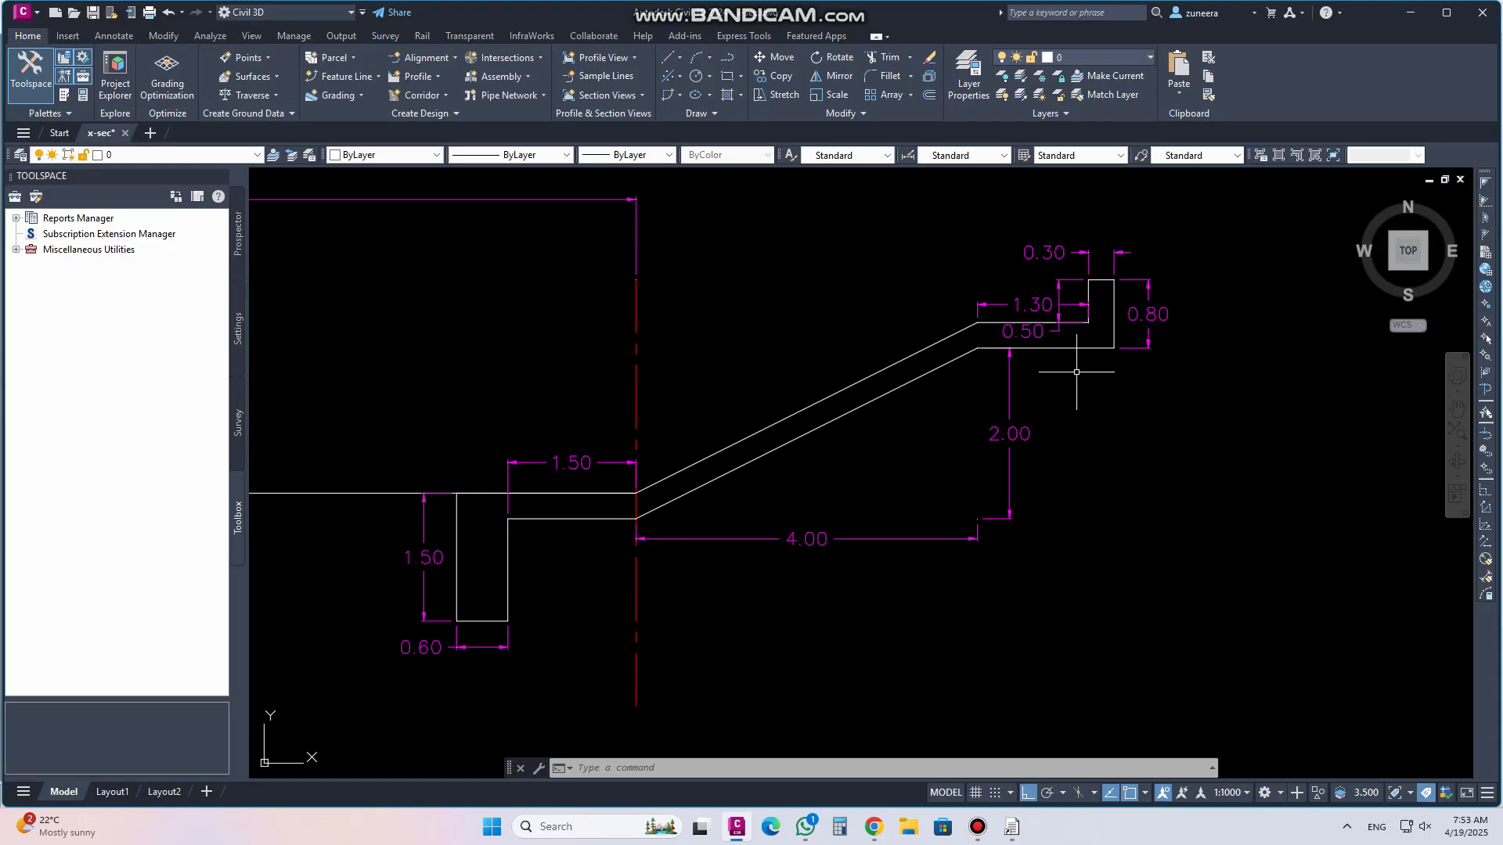
scroll(1077, 372, "down", 4)
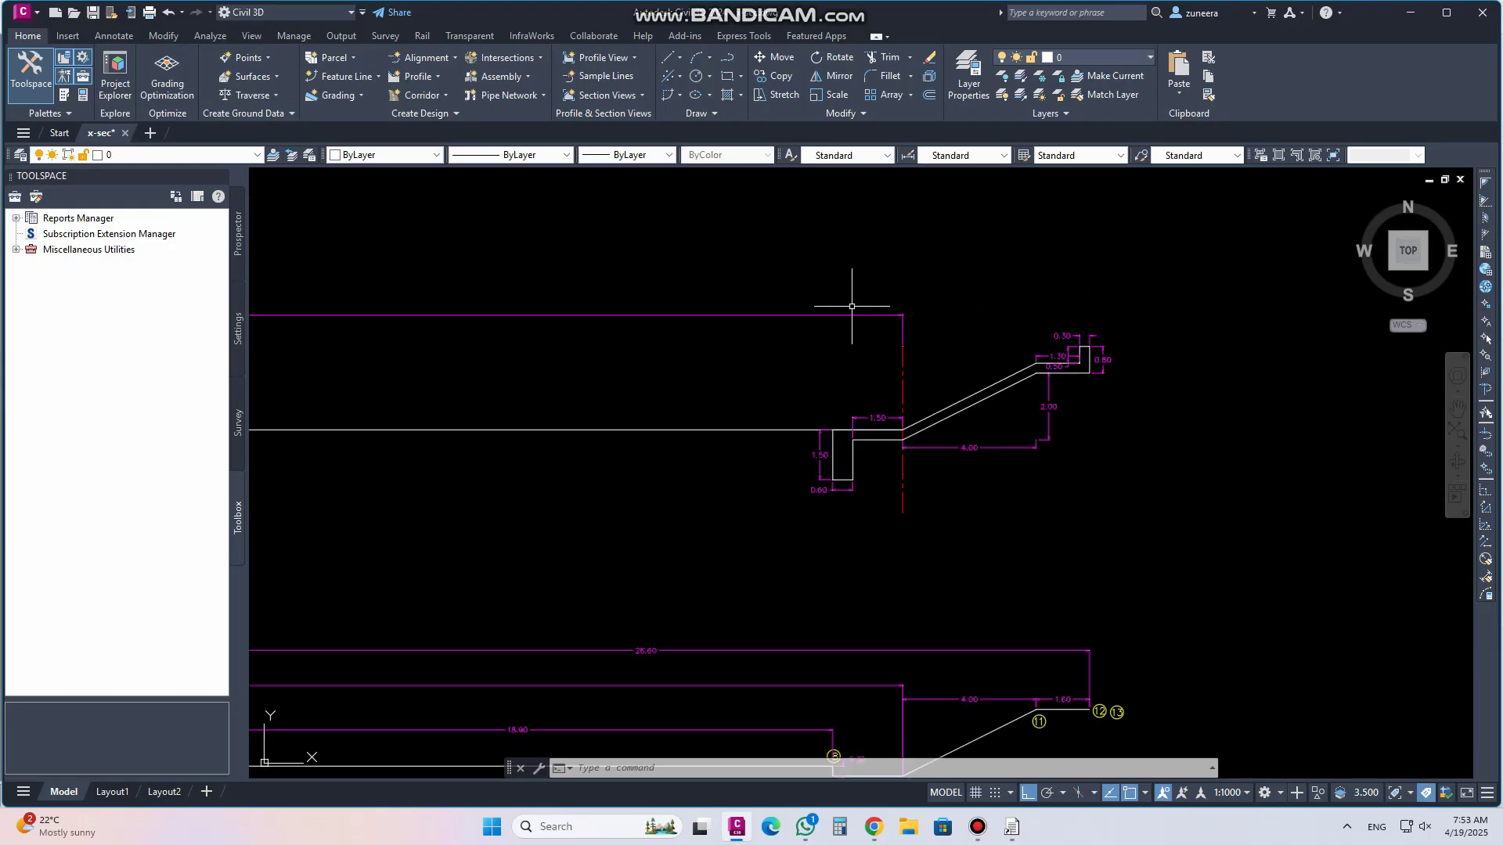
middle_click_drag(904, 320, 1172, 370)
scroll(568, 423, "down", 3)
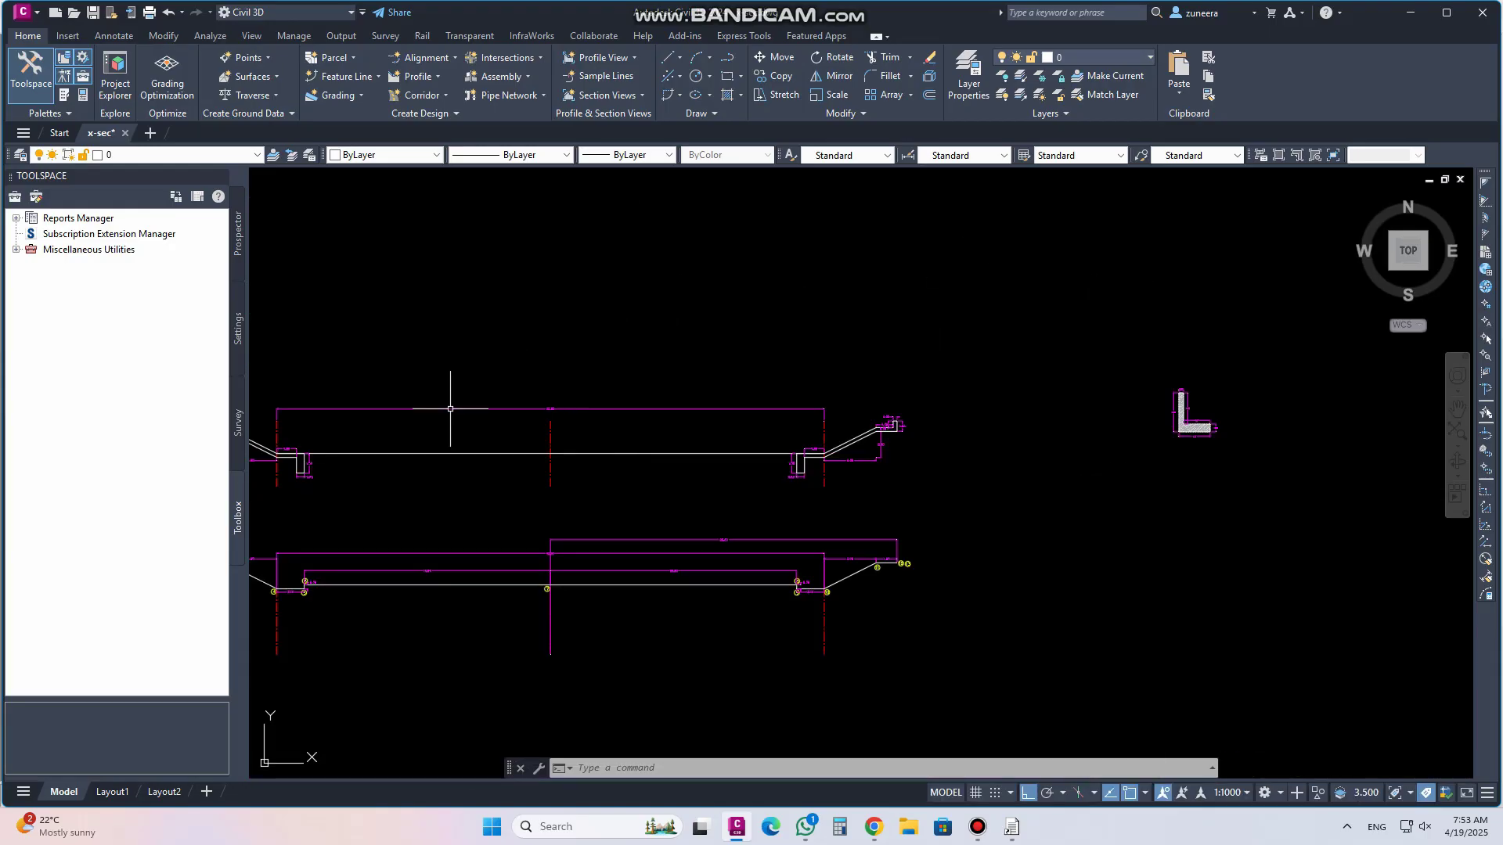
scroll(527, 395, "up", 3)
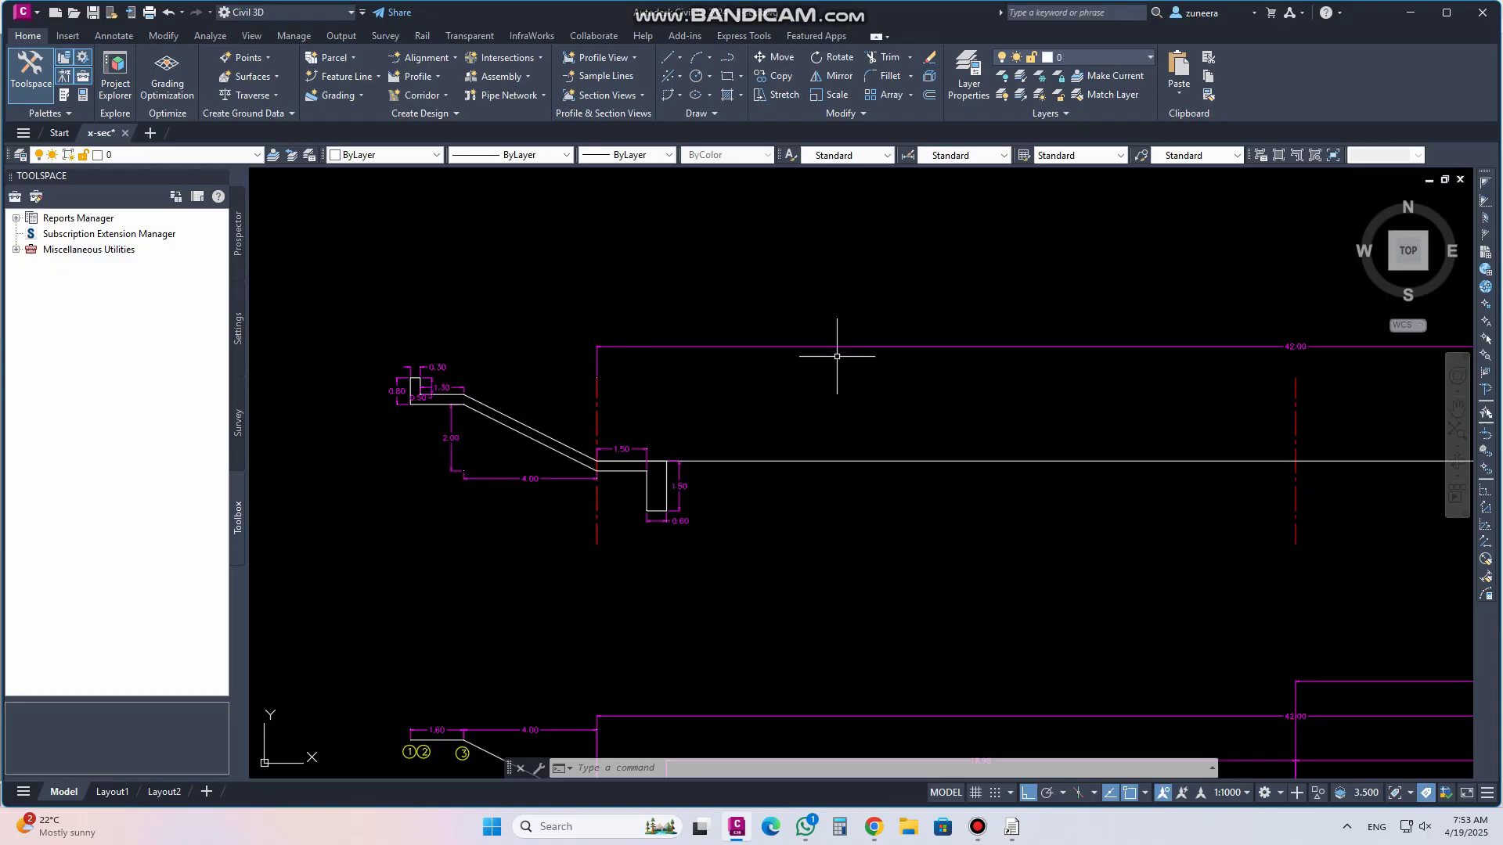
middle_click_drag(835, 356, 523, 334)
scroll(565, 387, "down", 3)
middle_click_drag(866, 410, 661, 409)
scroll(799, 410, "up", 3)
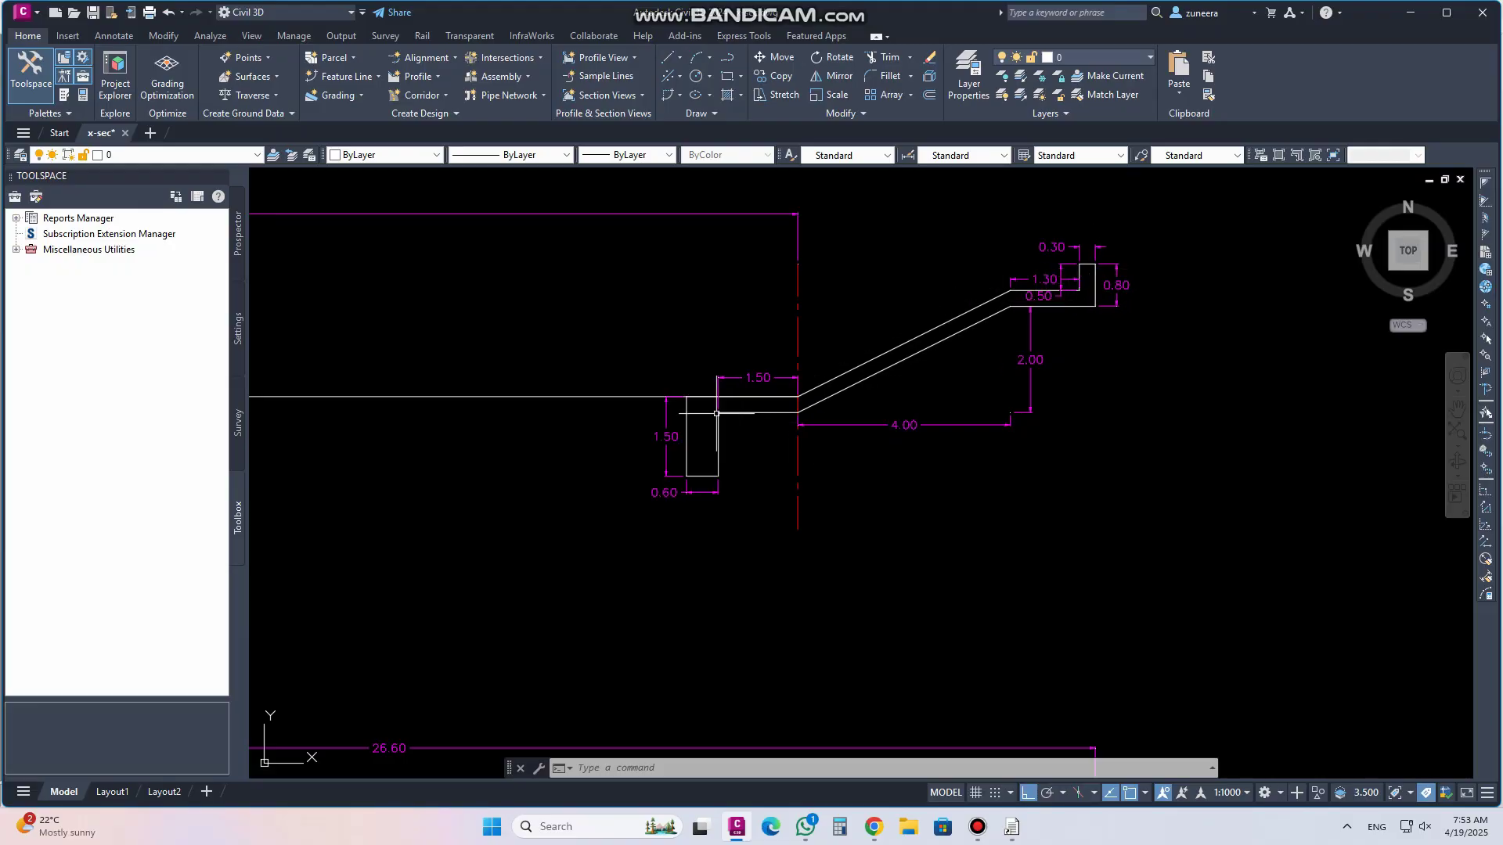
Examine the numbered points and dimensions of the lower simplified channel section, and select its profile polyline
scroll(717, 412, "down", 3)
scroll(879, 508, "up", 4)
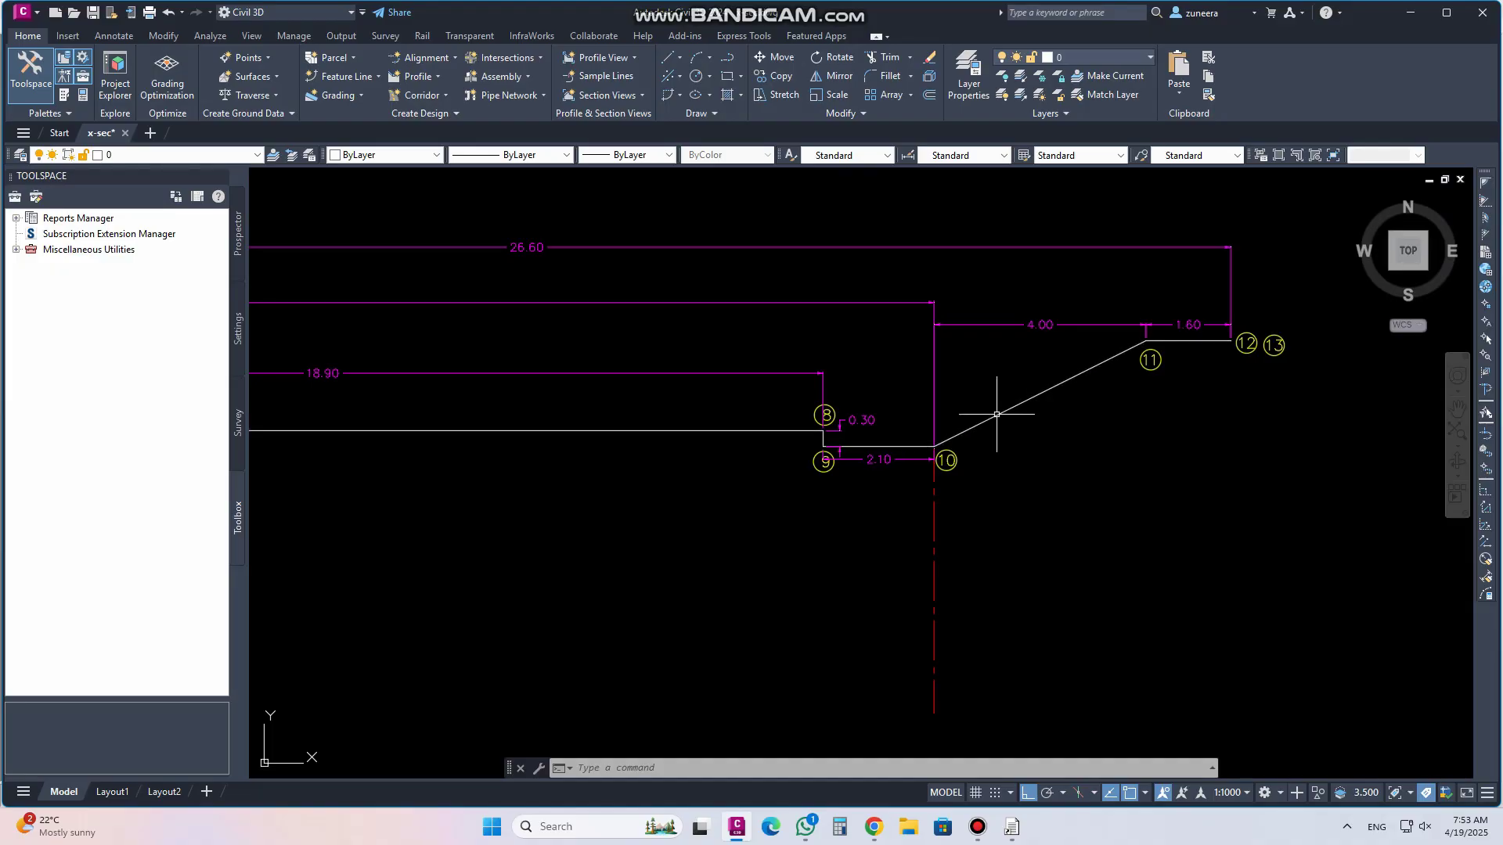
scroll(992, 416, "down", 2)
middle_click_drag(990, 416, 1304, 381)
middle_click_drag(567, 400, 1338, 387)
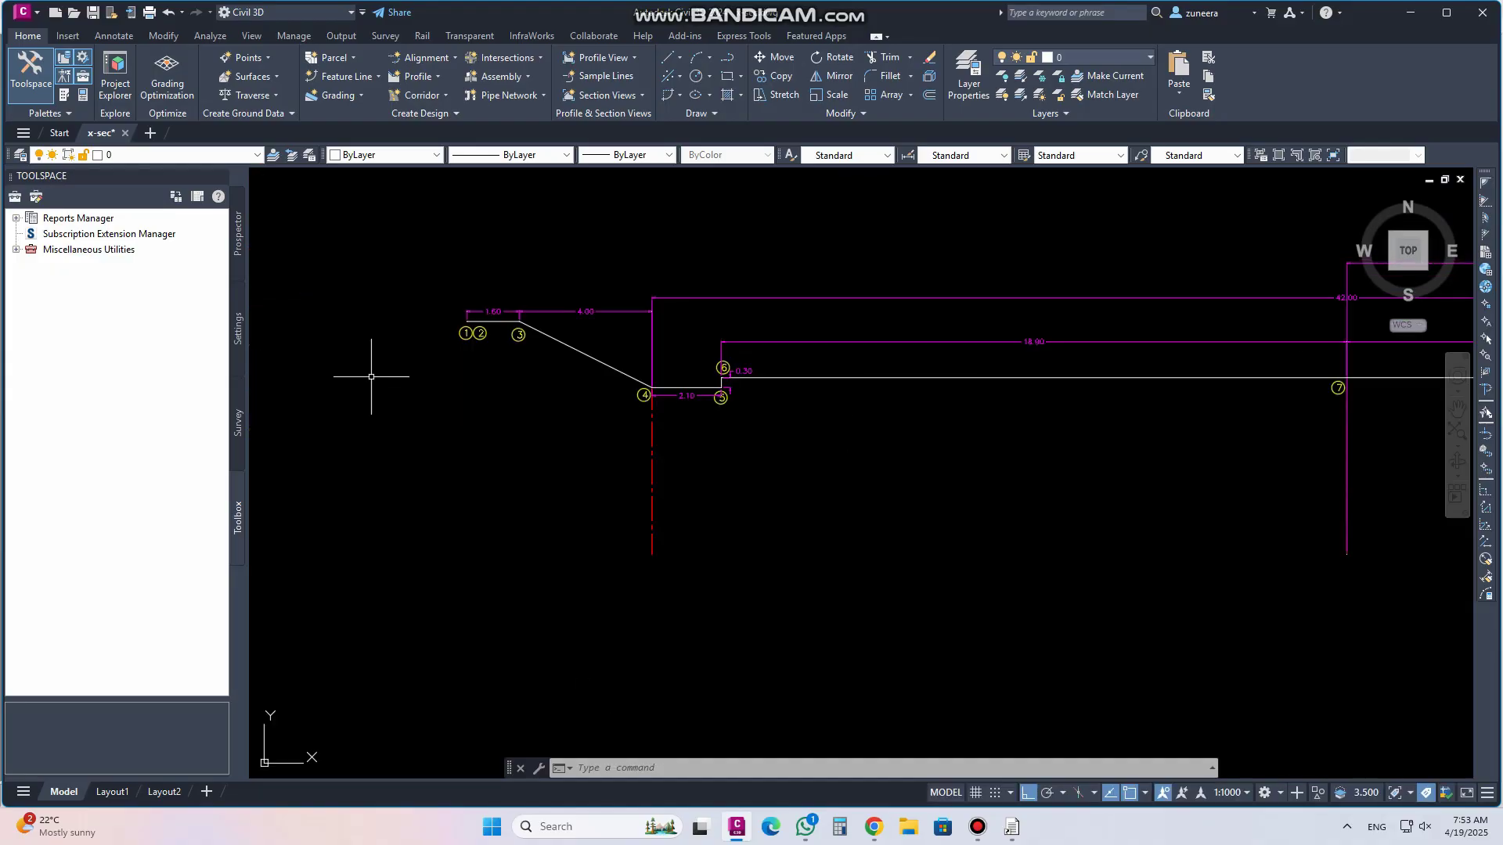
middle_click_drag(718, 401, 298, 396)
scroll(634, 350, "up", 2)
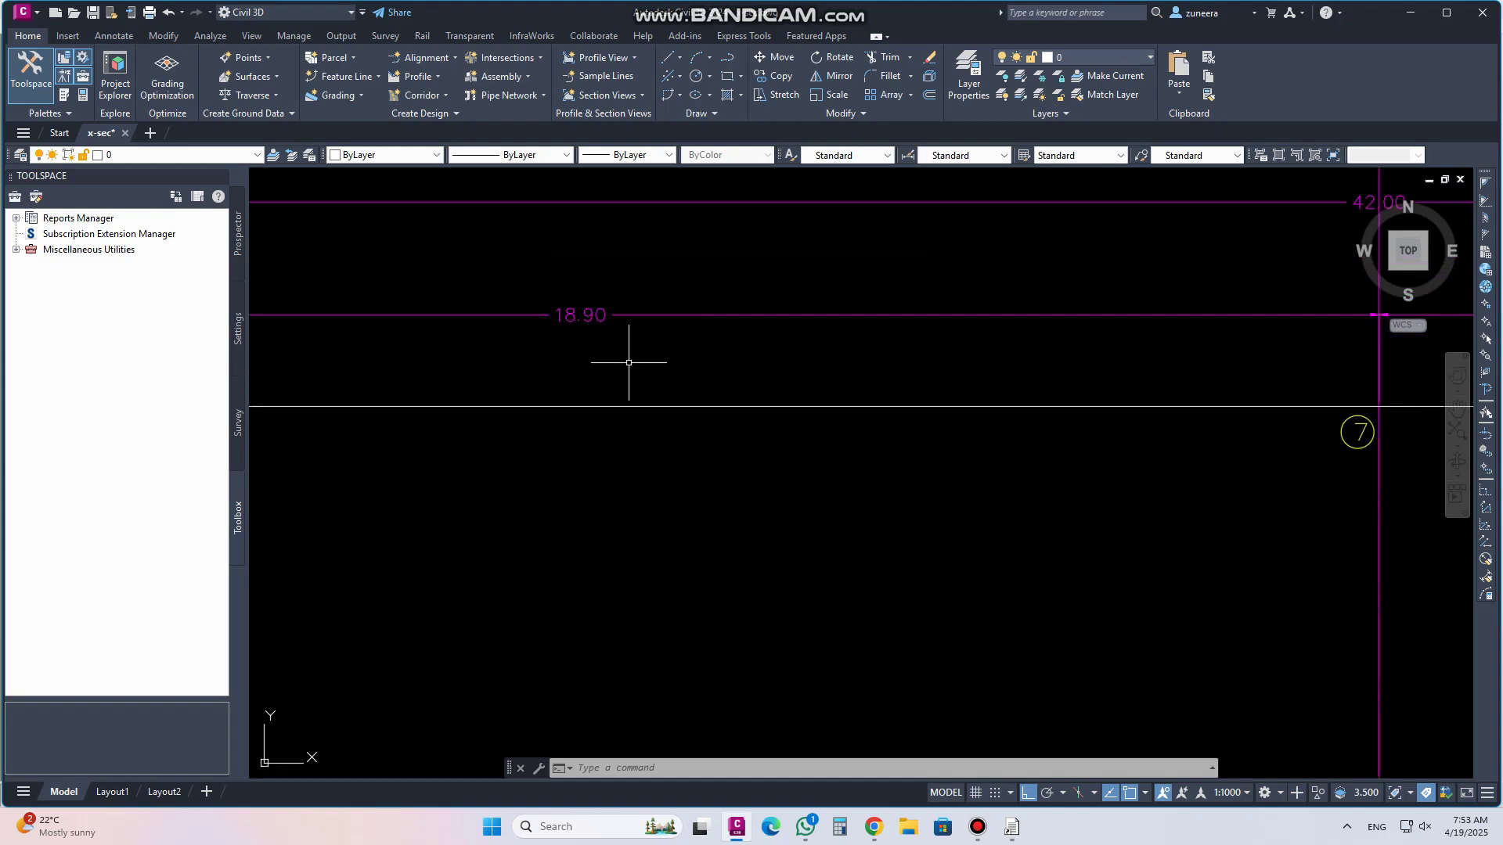
scroll(432, 402, "down", 4)
mouse_move(571, 425)
middle_mouse_down()
mouse_move(877, 429)
mouse_move(752, 452)
middle_mouse_up()
scroll(626, 400, "up", 2)
scroll(703, 430, "down", 2)
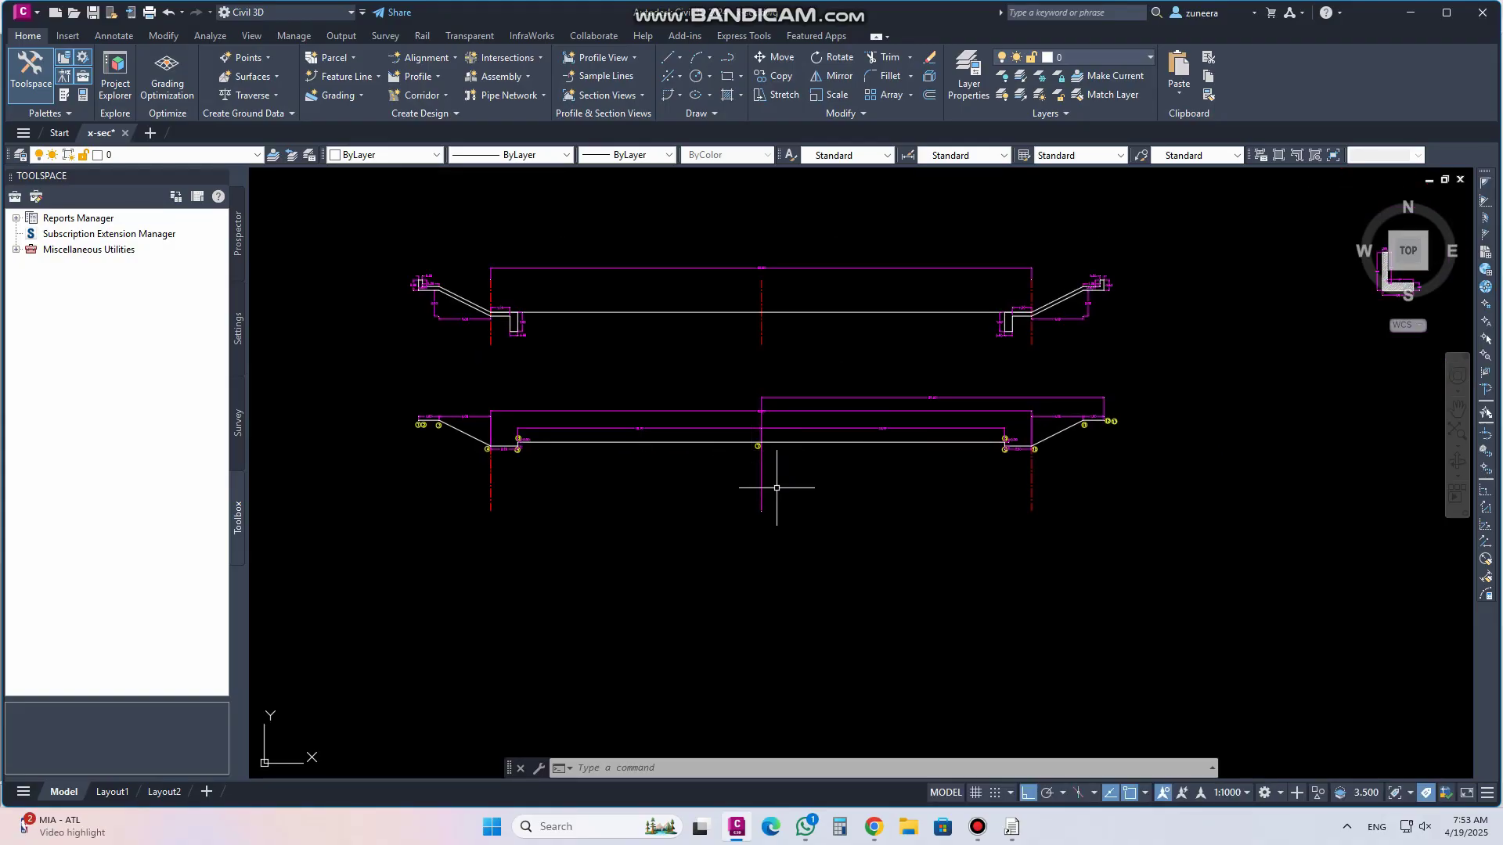
left_click(899, 442)
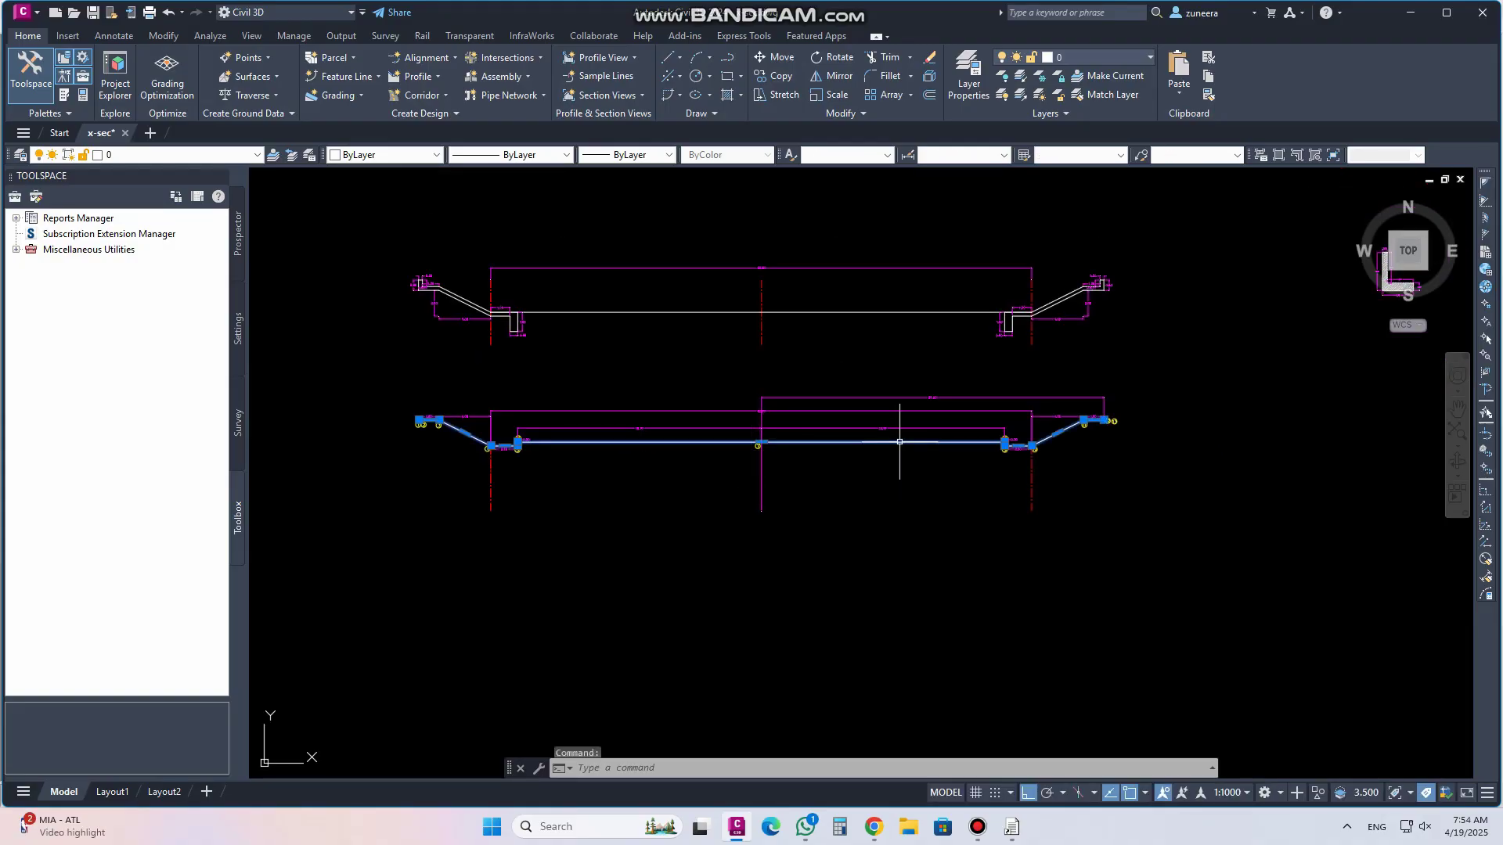
Switch back to the Earthworks Quantities Calculation Program, view the typical section selection form and close it
left_click(1012, 827)
left_click(135, 26)
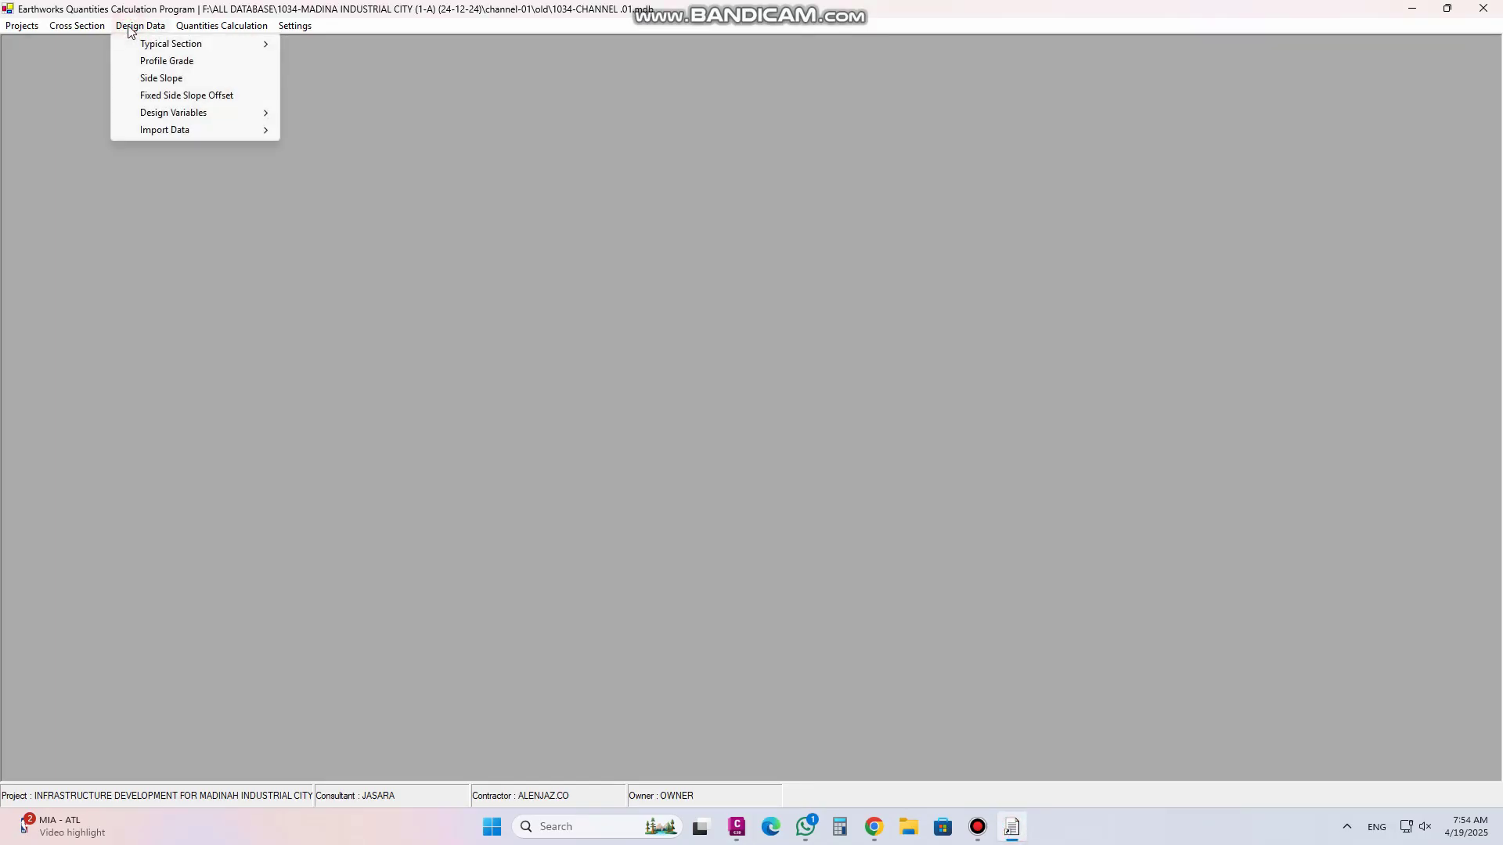
mouse_move(158, 46)
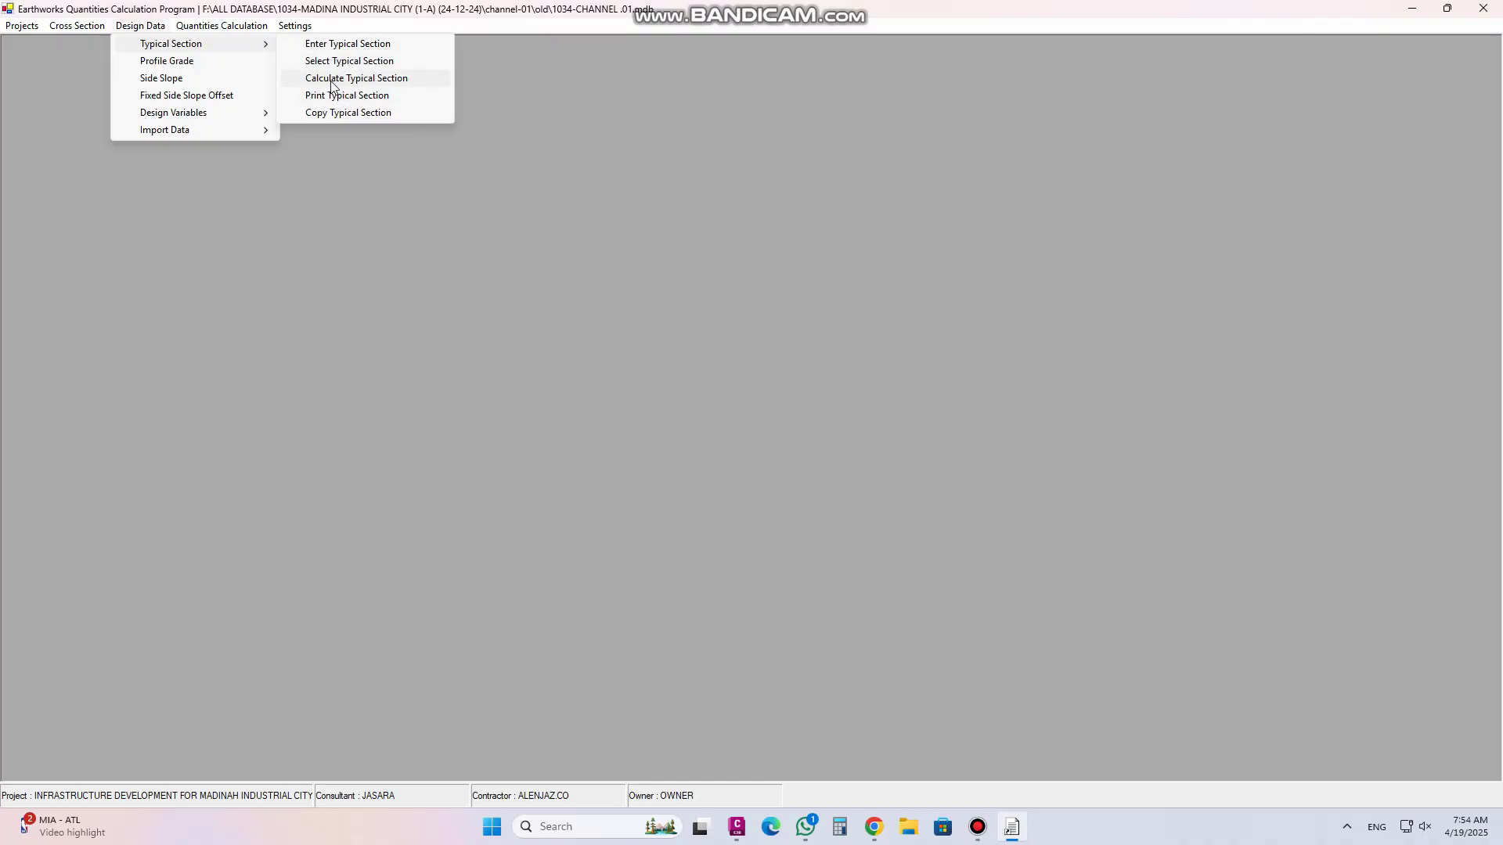
left_click(348, 61)
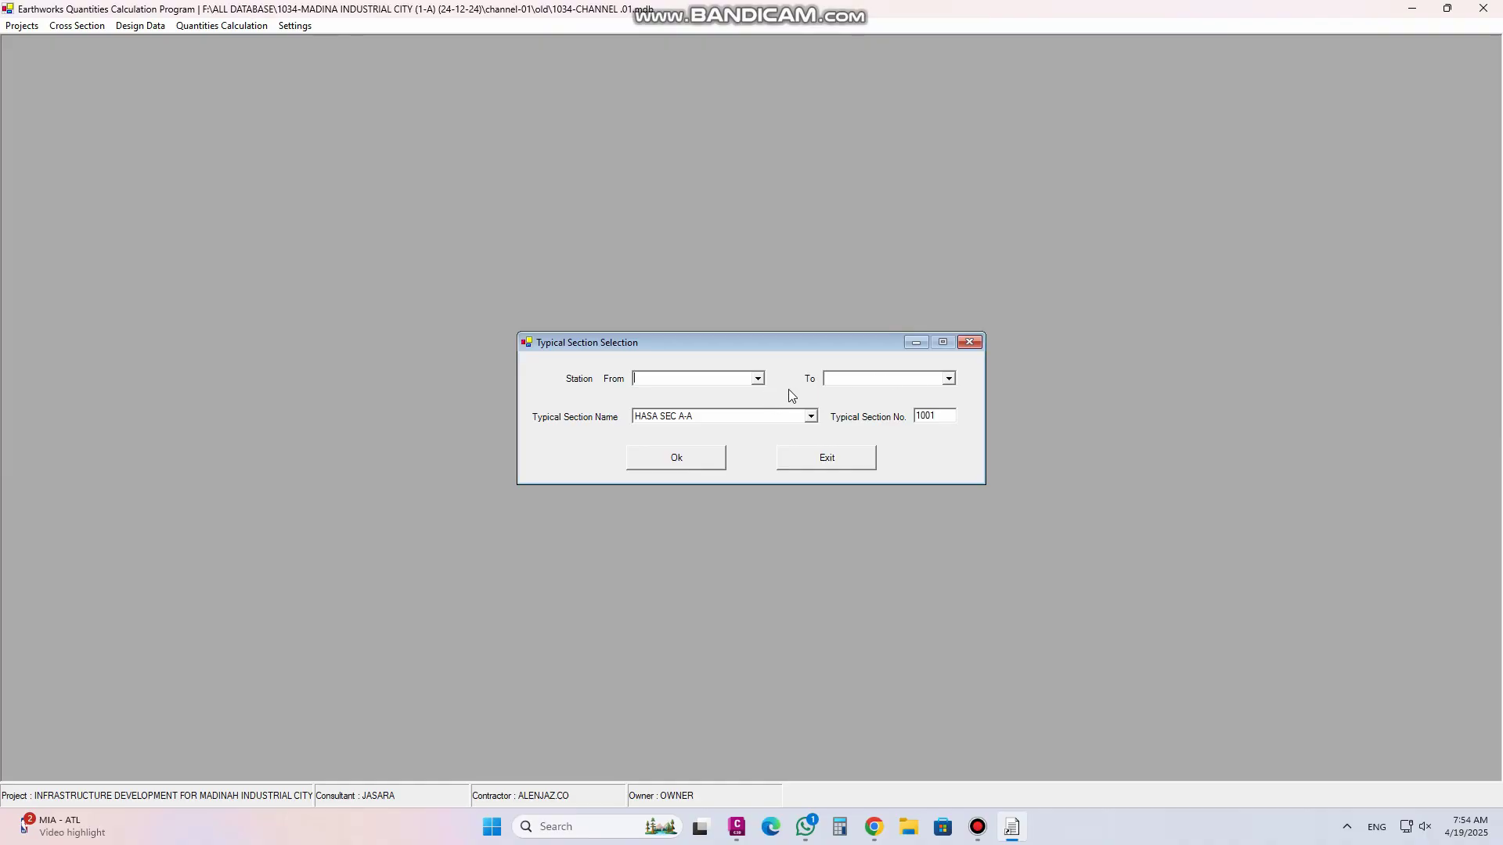
left_click(967, 345)
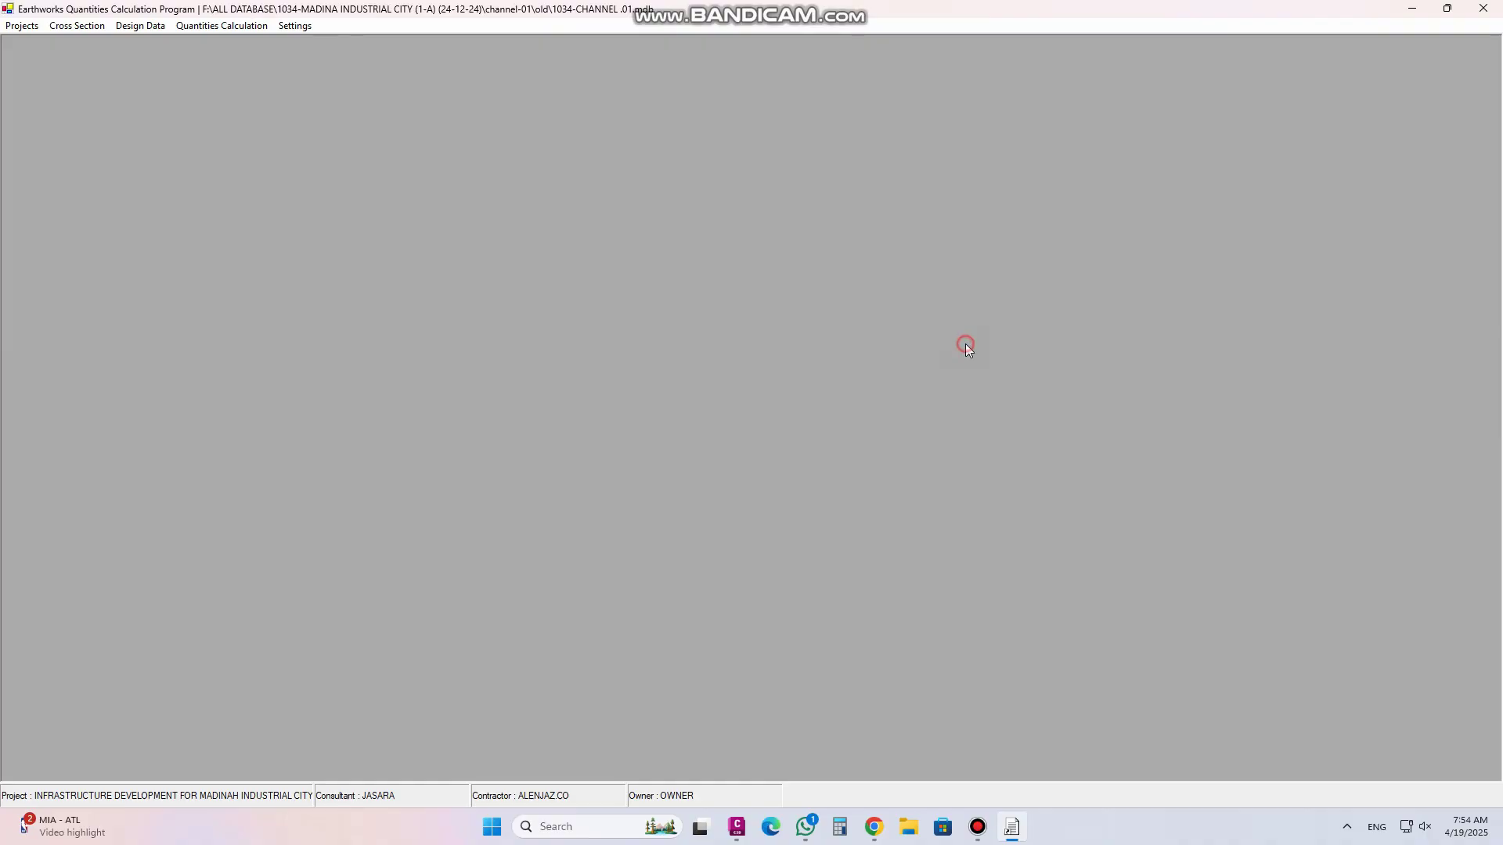
Review the PVI stations, levels and curve lengths in the profile grade data, and close the form
left_click(141, 28)
mouse_move(158, 44)
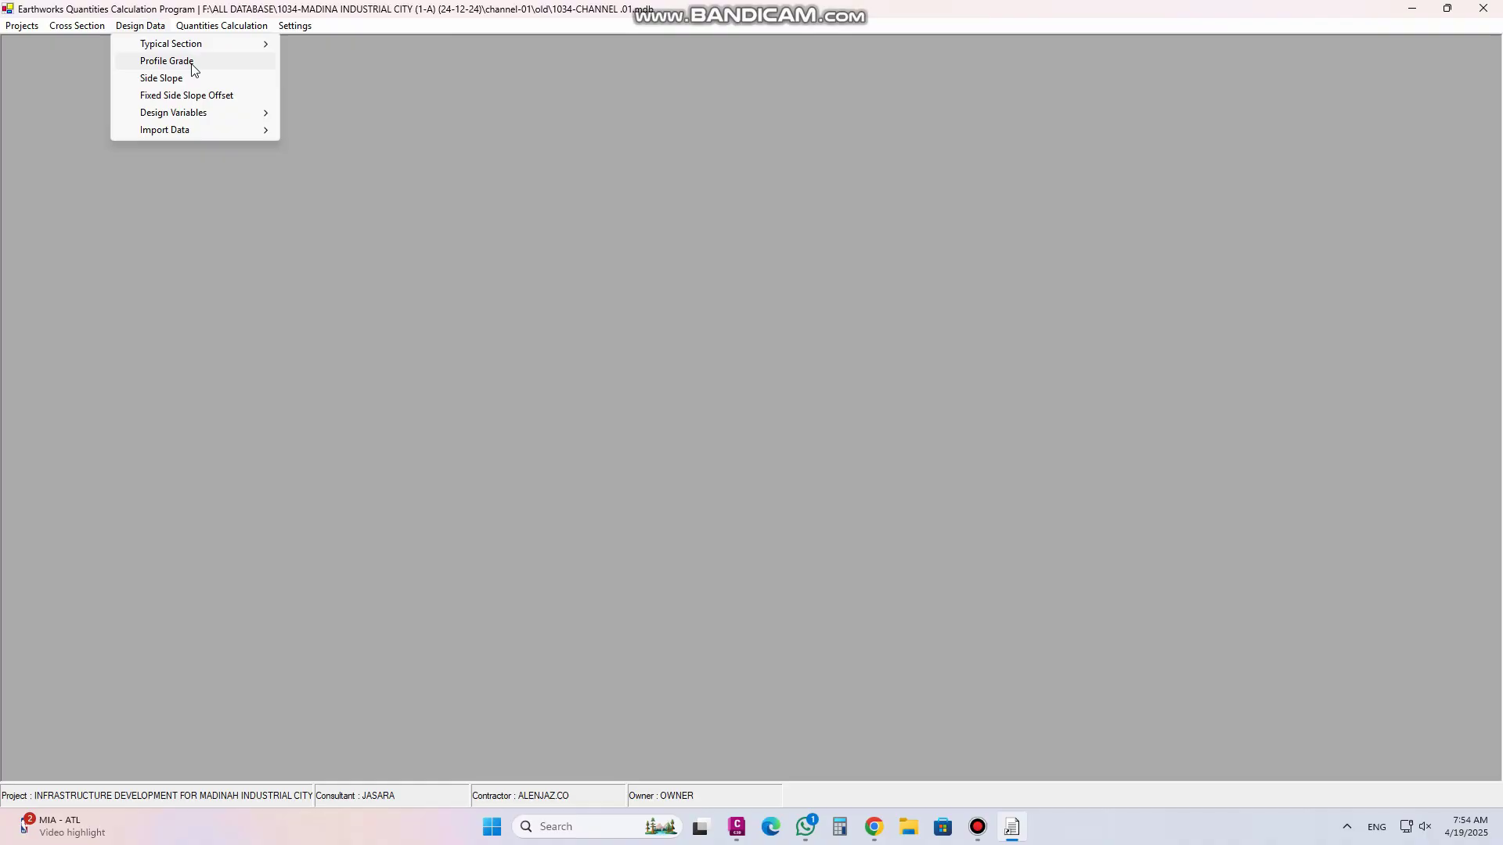
left_click(192, 64)
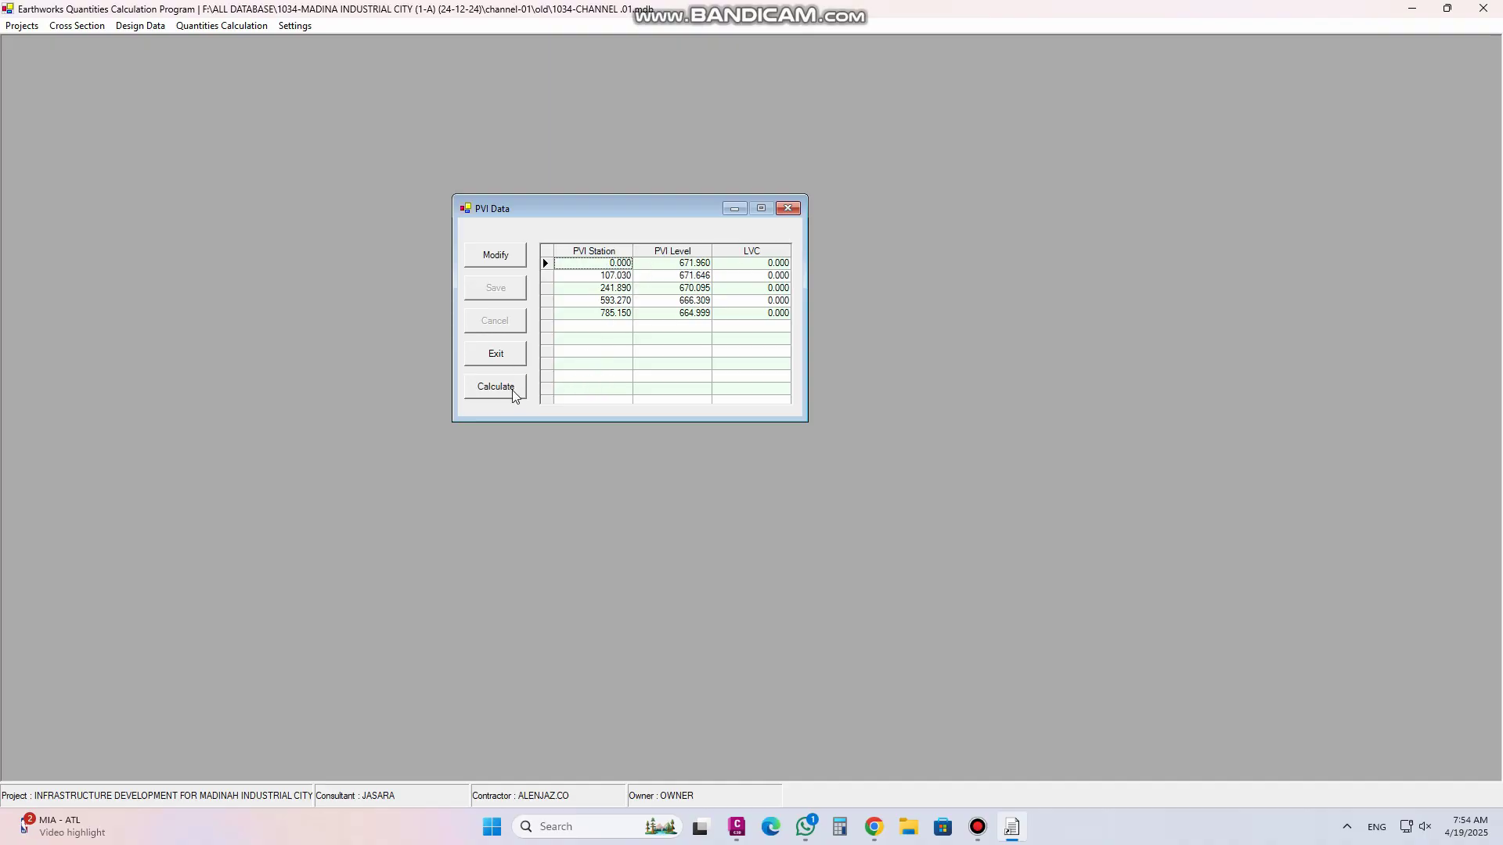
left_click(788, 208)
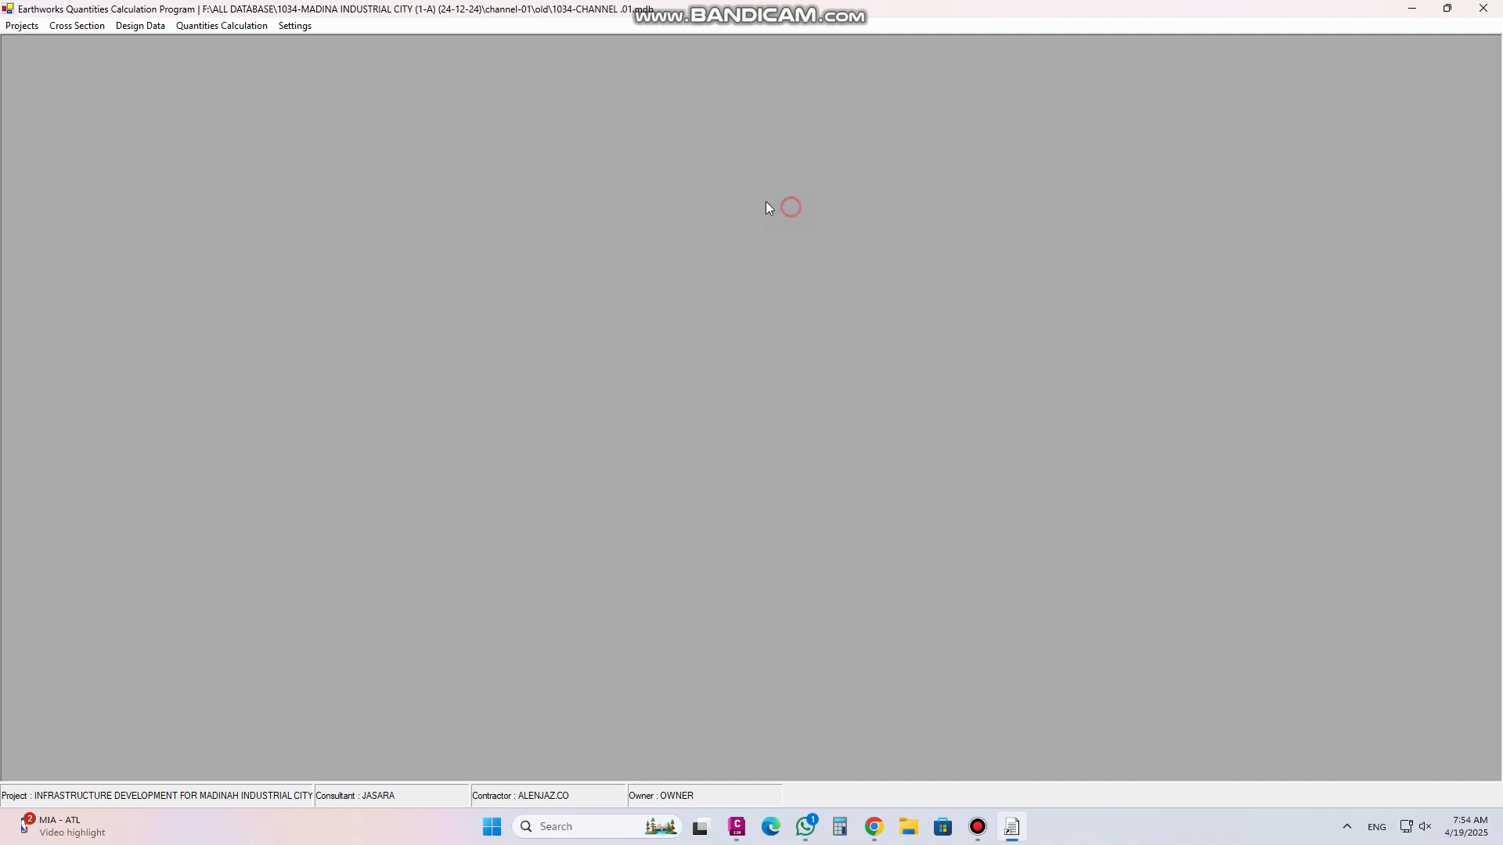
Draw the ground section at station 0+000 to inspect it against the typical section, and close both windows
left_click(152, 26)
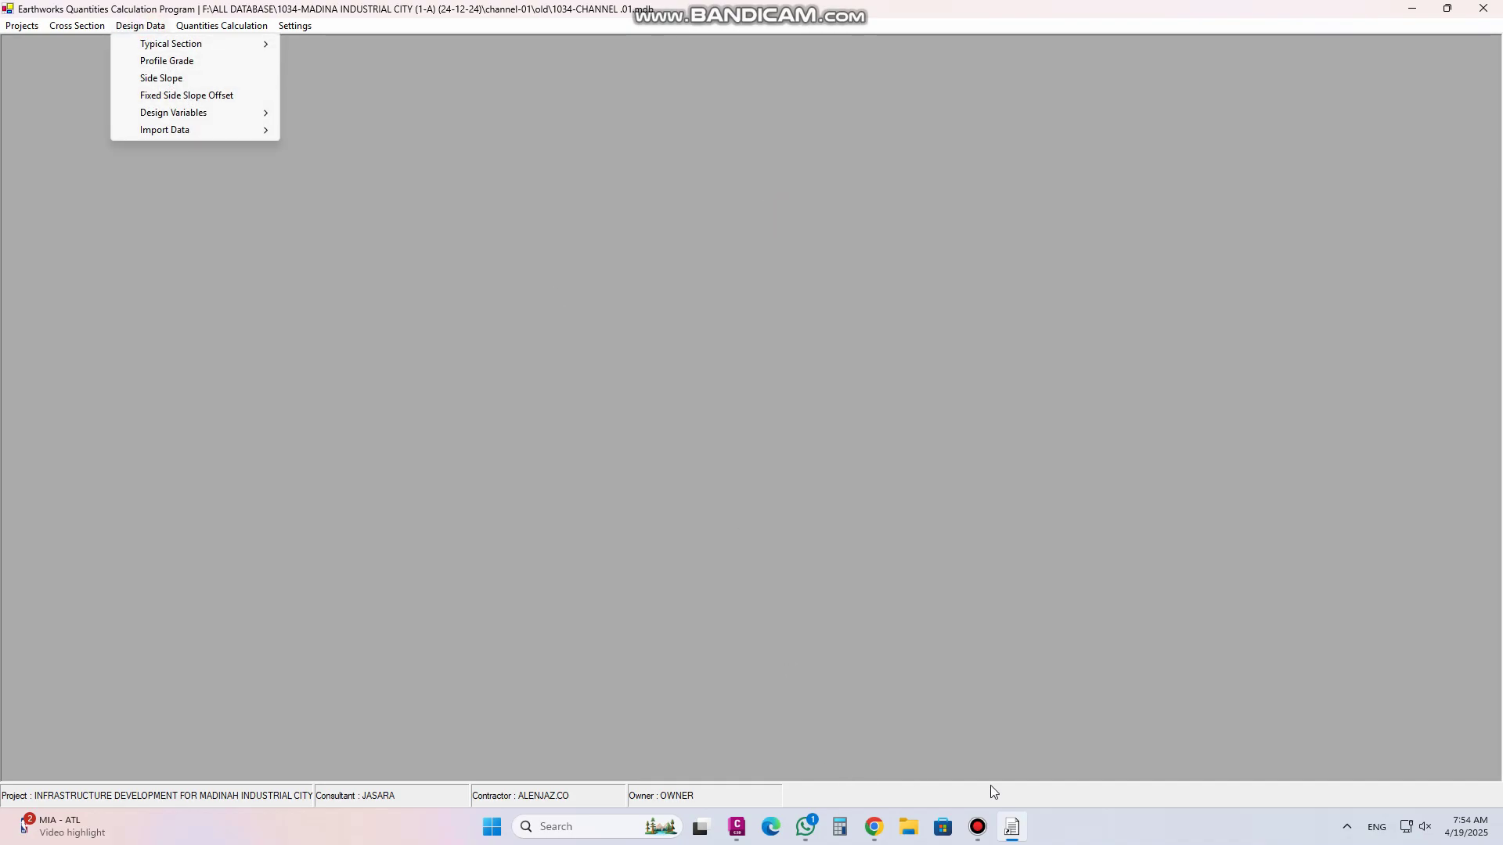
left_click(82, 28)
left_click(94, 43)
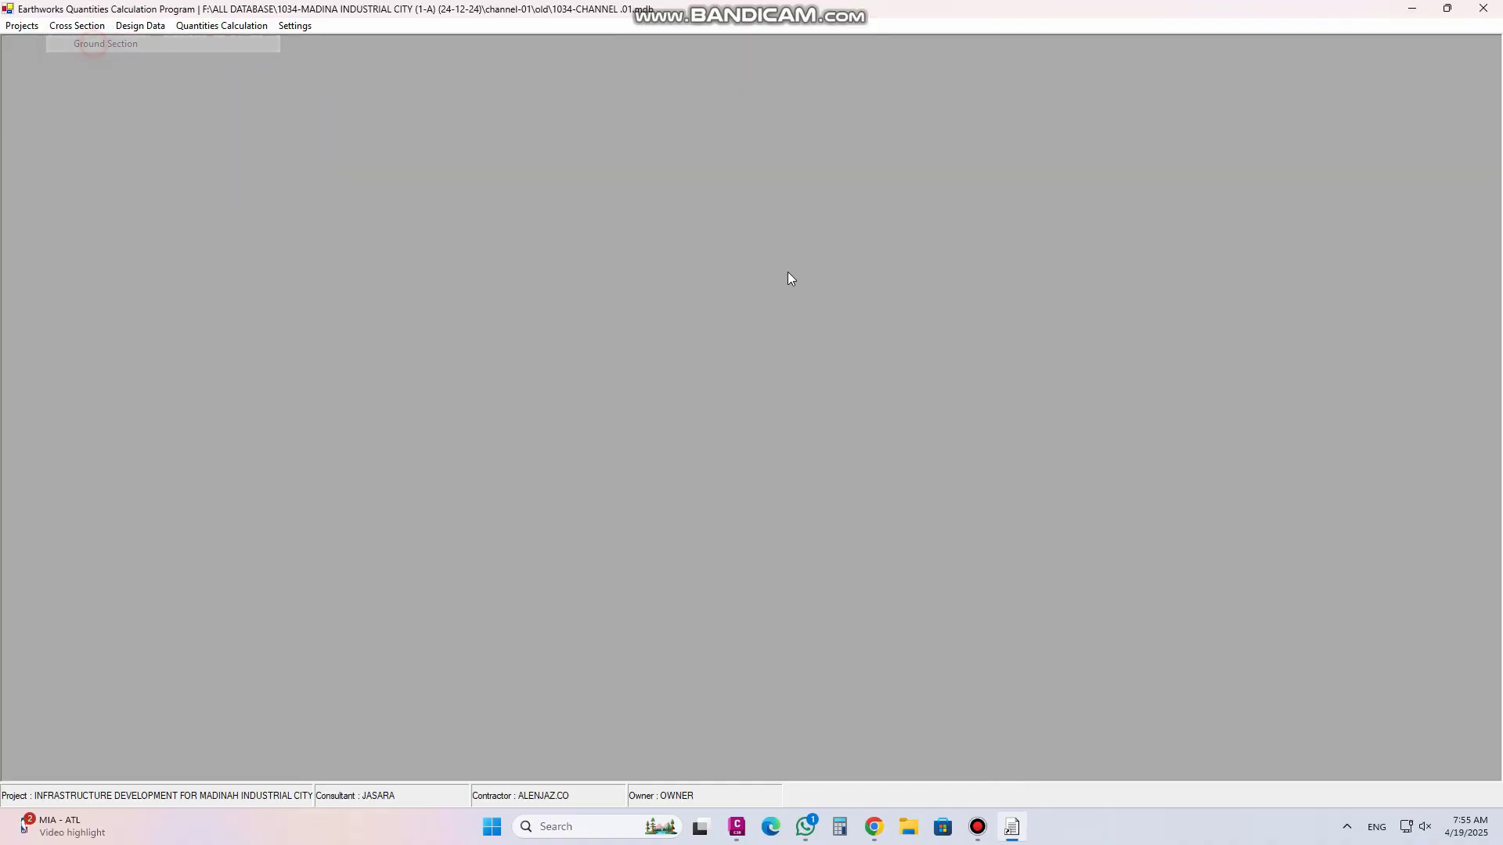
left_click(754, 240)
left_click(773, 274)
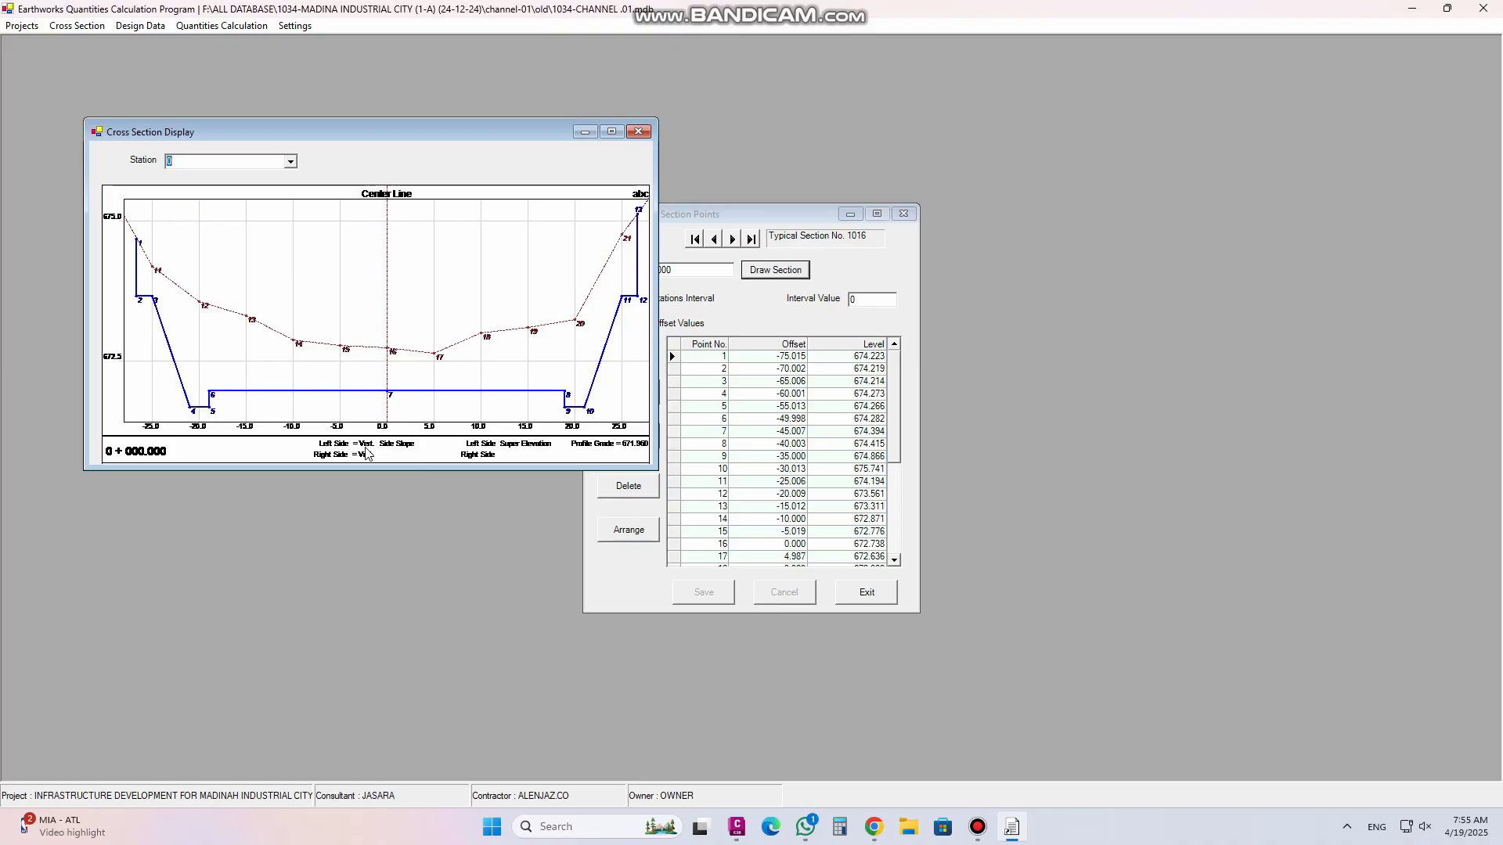
left_click(638, 132)
left_click(903, 214)
View the fixed side slope offset form with its left and right fill and cut fields, and close it
left_click(140, 26)
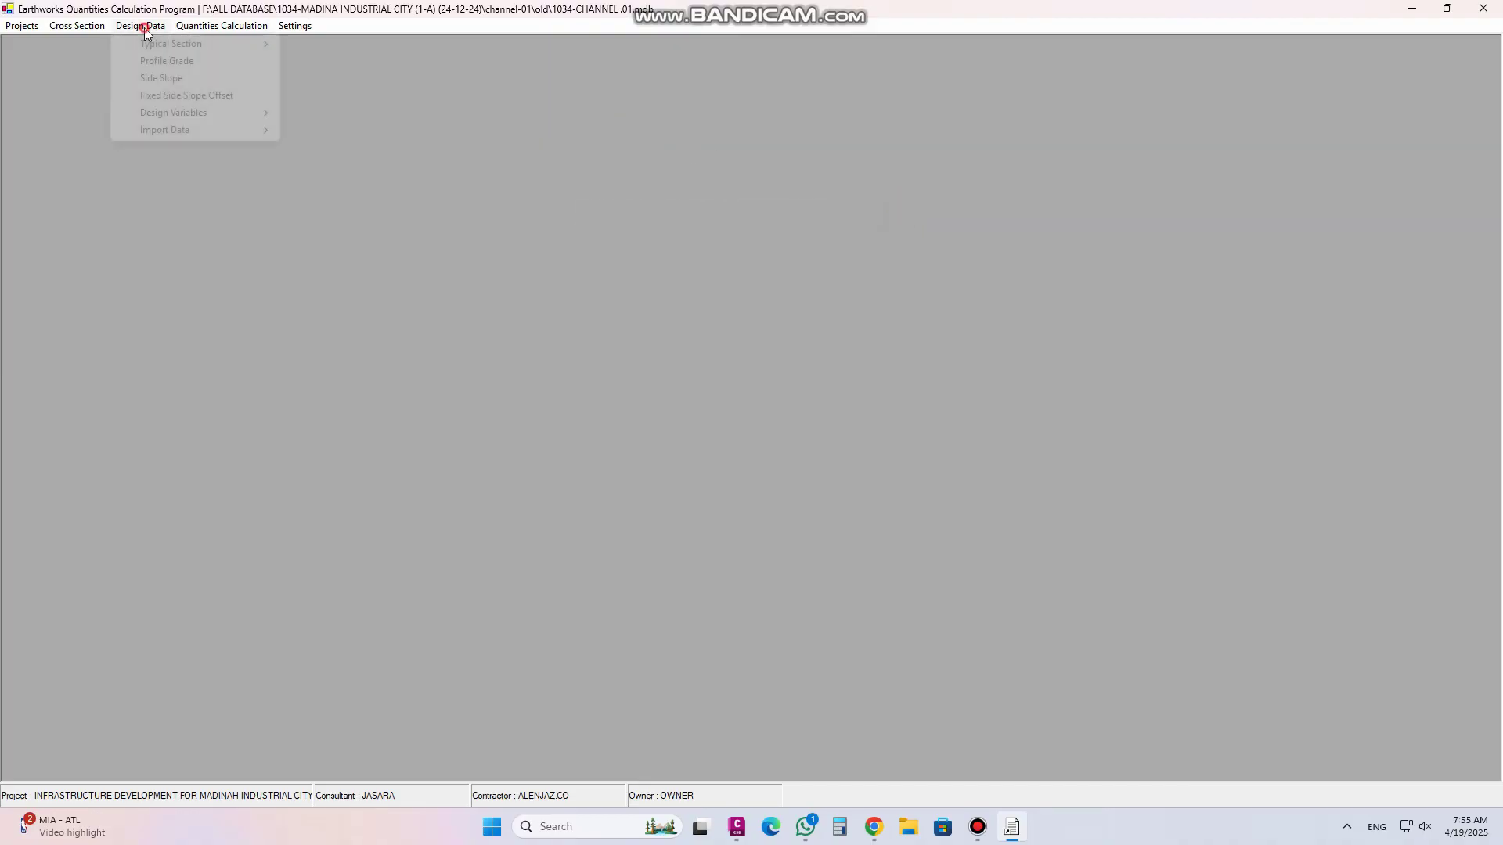
left_click(187, 97)
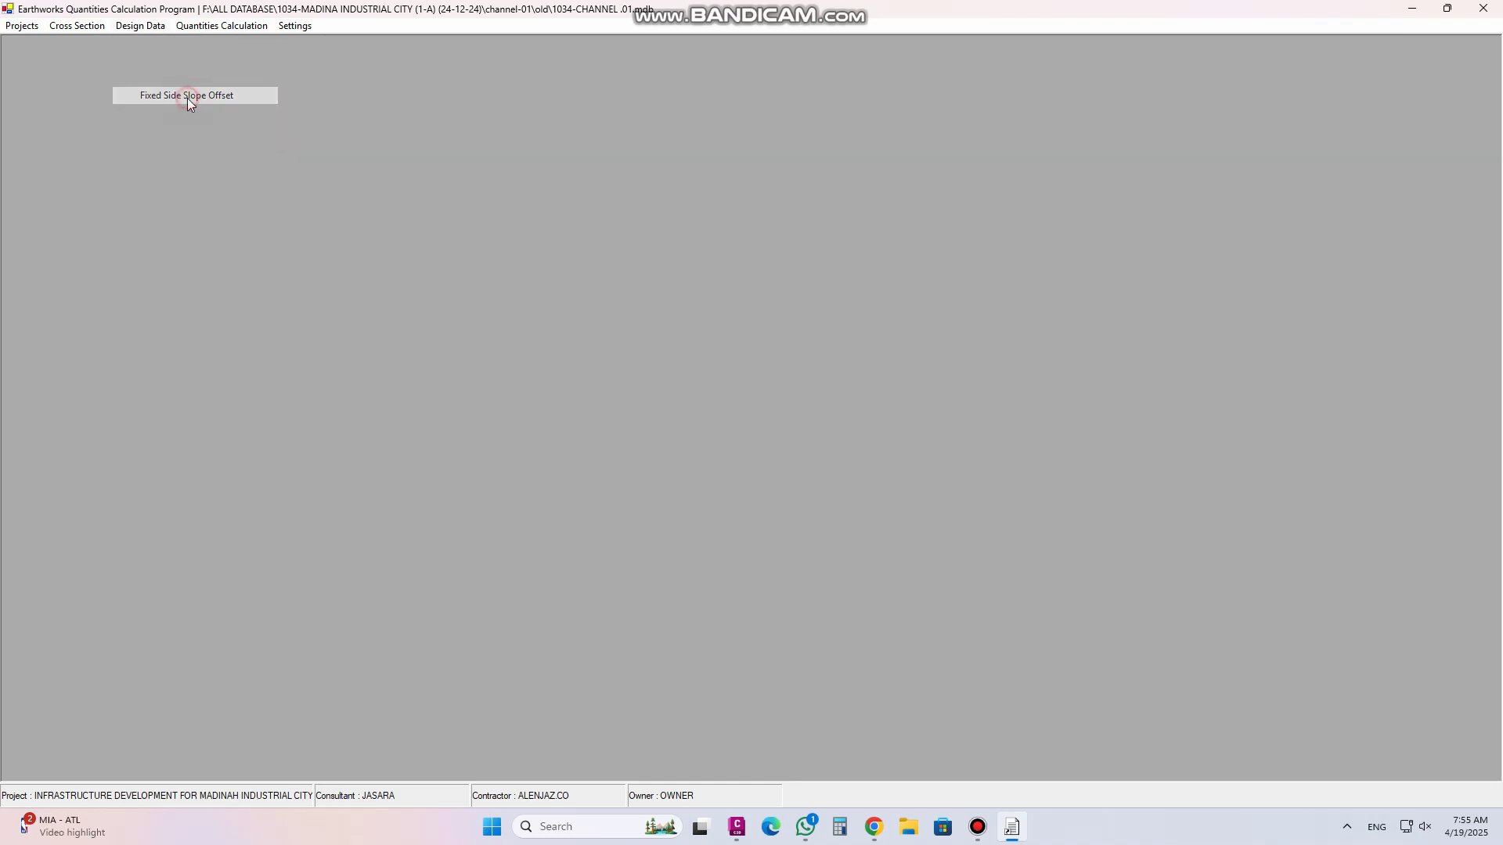
left_click_drag(709, 345, 652, 256)
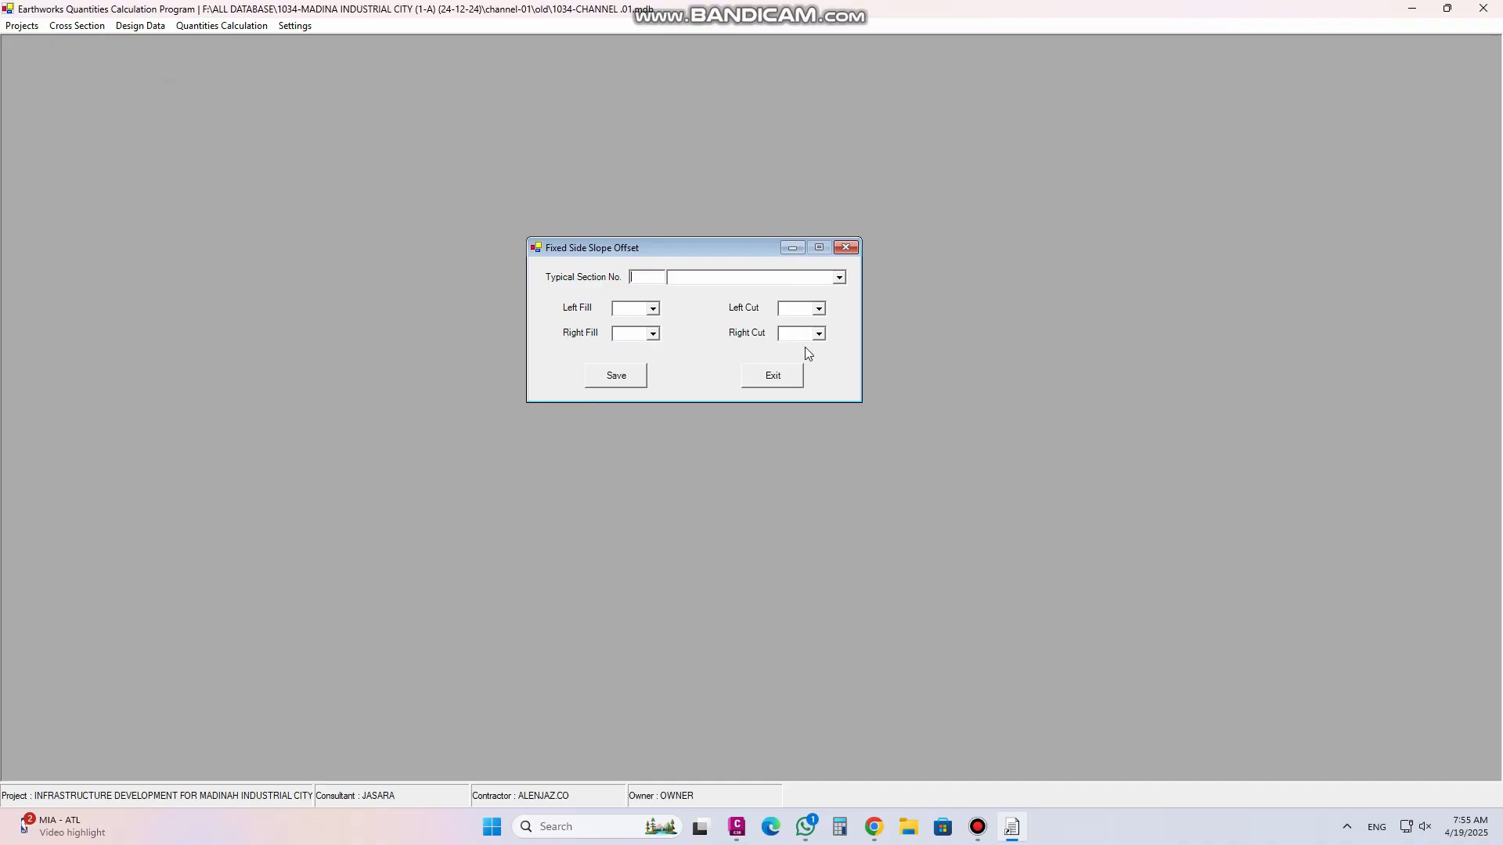
left_click(845, 247)
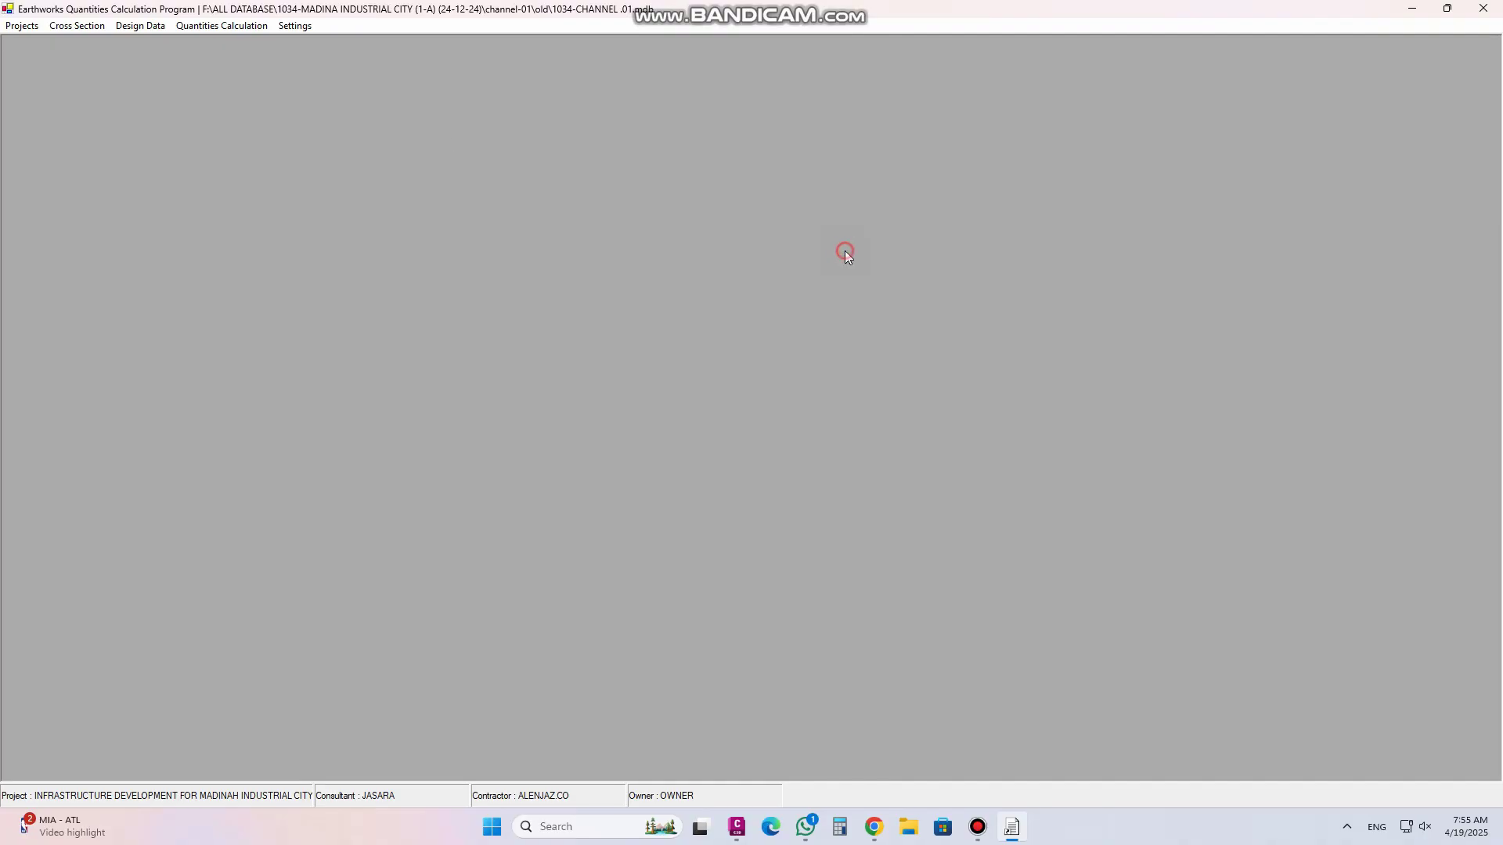
Try a design variable entry for Profile Grade from station 0 to 20, look through the variable list and close the form
left_click(141, 26)
mouse_move(202, 123)
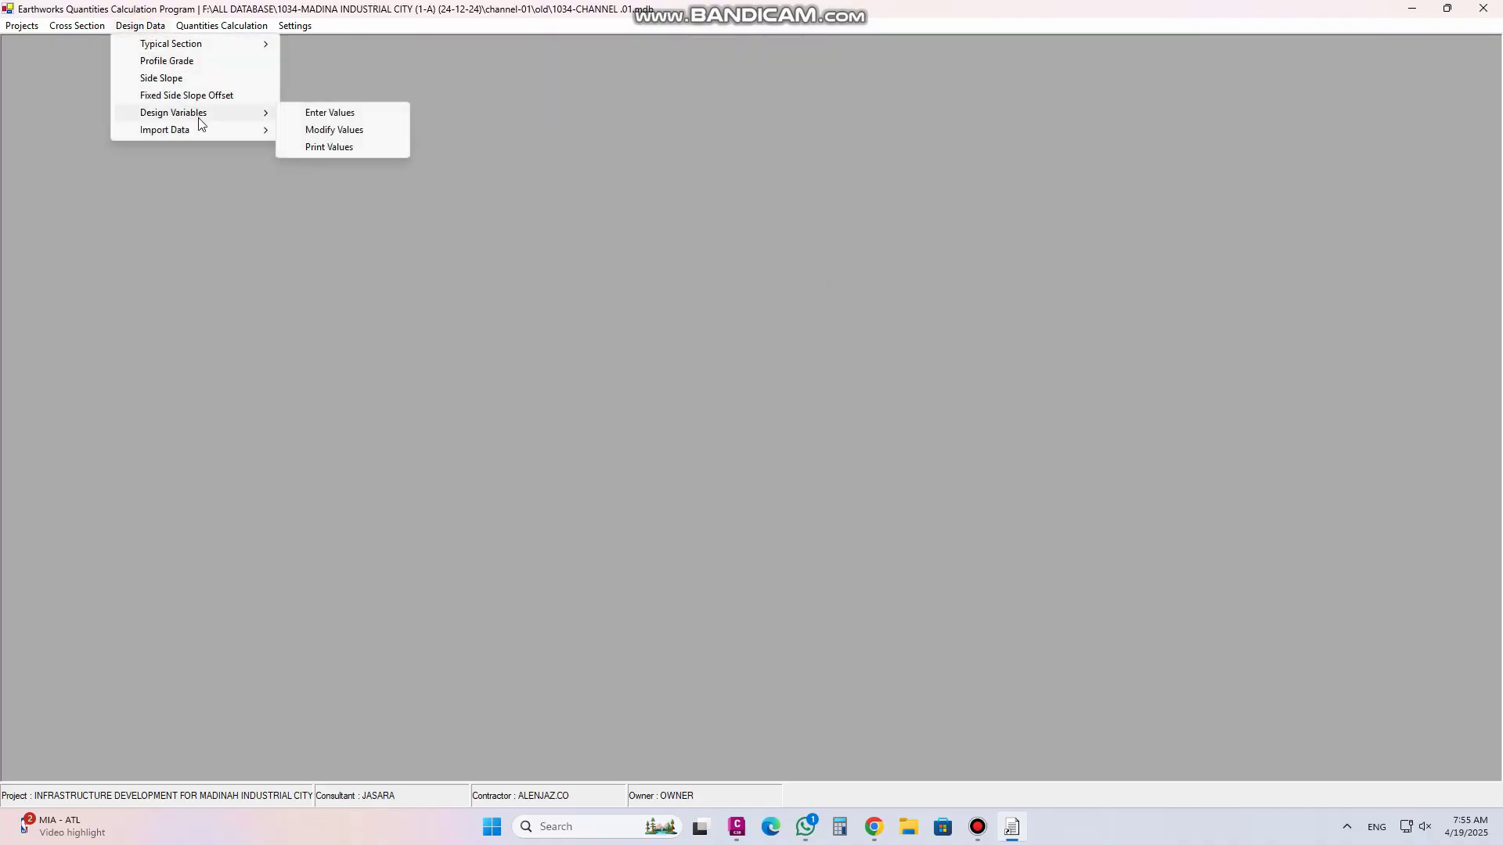
left_click(317, 115)
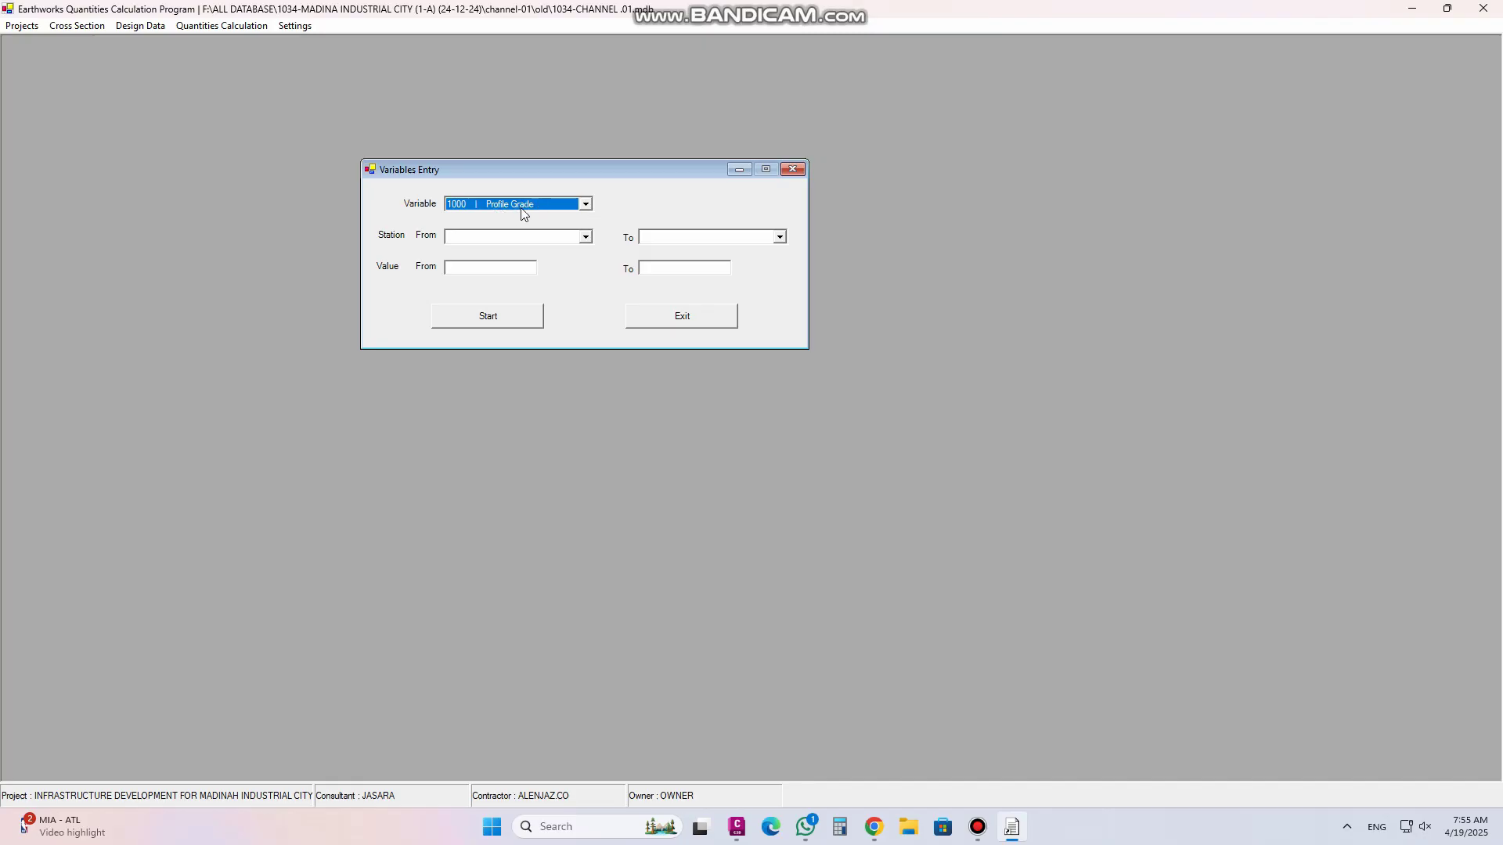
left_click(584, 236)
left_click(460, 251)
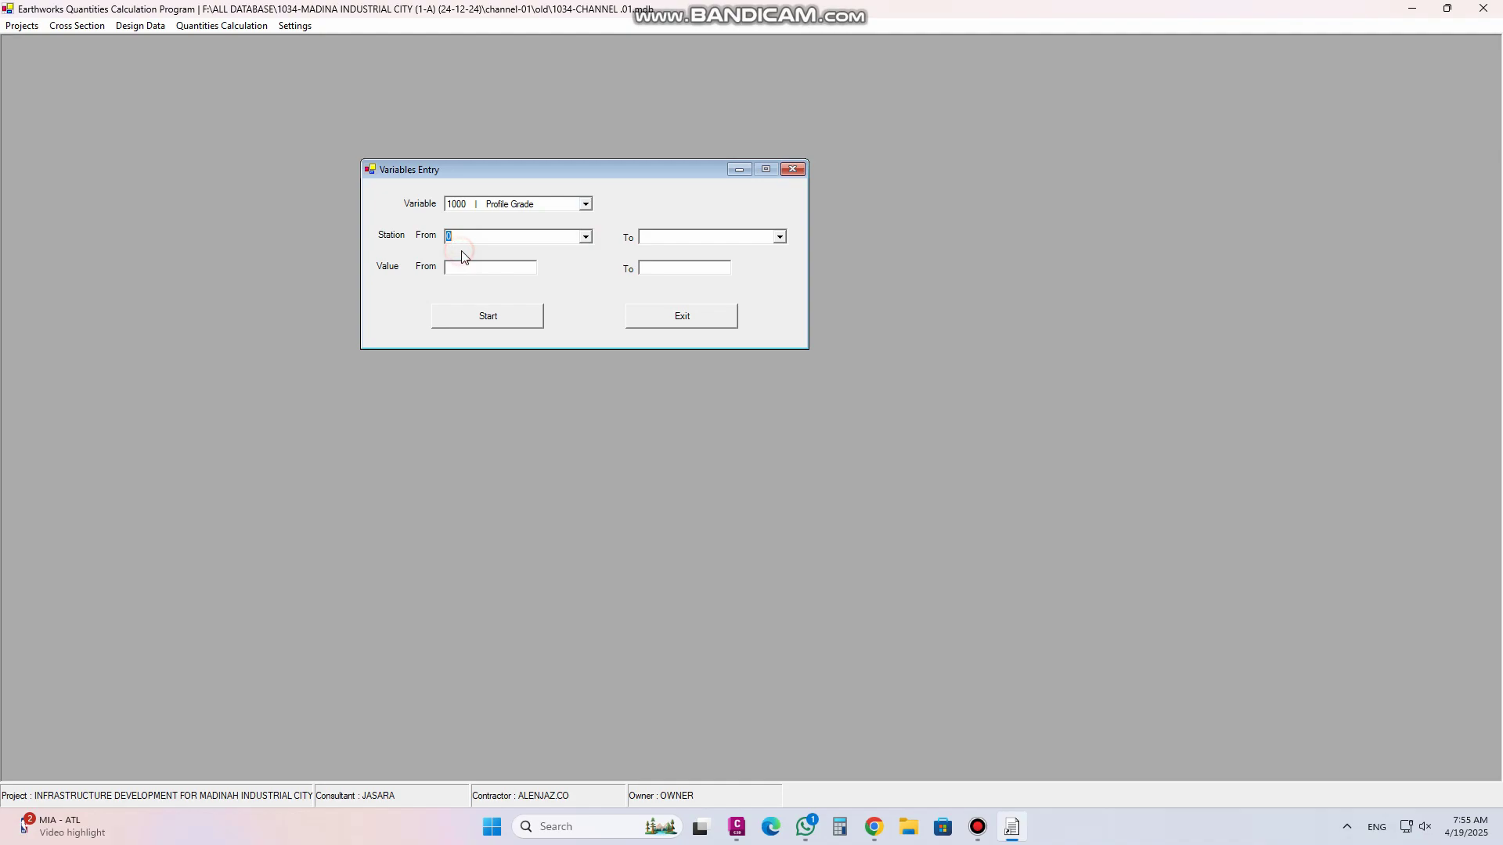
left_click(779, 236)
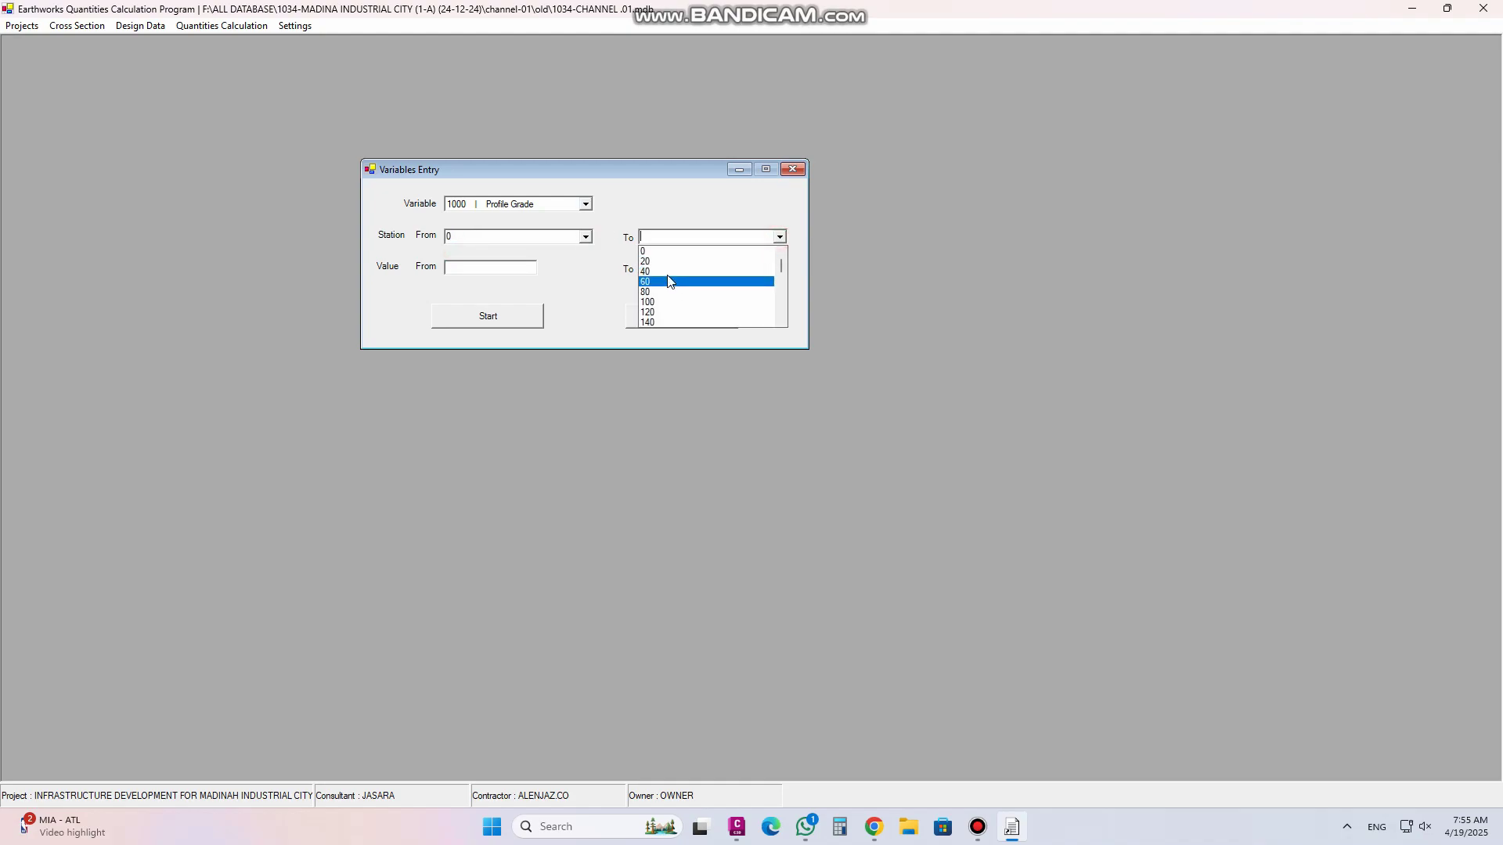
left_click(660, 261)
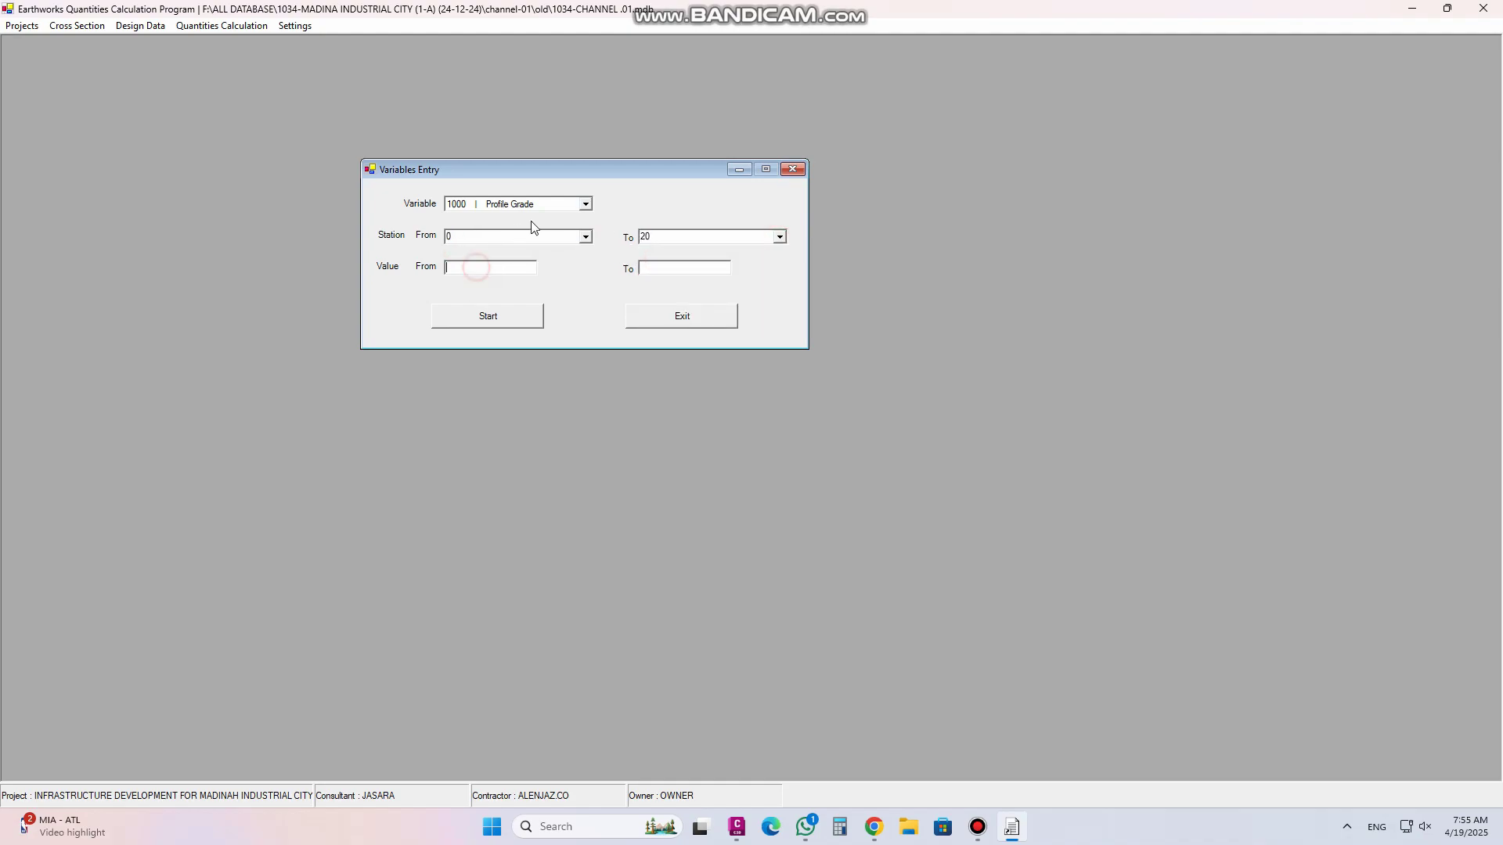
left_click(587, 204)
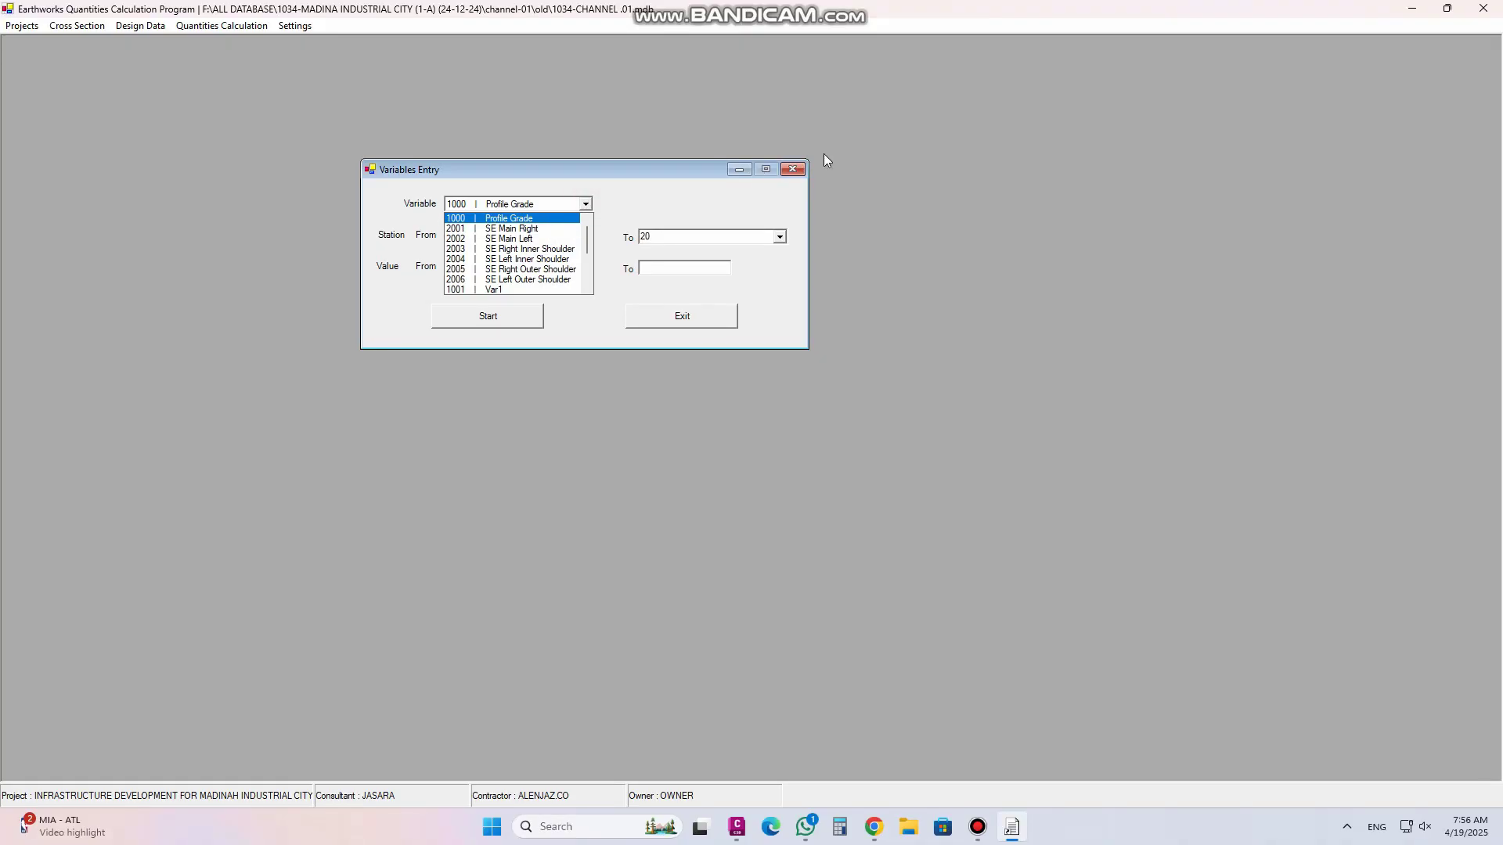
left_click(792, 172)
Open the typical section definitions and load the channel-01 section
left_click(151, 27)
mouse_move(164, 43)
left_click(313, 44)
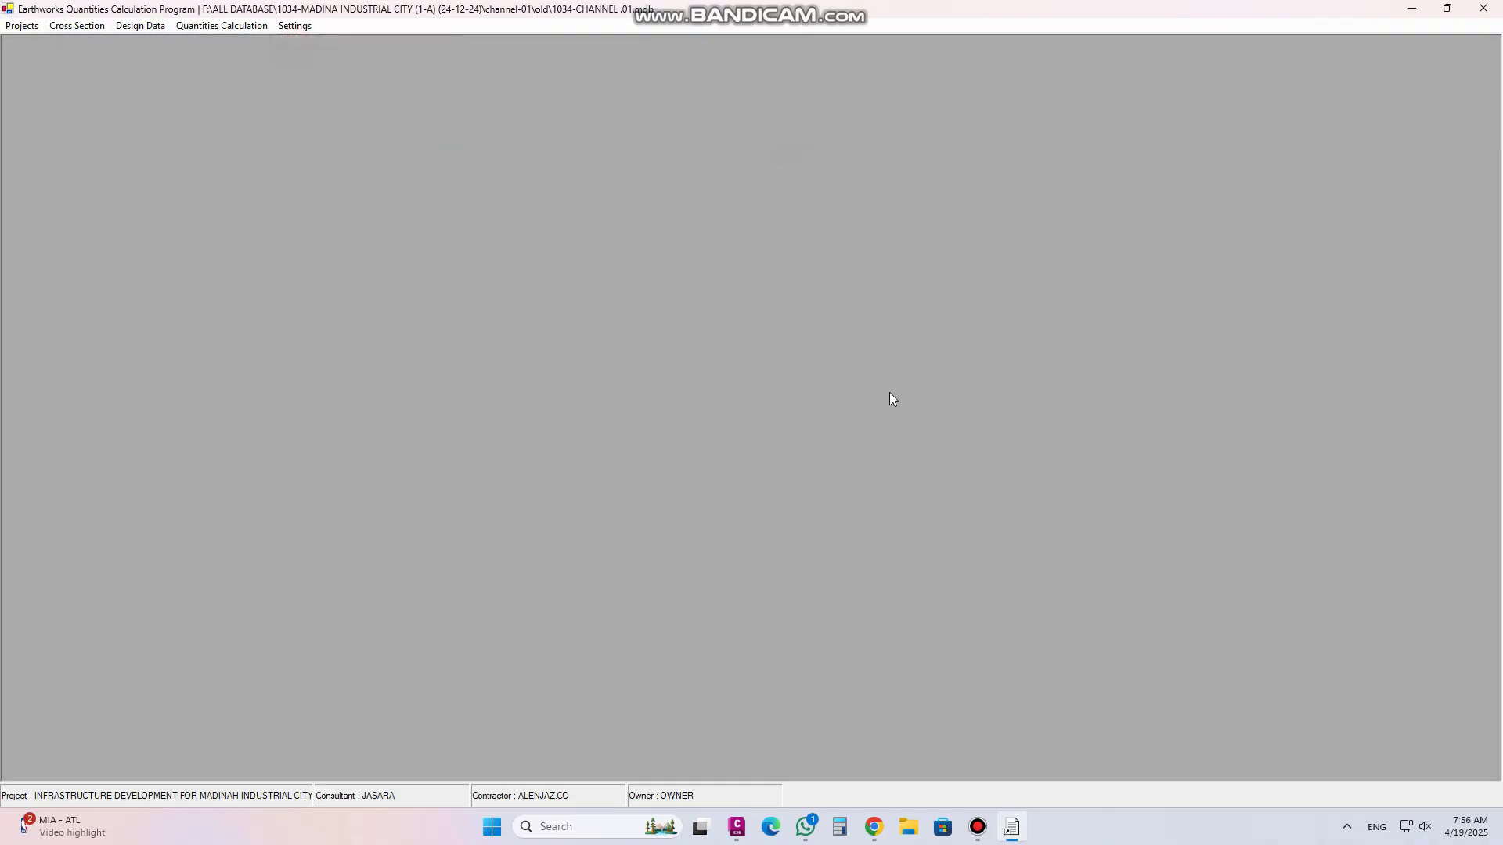
left_click(1030, 304)
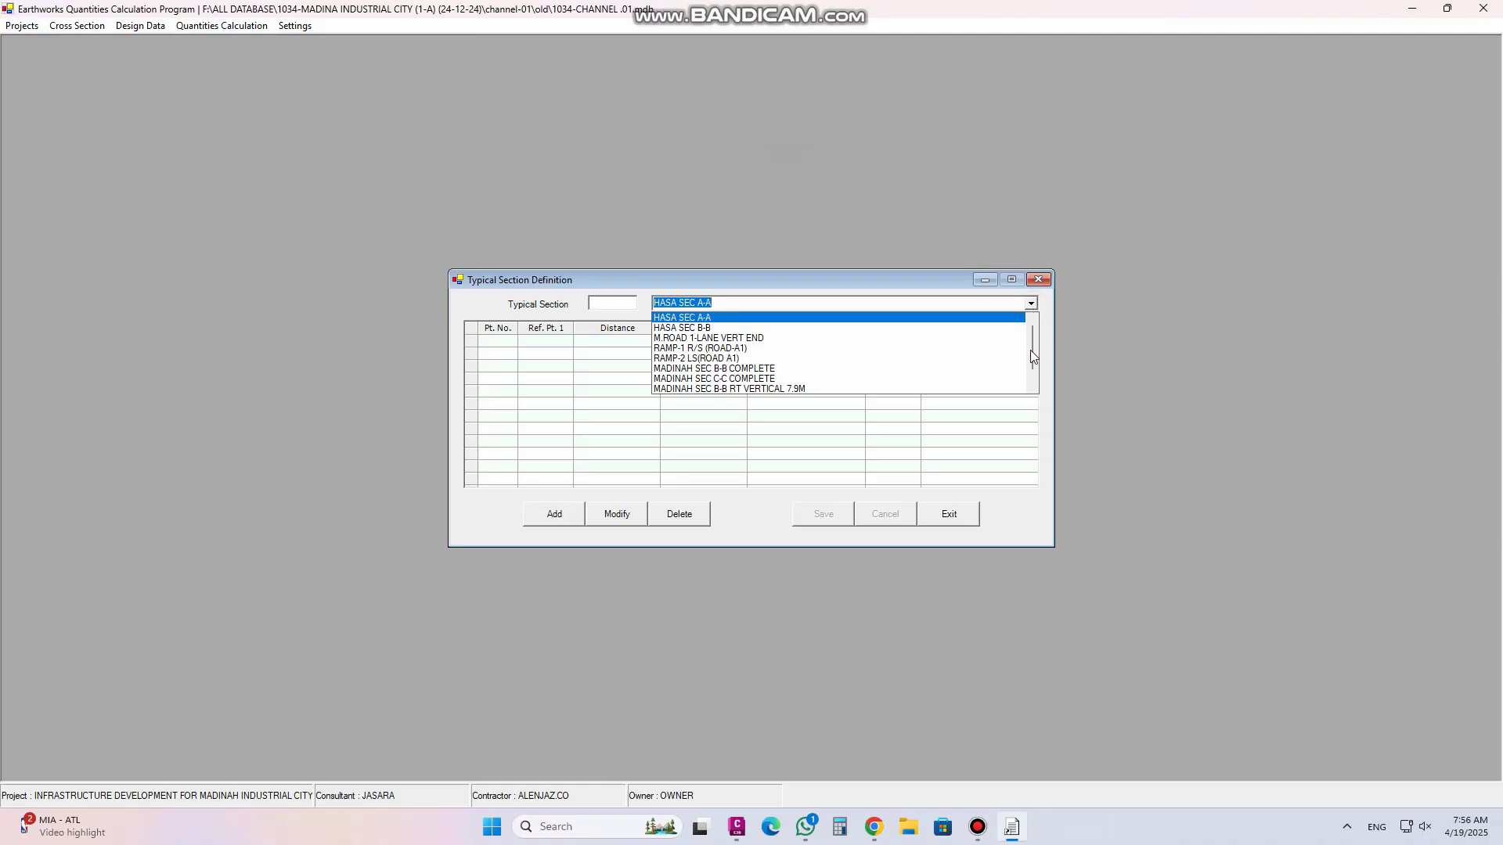
left_click_drag(1030, 344, 1030, 371)
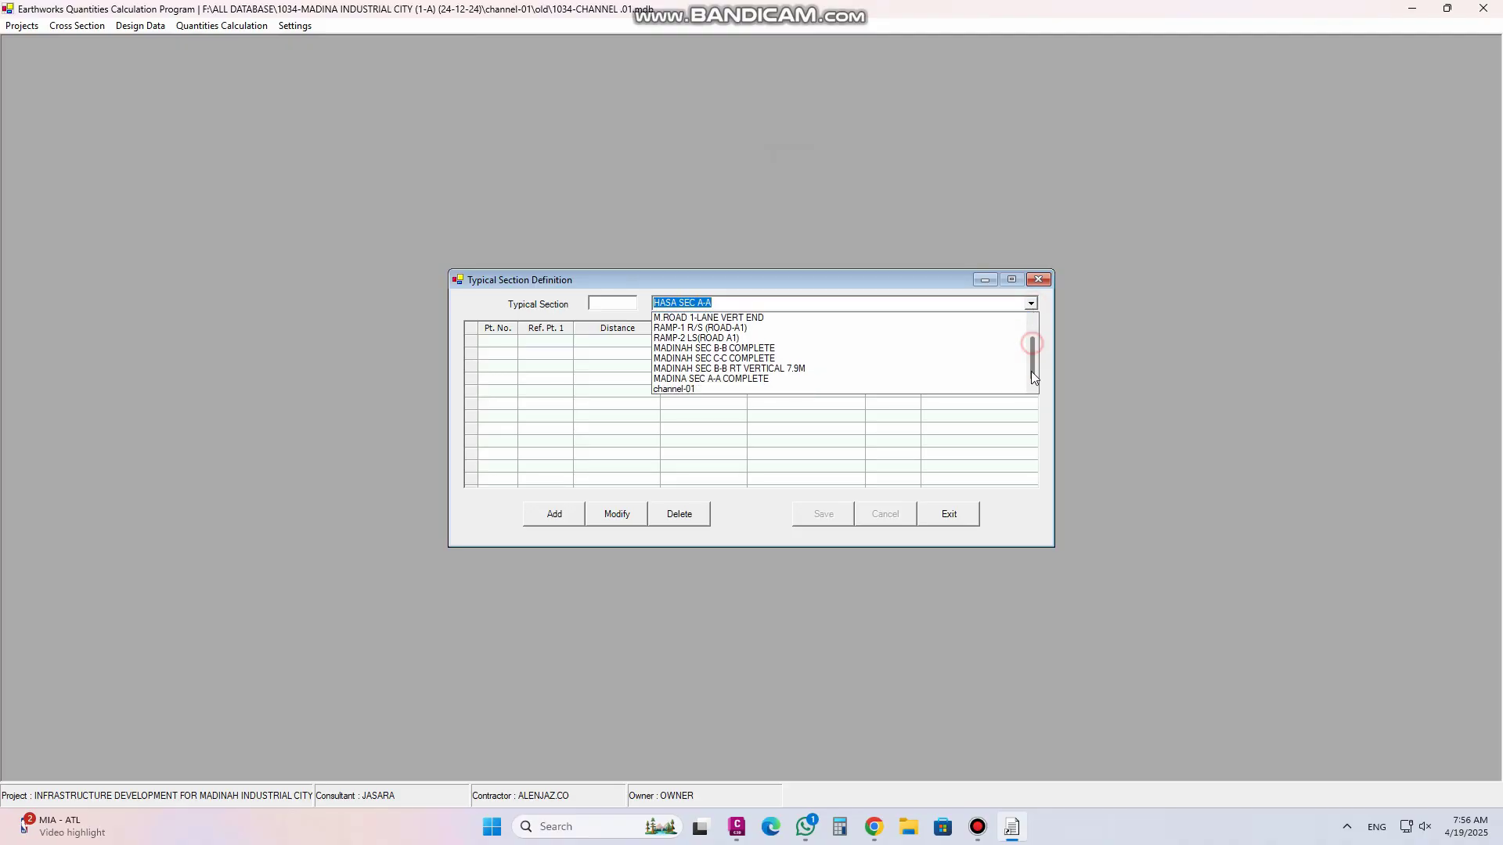
left_click(687, 389)
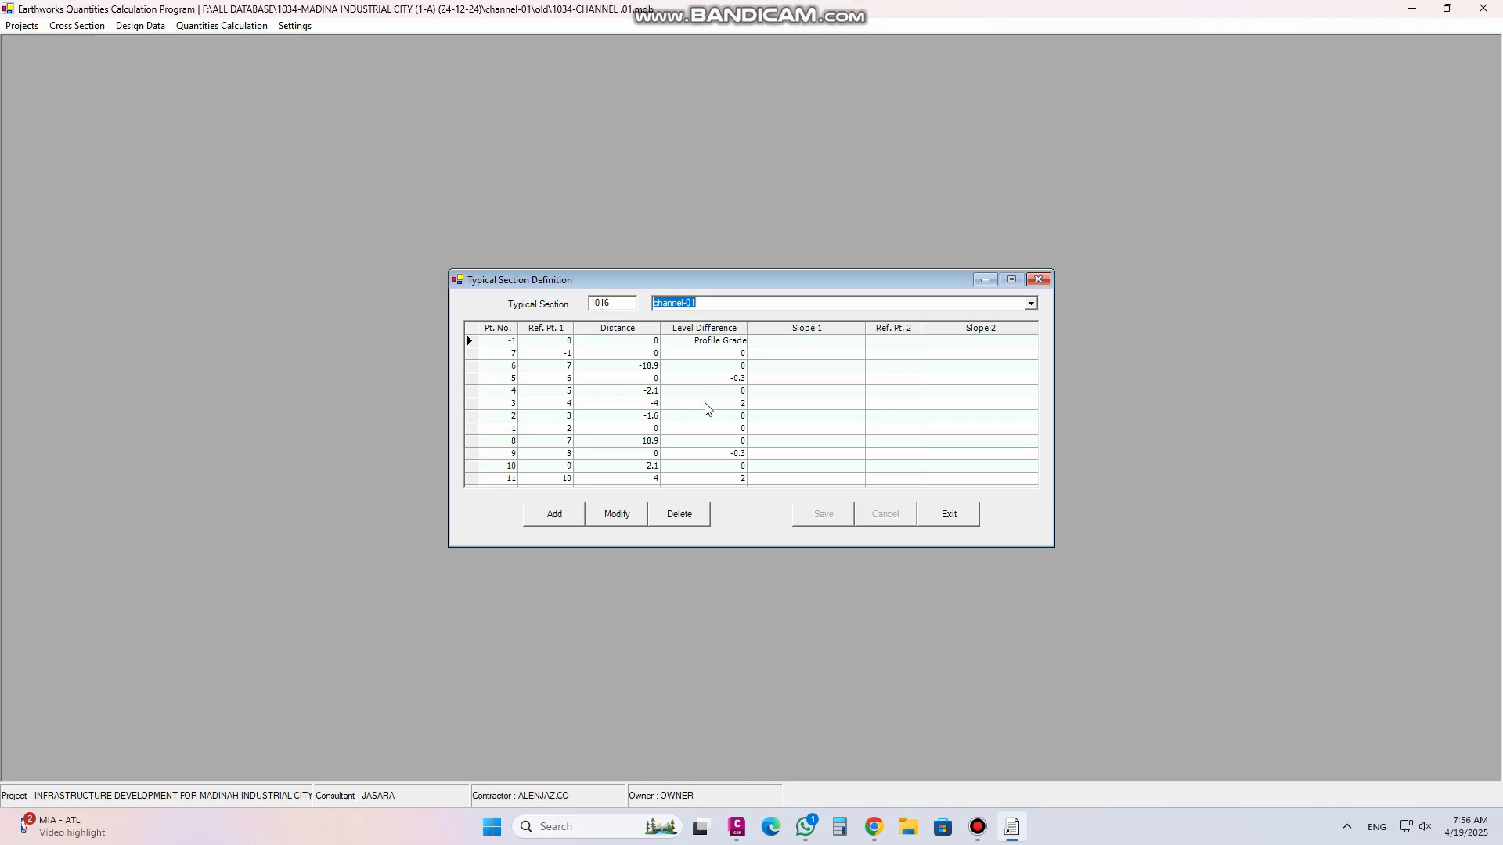
Put the channel-01 section into modify mode and look through the Slope 1 options for point 7
left_click(802, 356)
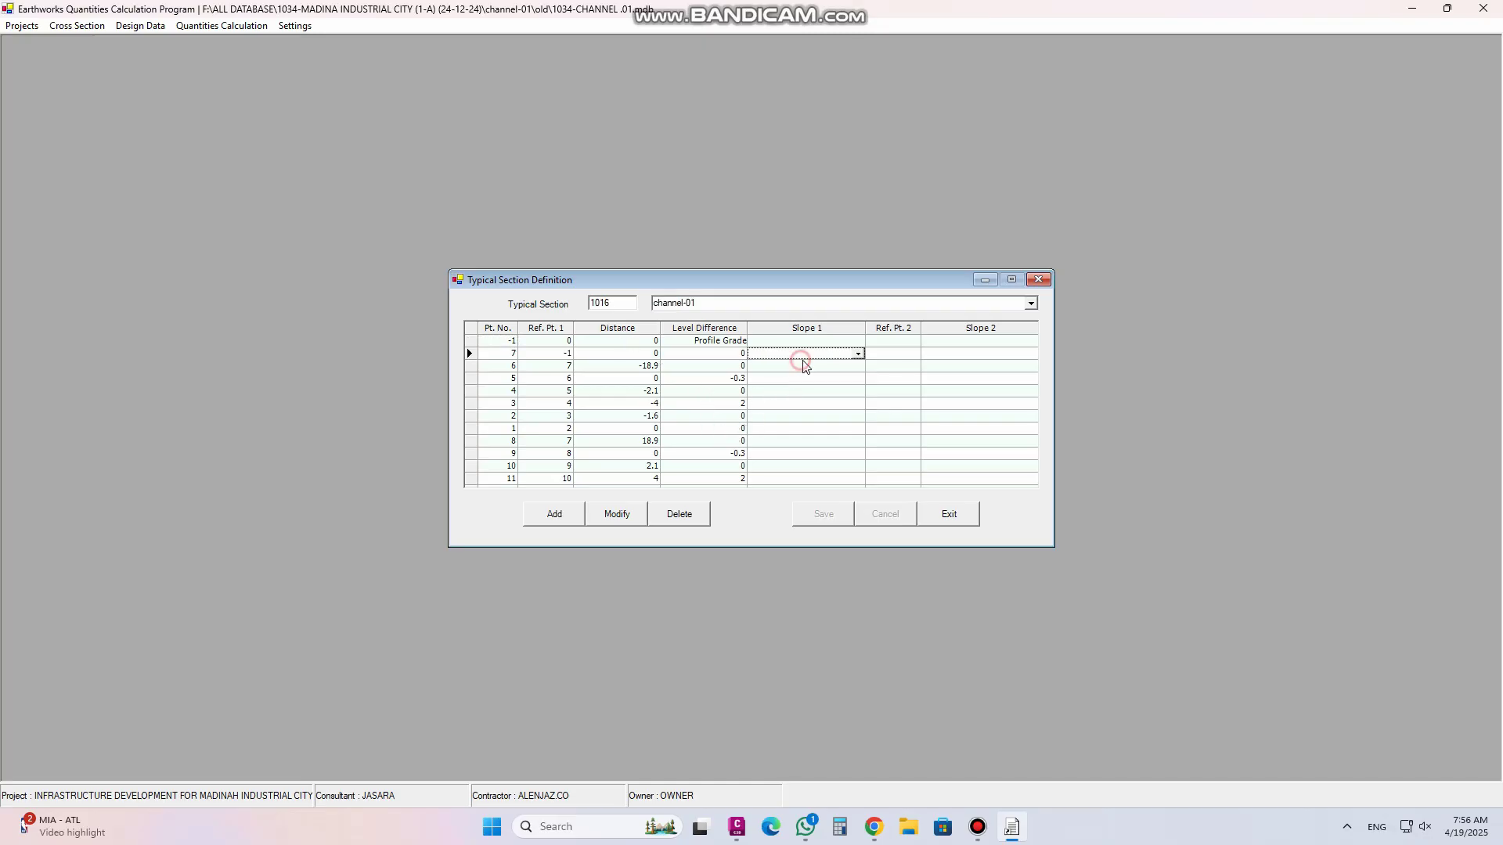
left_click(615, 517)
left_click(856, 354)
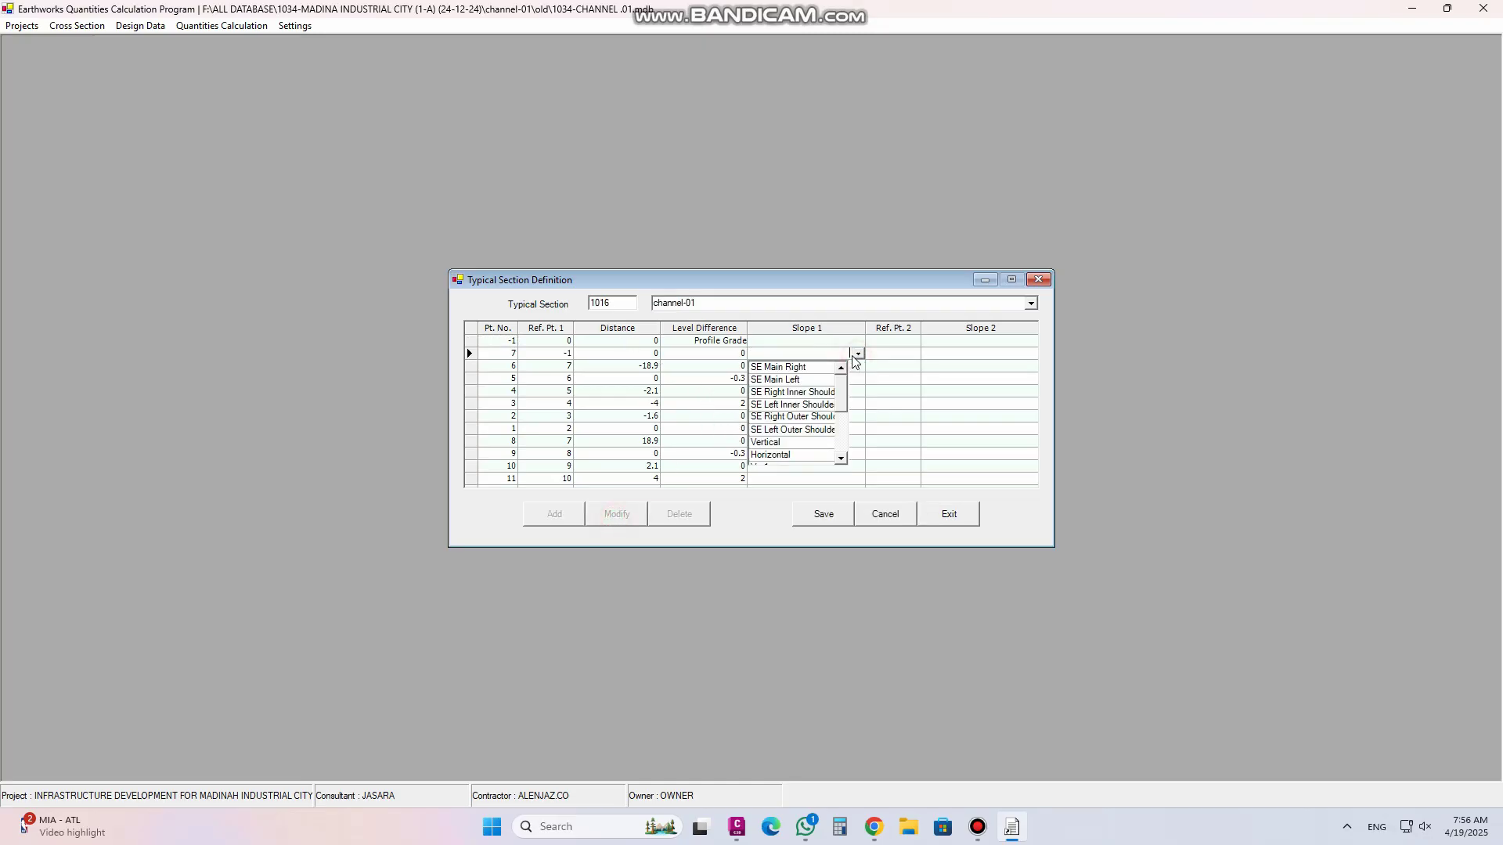
key("Down")
key("Down")
key("Down")
key("Down")
key("Down")
key("Down")
key("Down")
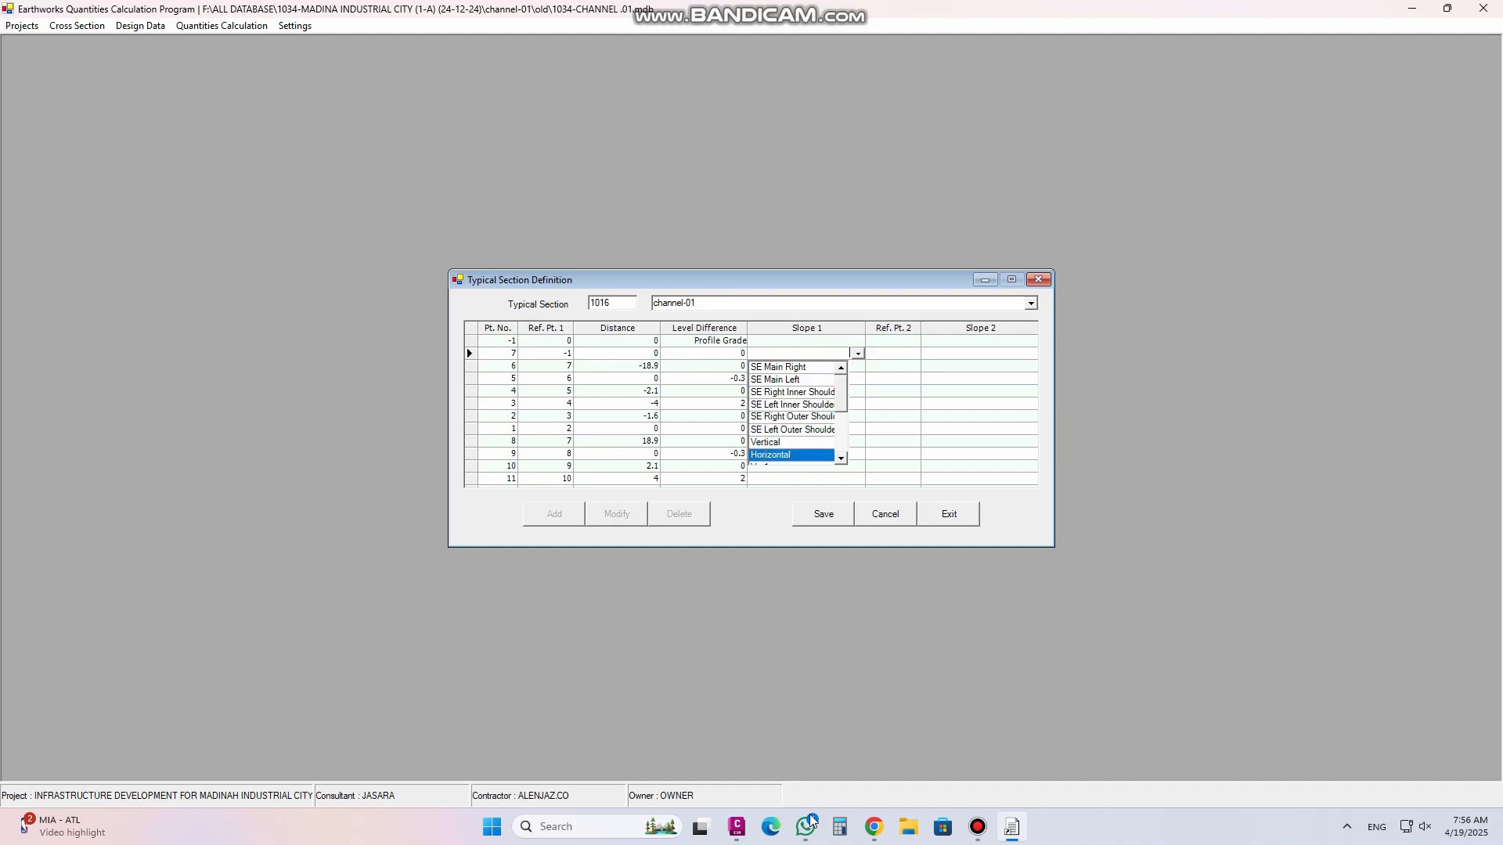
Switch to the Civil 3D drawing to check the channel cross section around point 7, and return to the earthworks program
left_click(736, 827)
scroll(872, 427, "up", 2)
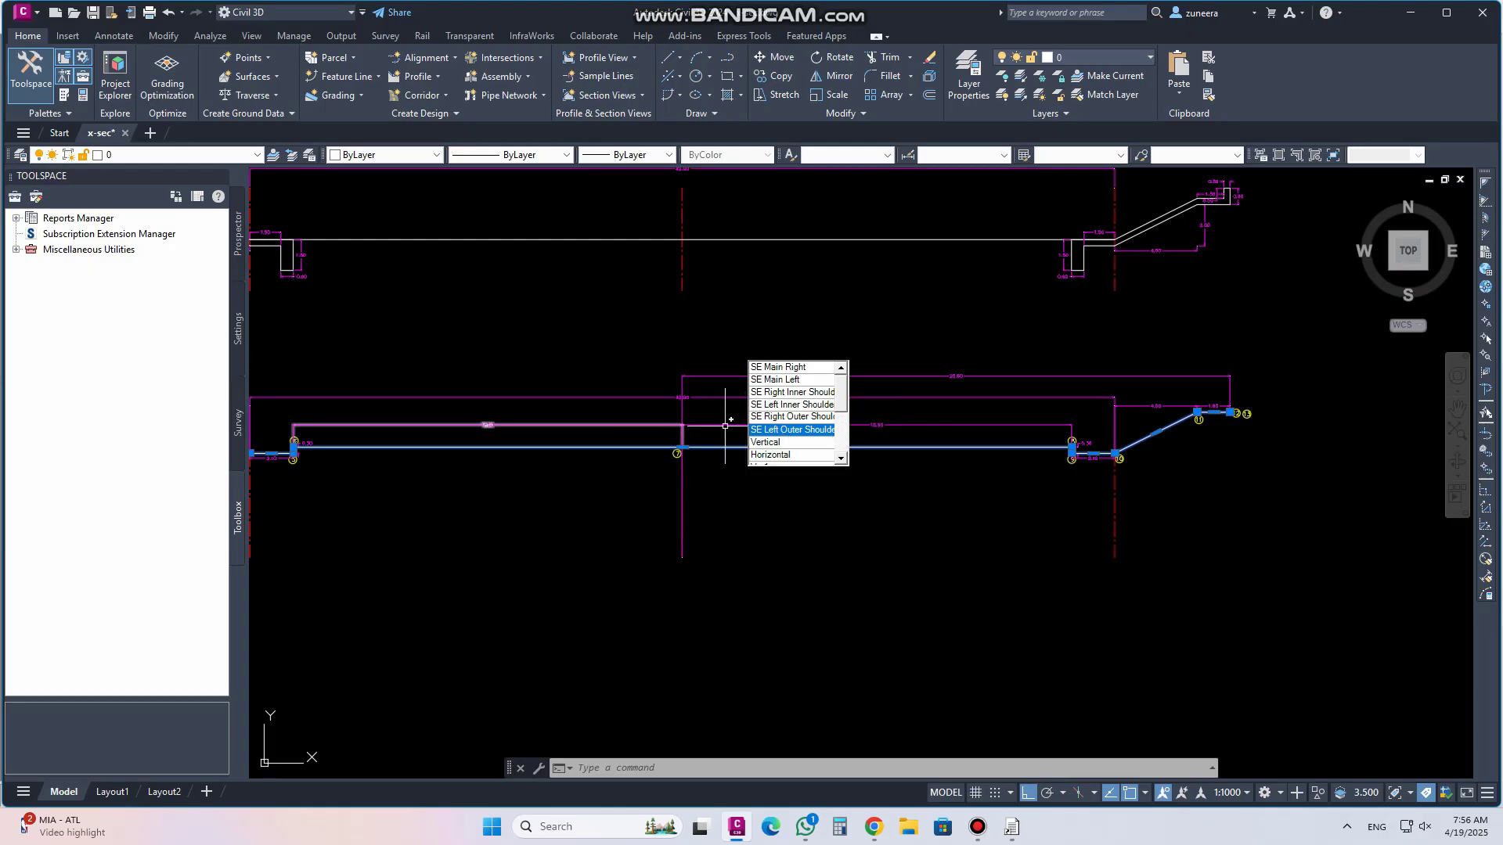
key("Down")
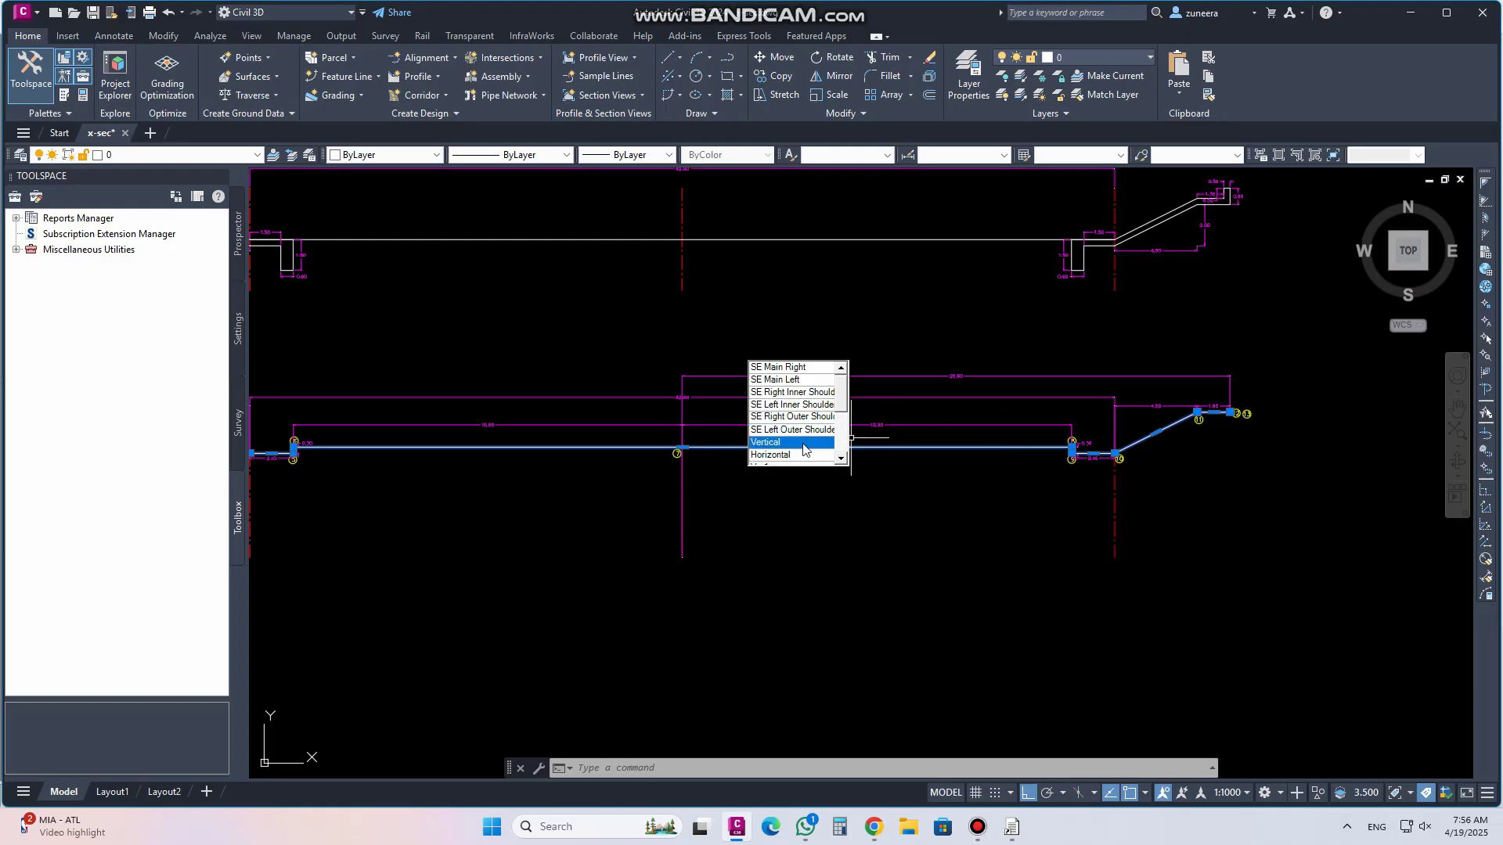
left_click(1012, 826)
Try SE Main Right as Slope 1 for point 7, cancel the modification and close the typical section definition
left_click(472, 353)
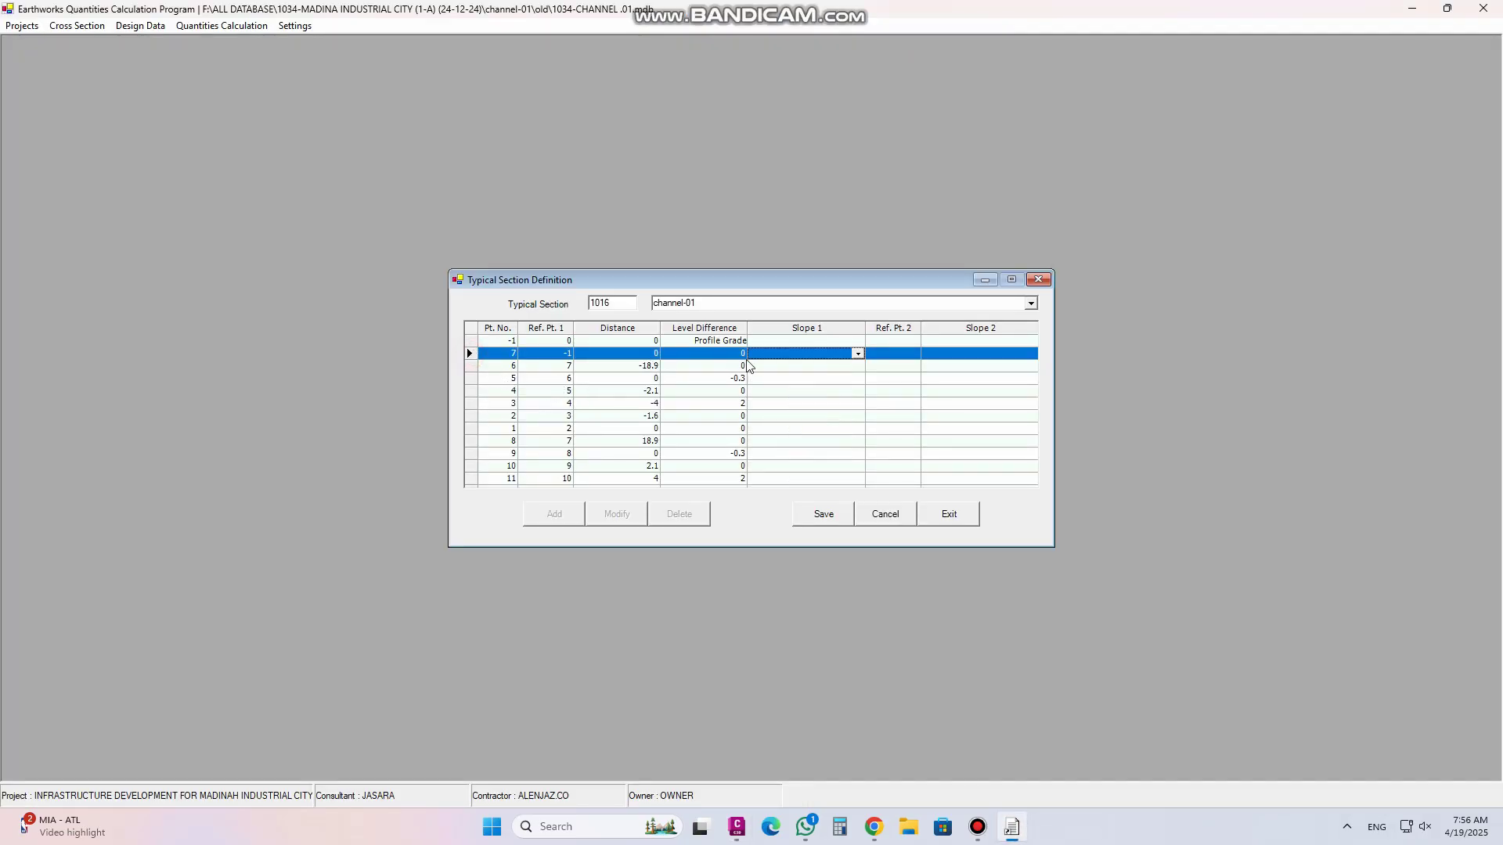
left_click(858, 354)
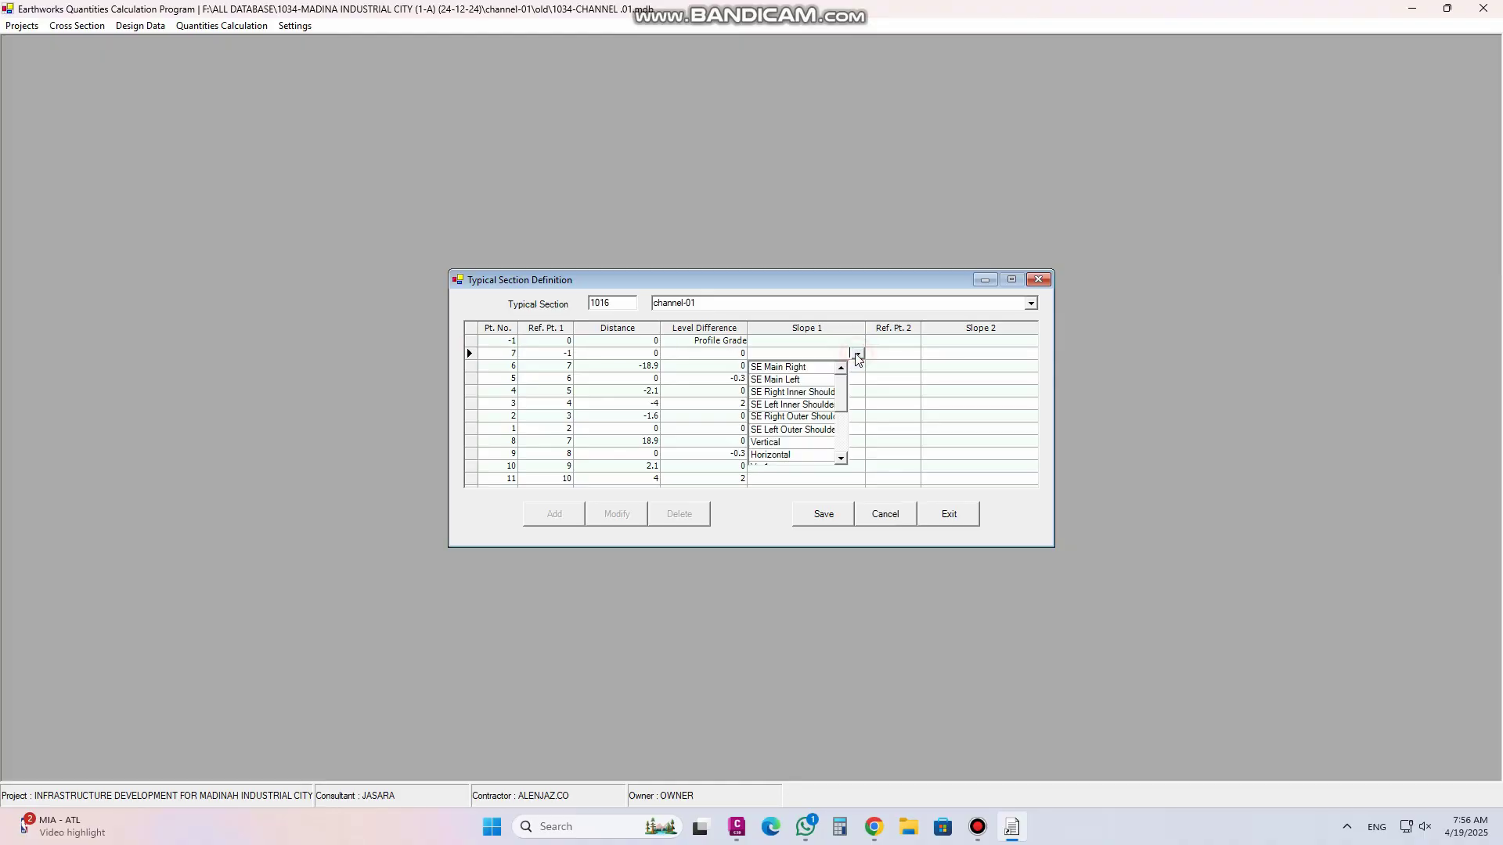
left_click(791, 368)
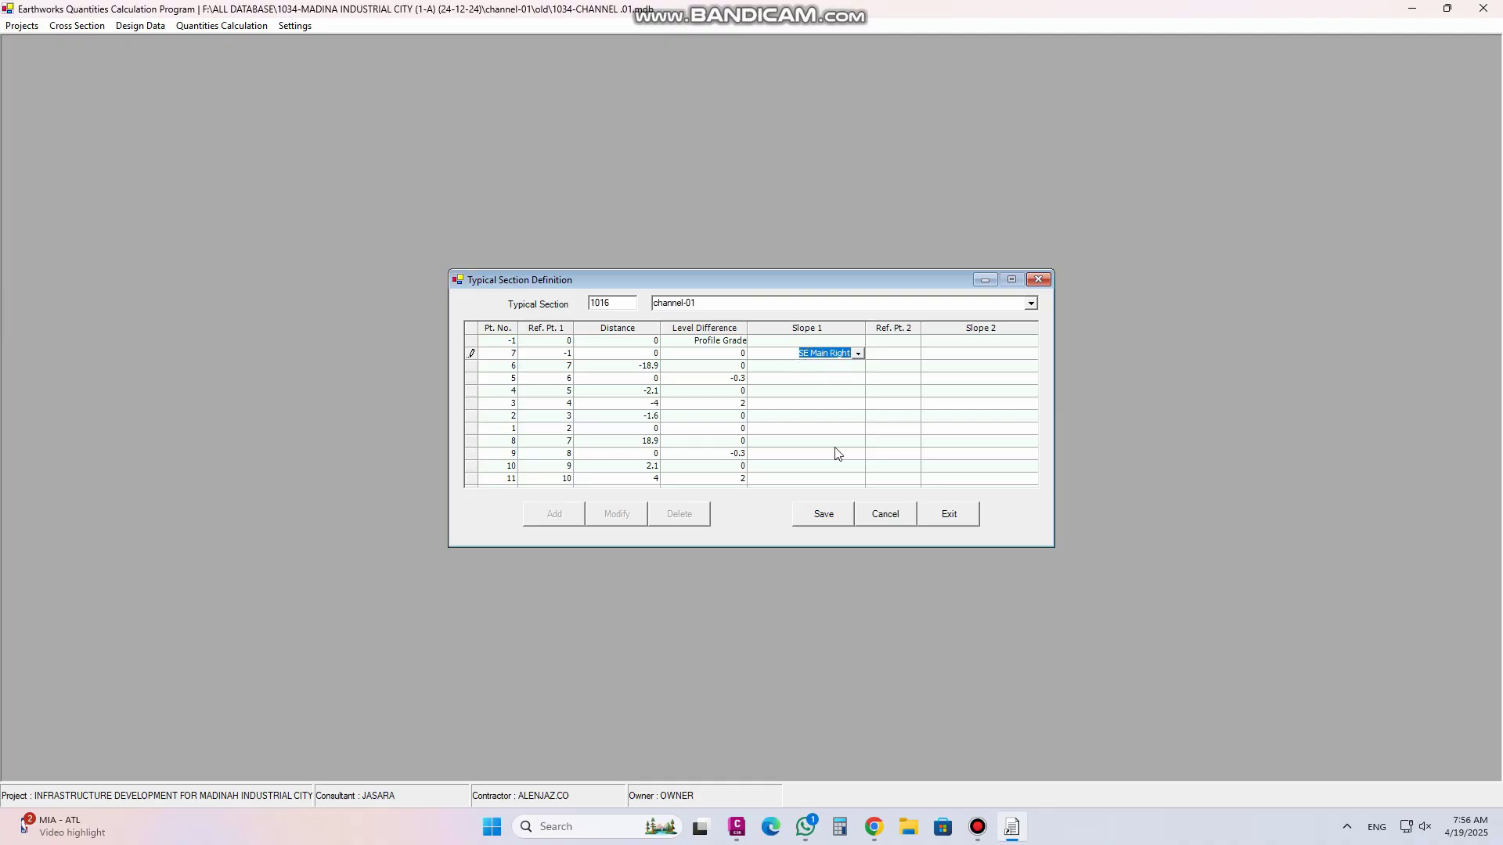
left_click(898, 522)
left_click(952, 513)
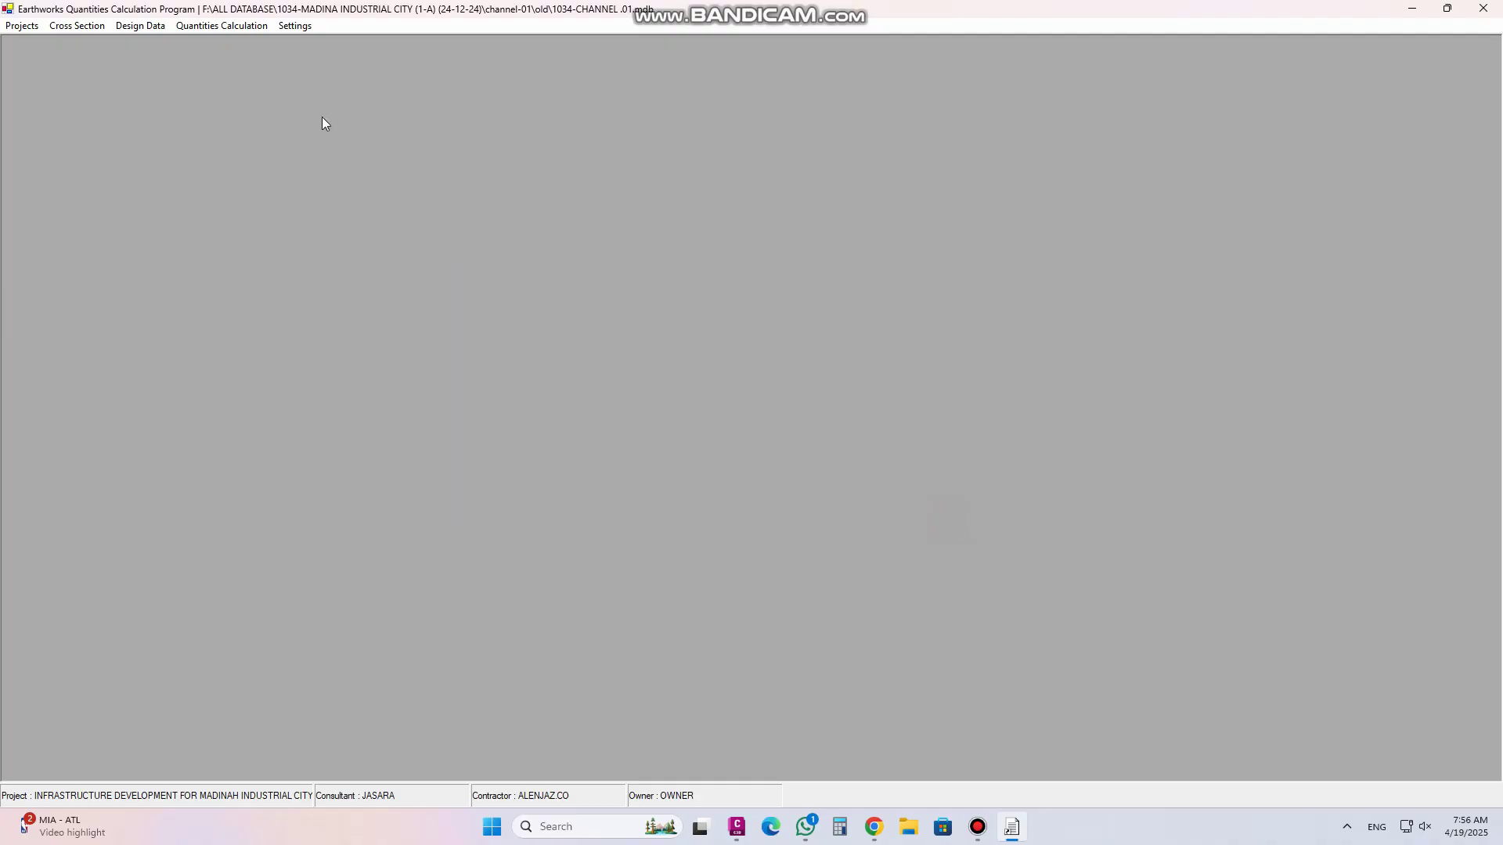
Try a design variable entry for SE Main Right from station 0 to 140 with a starting value of -0.015, and close the form
left_click(157, 30)
mouse_move(196, 115)
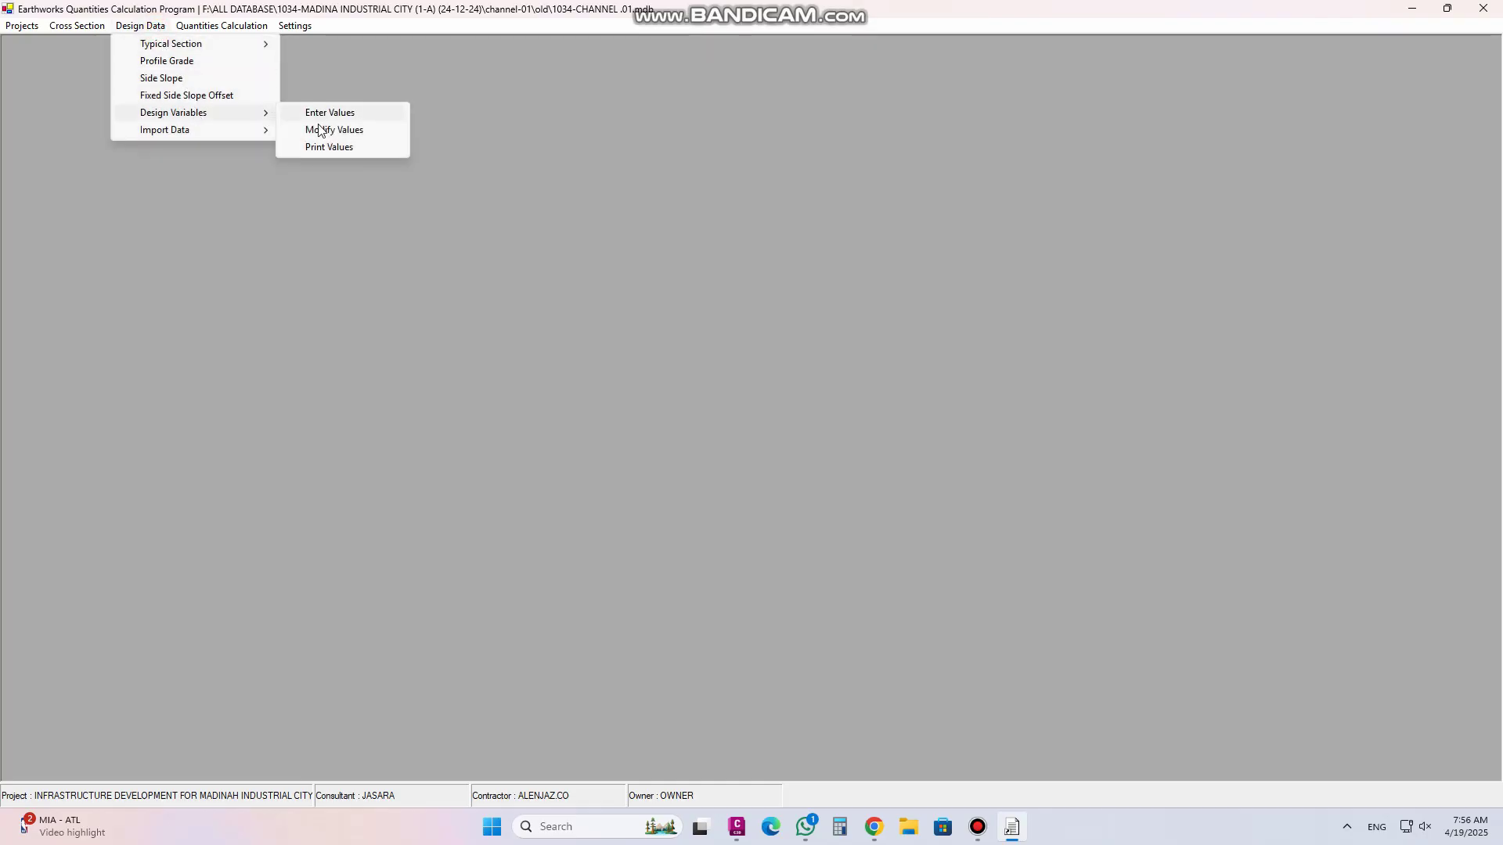
left_click(319, 113)
left_click(689, 358)
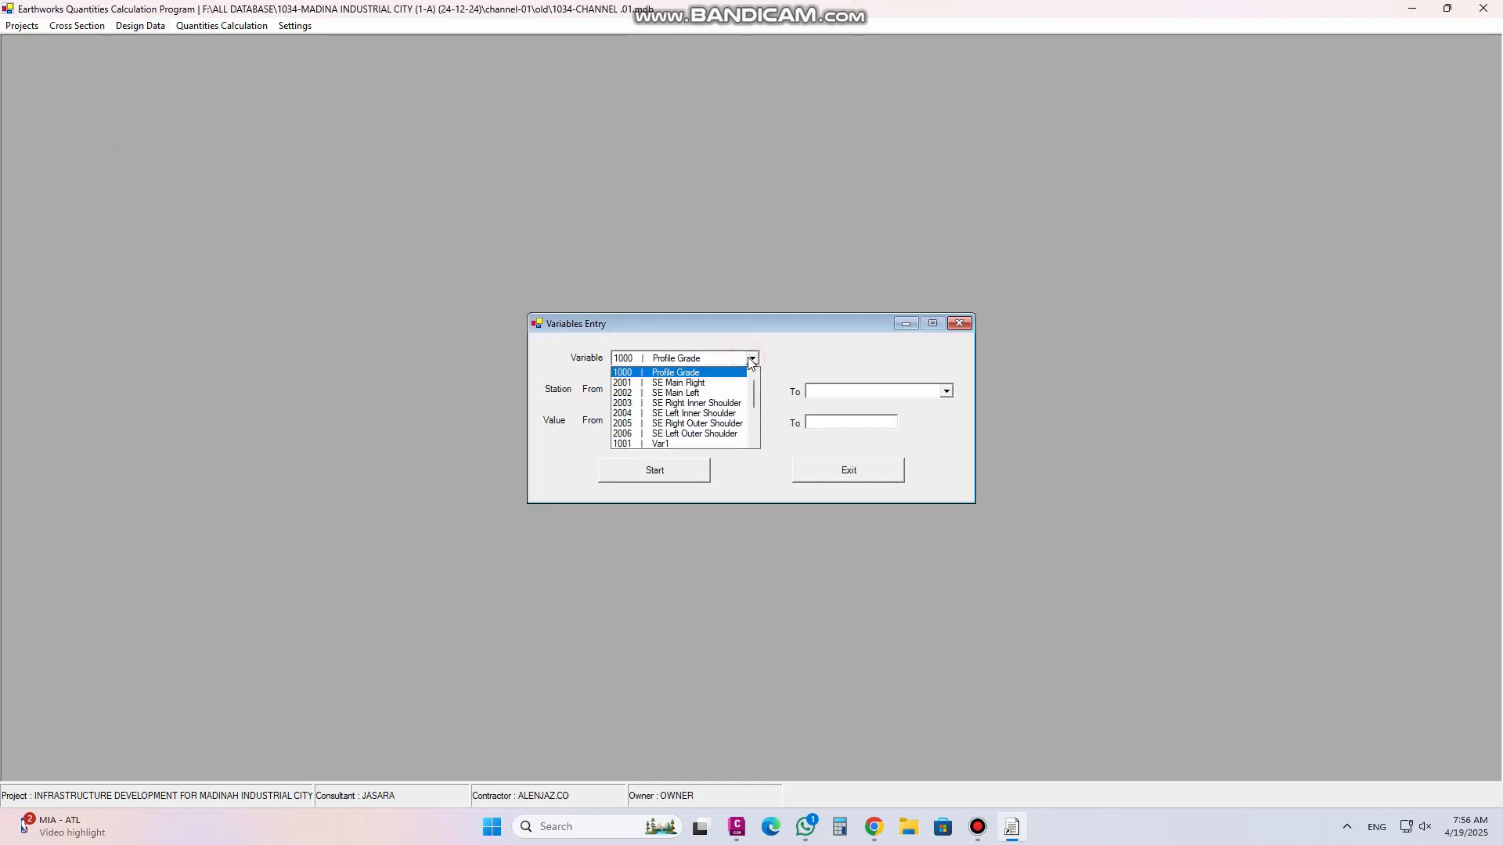
left_click(702, 385)
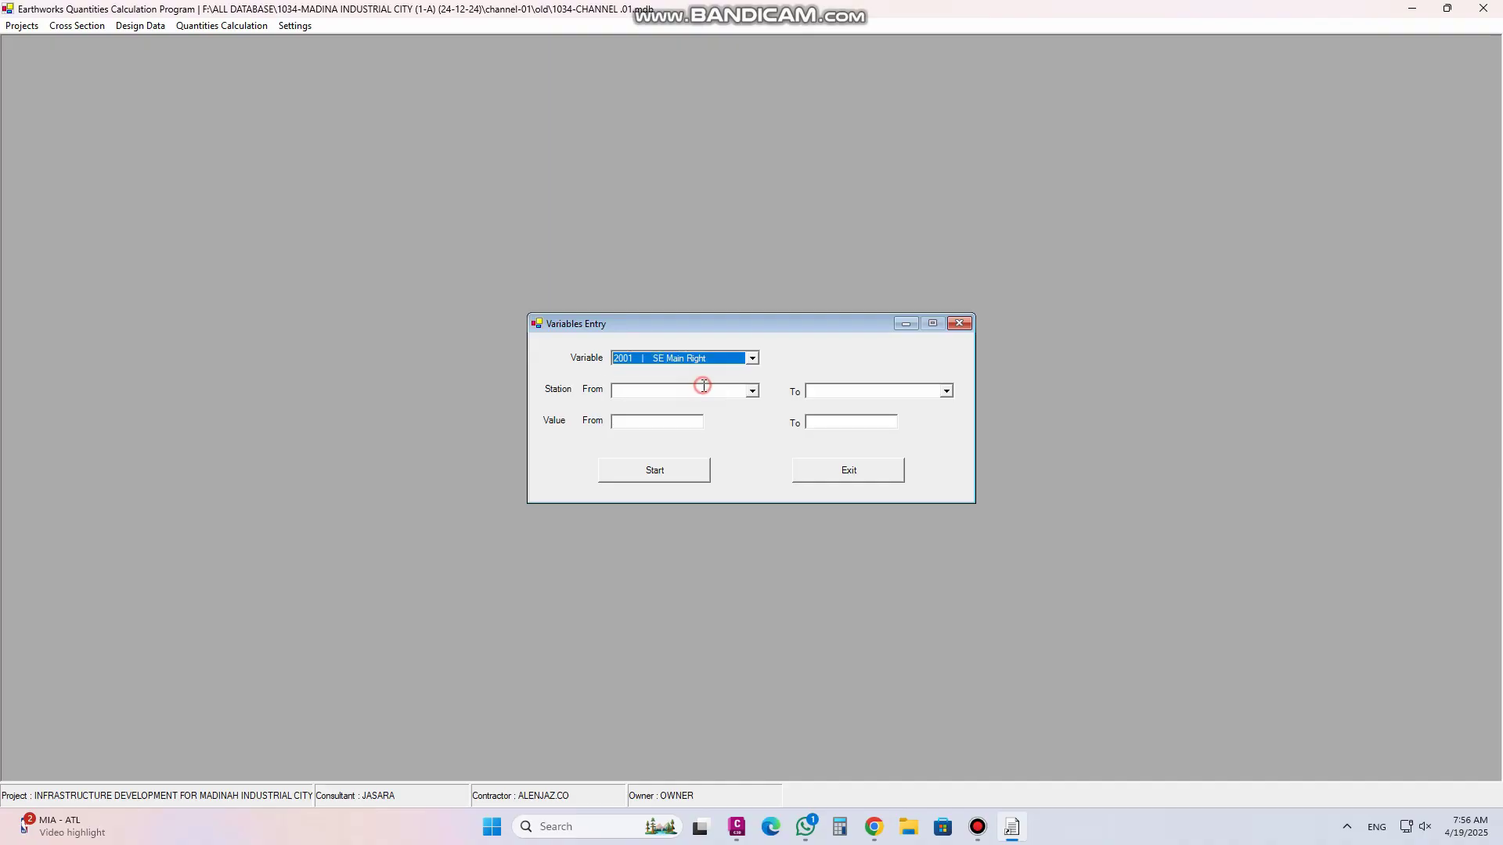
left_click(752, 391)
left_click(641, 404)
left_click(946, 390)
left_click(853, 475)
left_click(649, 419)
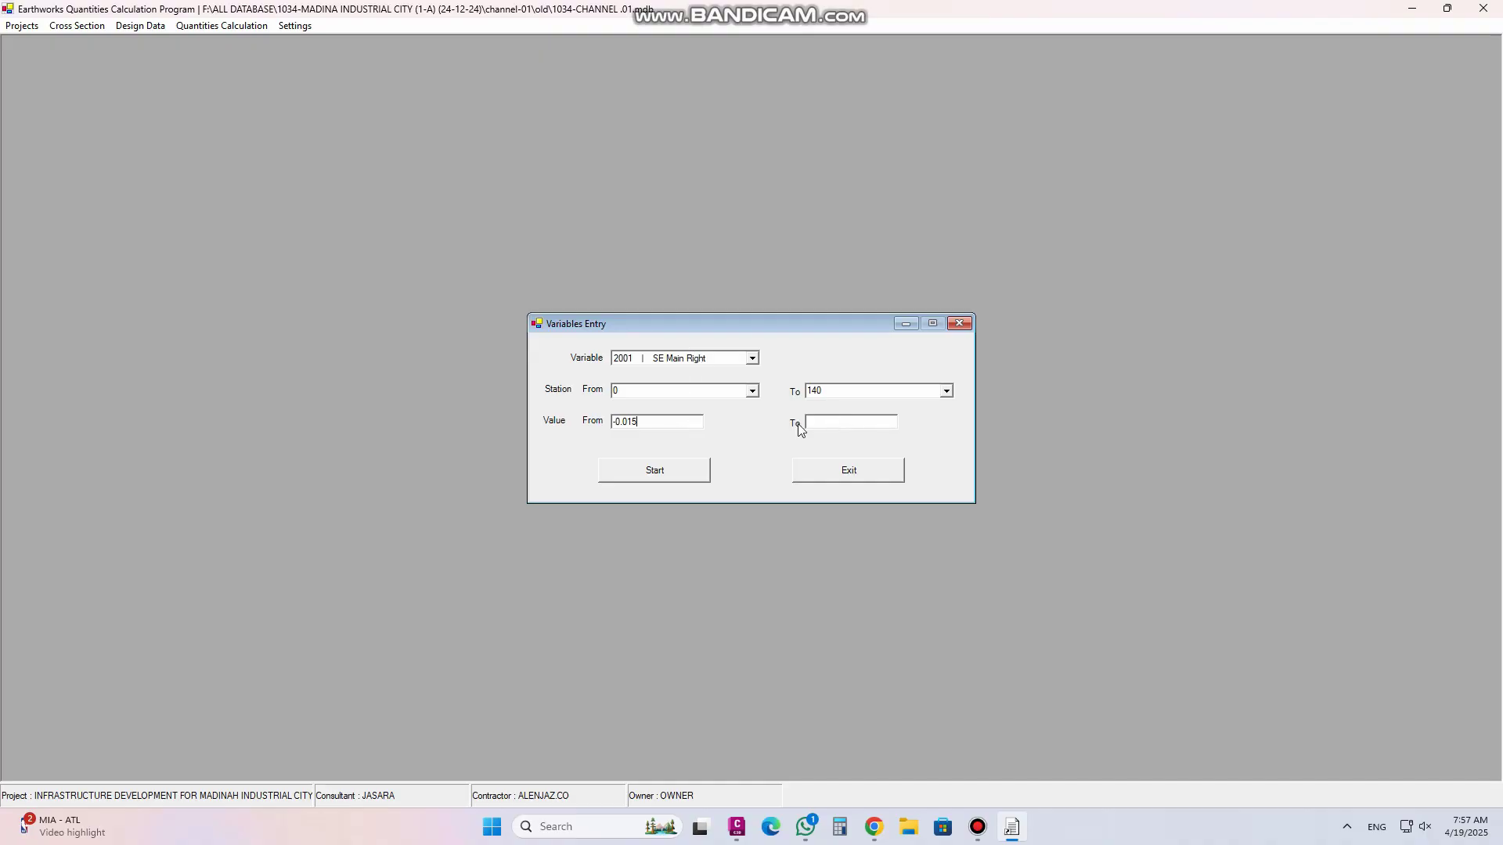
left_click(962, 324)
Open the Profile Grade variable values for modification and select the value at station 20
left_click(137, 26)
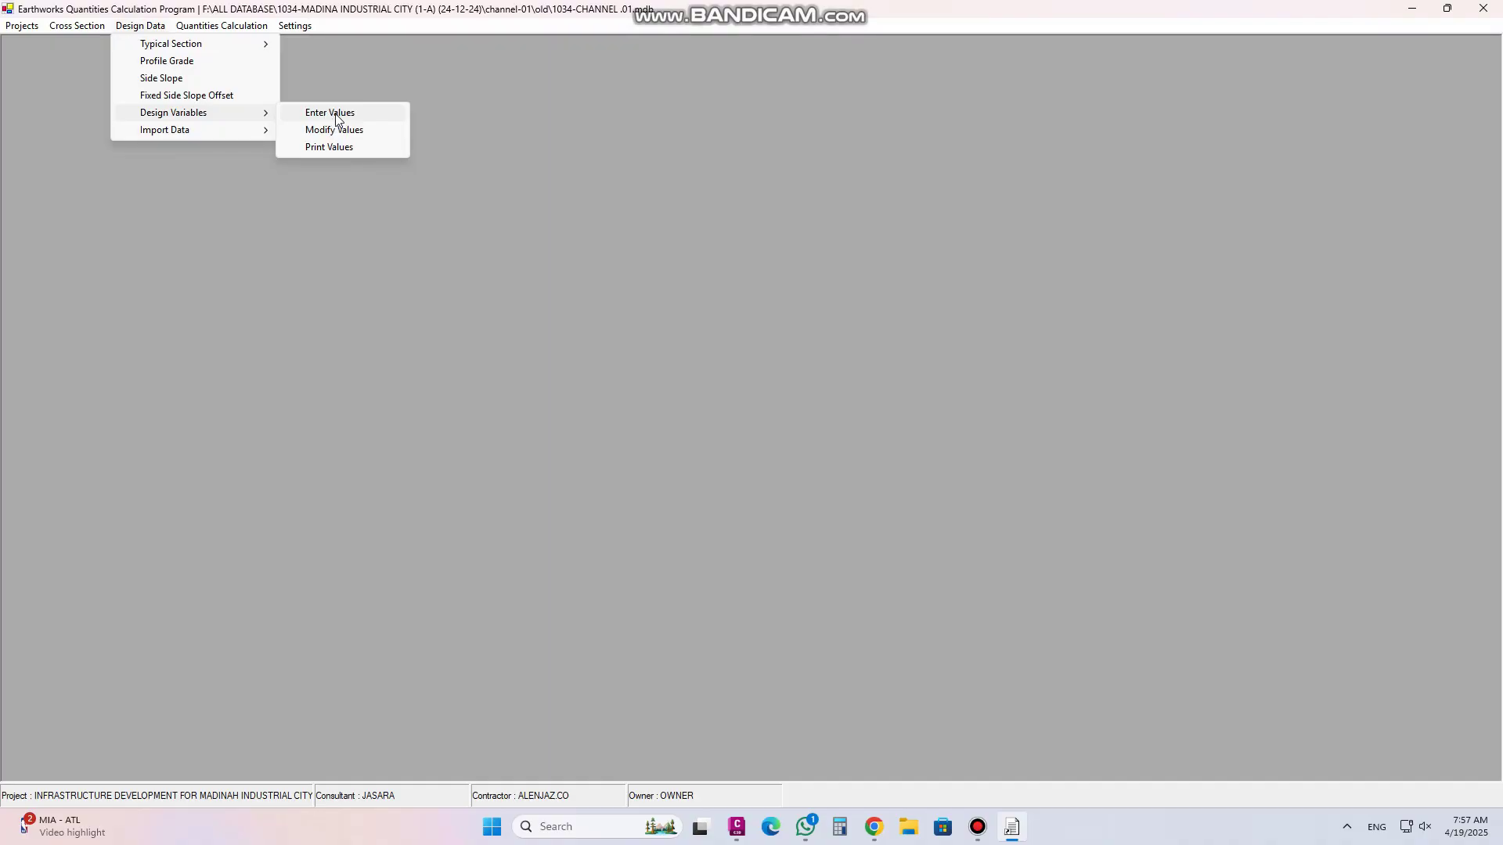
left_click(334, 129)
left_click_drag(705, 313, 543, 217)
mouse_move(721, 291)
left_mouse_down()
mouse_move(723, 382)
mouse_move(725, 283)
left_mouse_up()
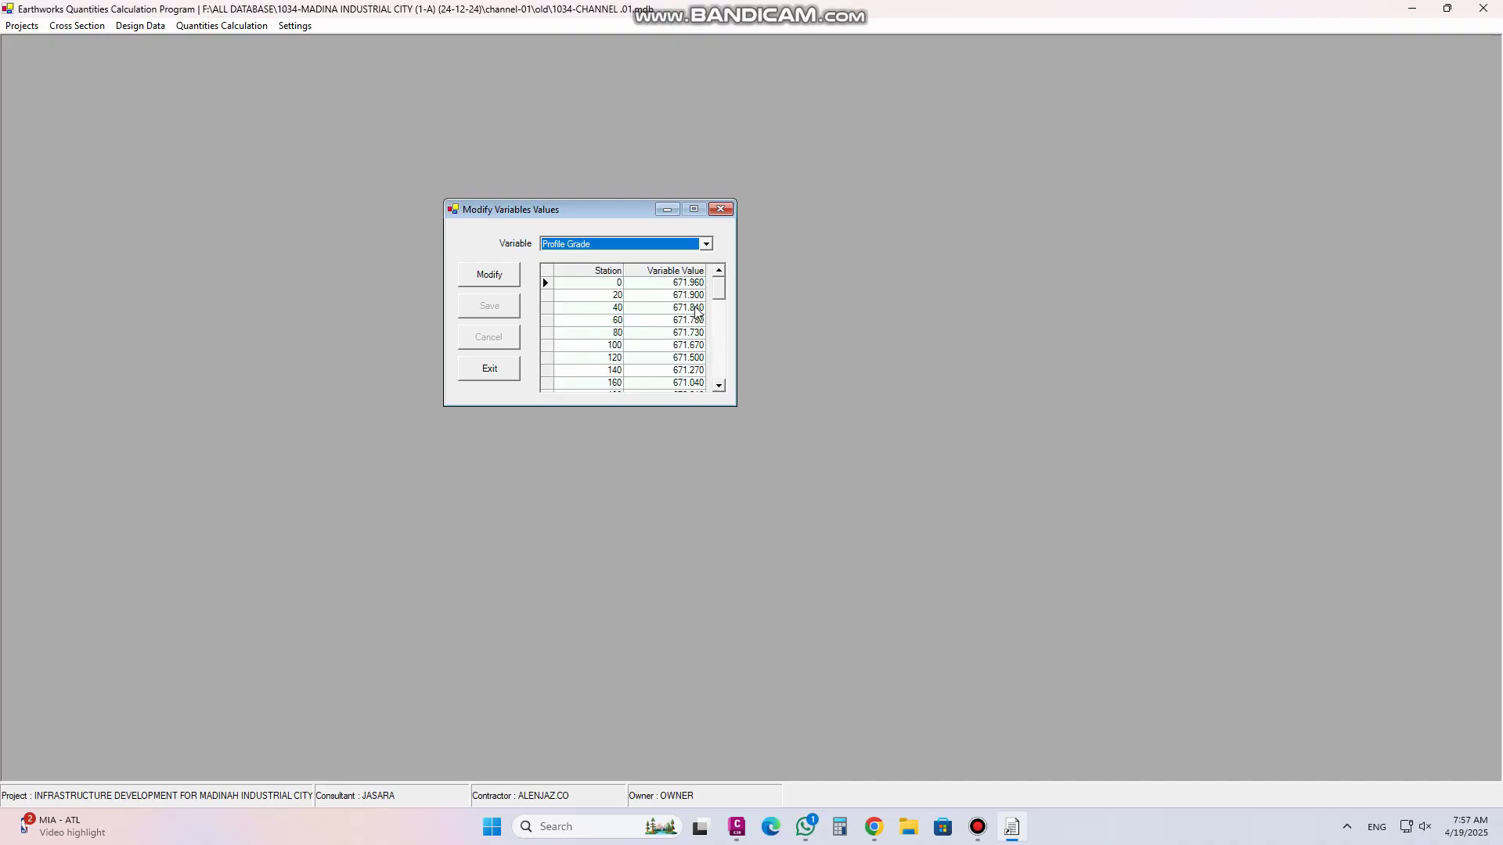
left_click(490, 275)
left_click(685, 301)
left_click(685, 297)
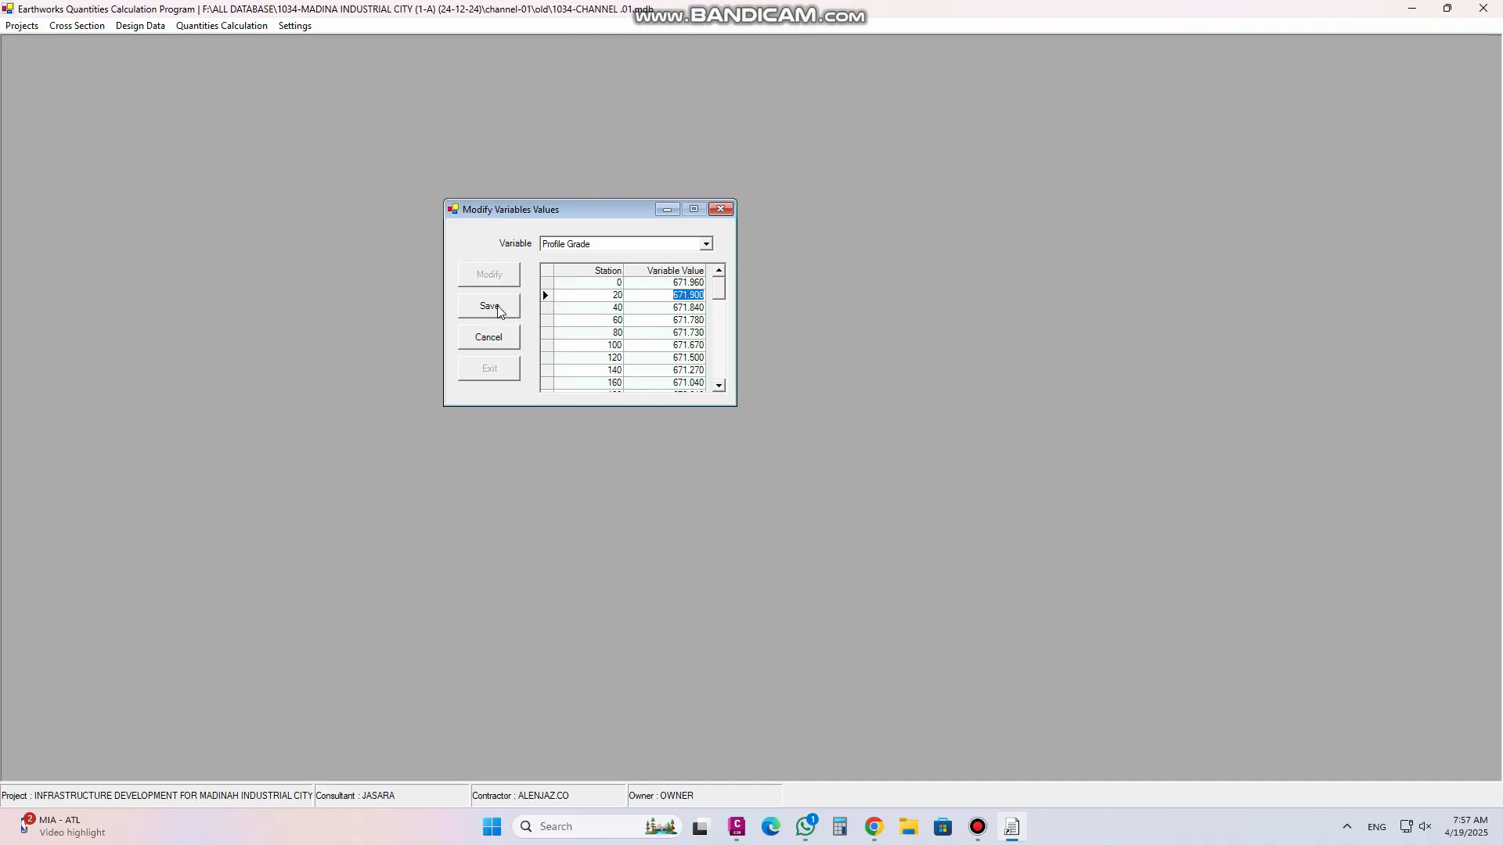
Examine the stored values of the superelevation variables, including SE Right Inner Shoulder and SE Left Inner Shoulder, and close the form
left_click(706, 245)
left_click(618, 268)
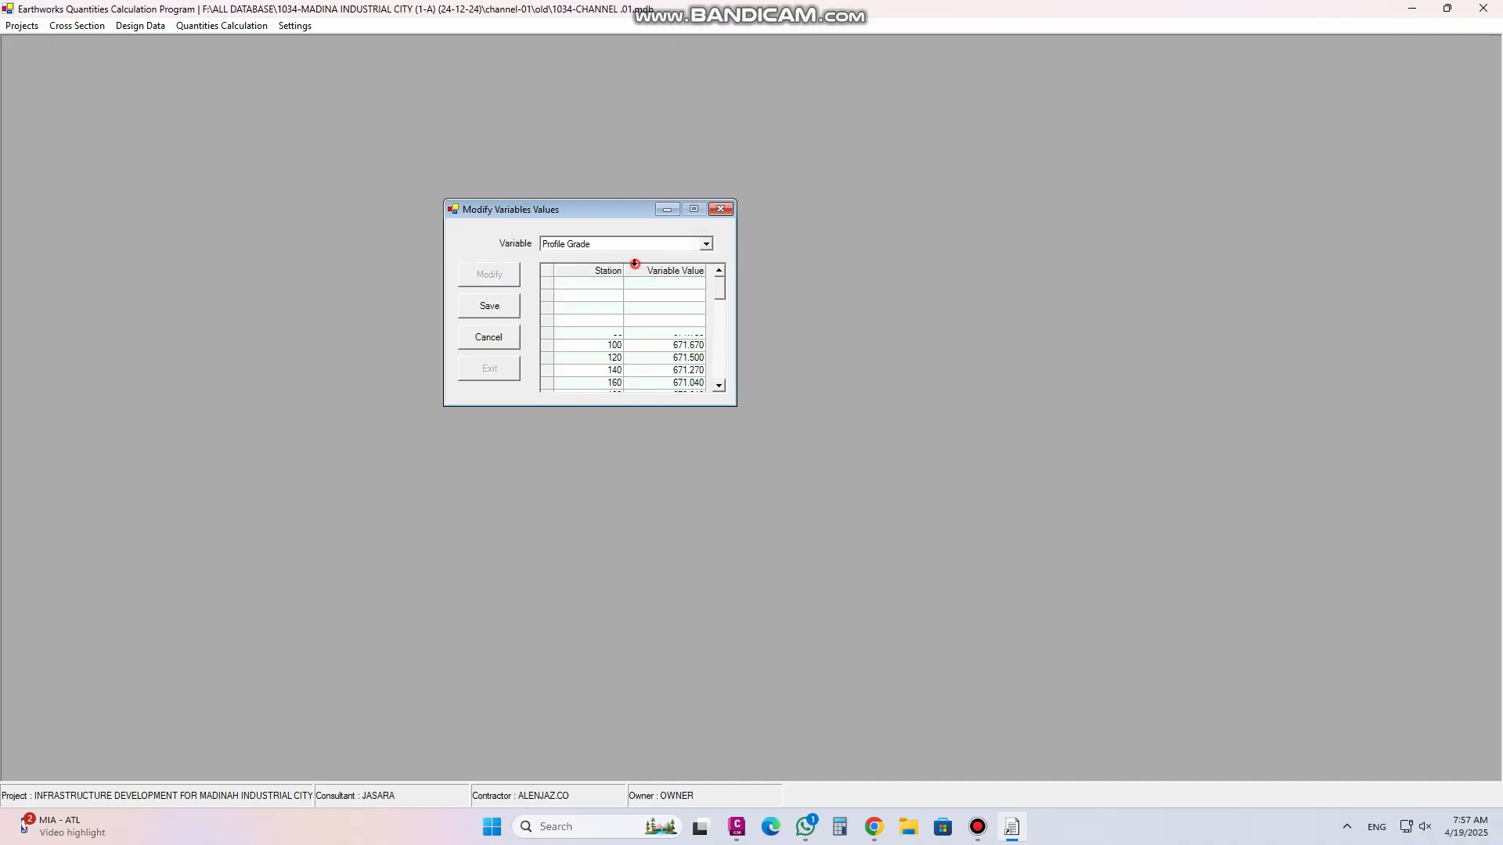
left_click(707, 245)
left_click(619, 279)
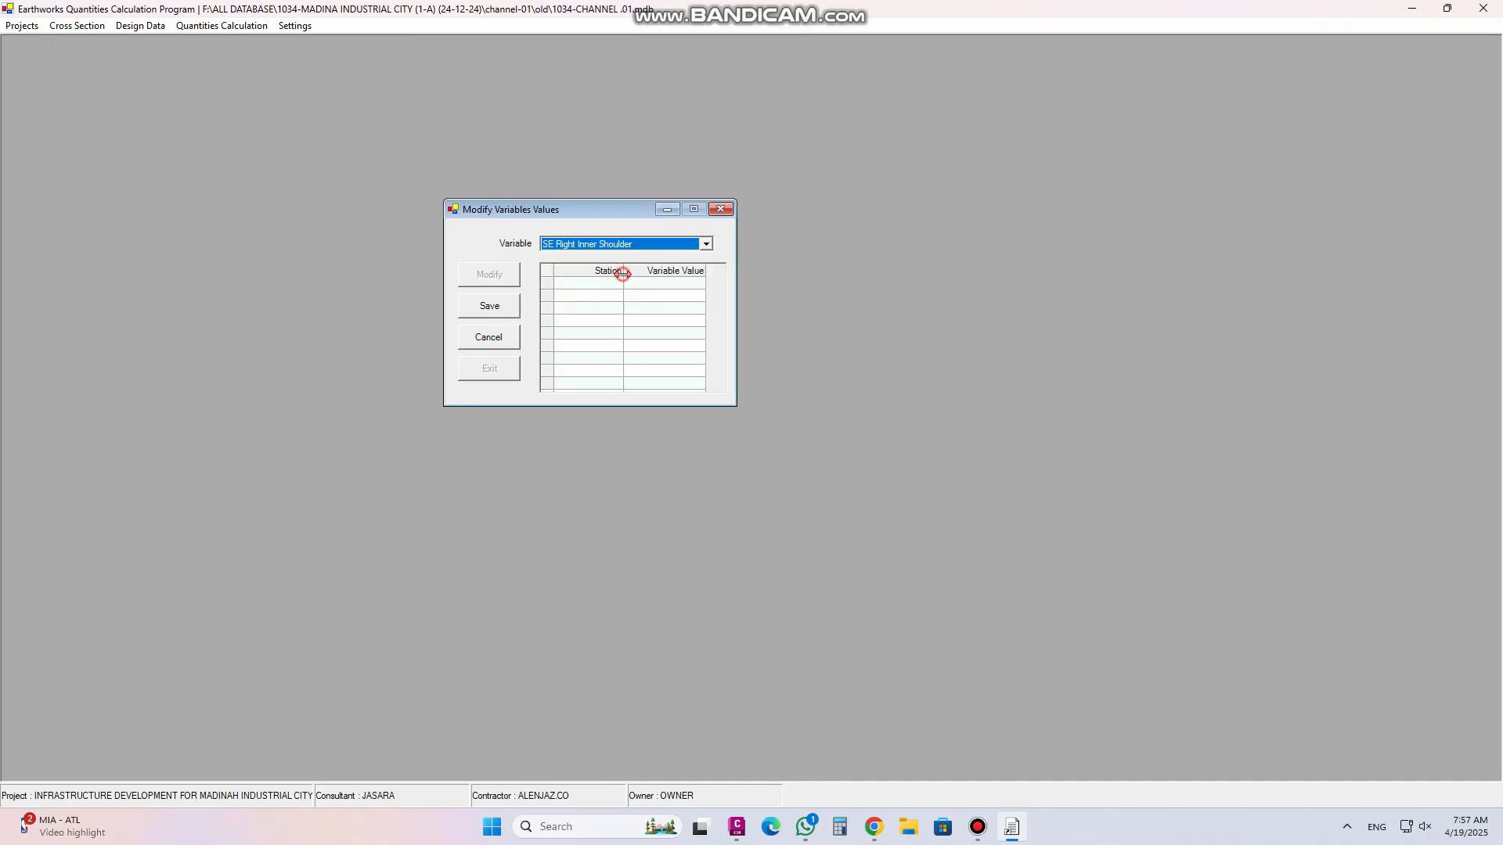
left_click(707, 245)
left_click(595, 269)
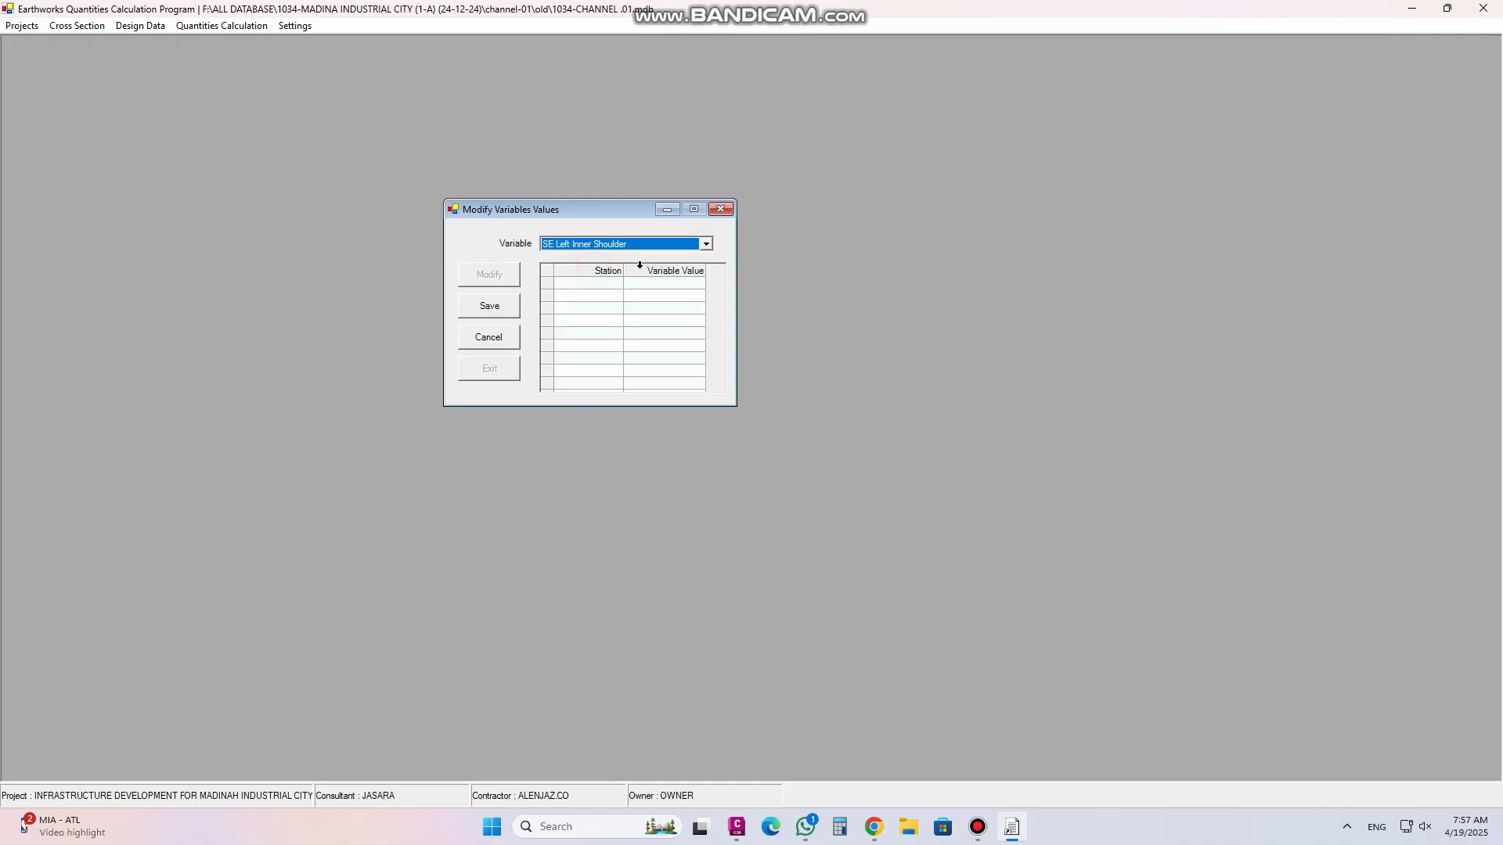
left_click(706, 245)
left_click(712, 208)
left_click(712, 208)
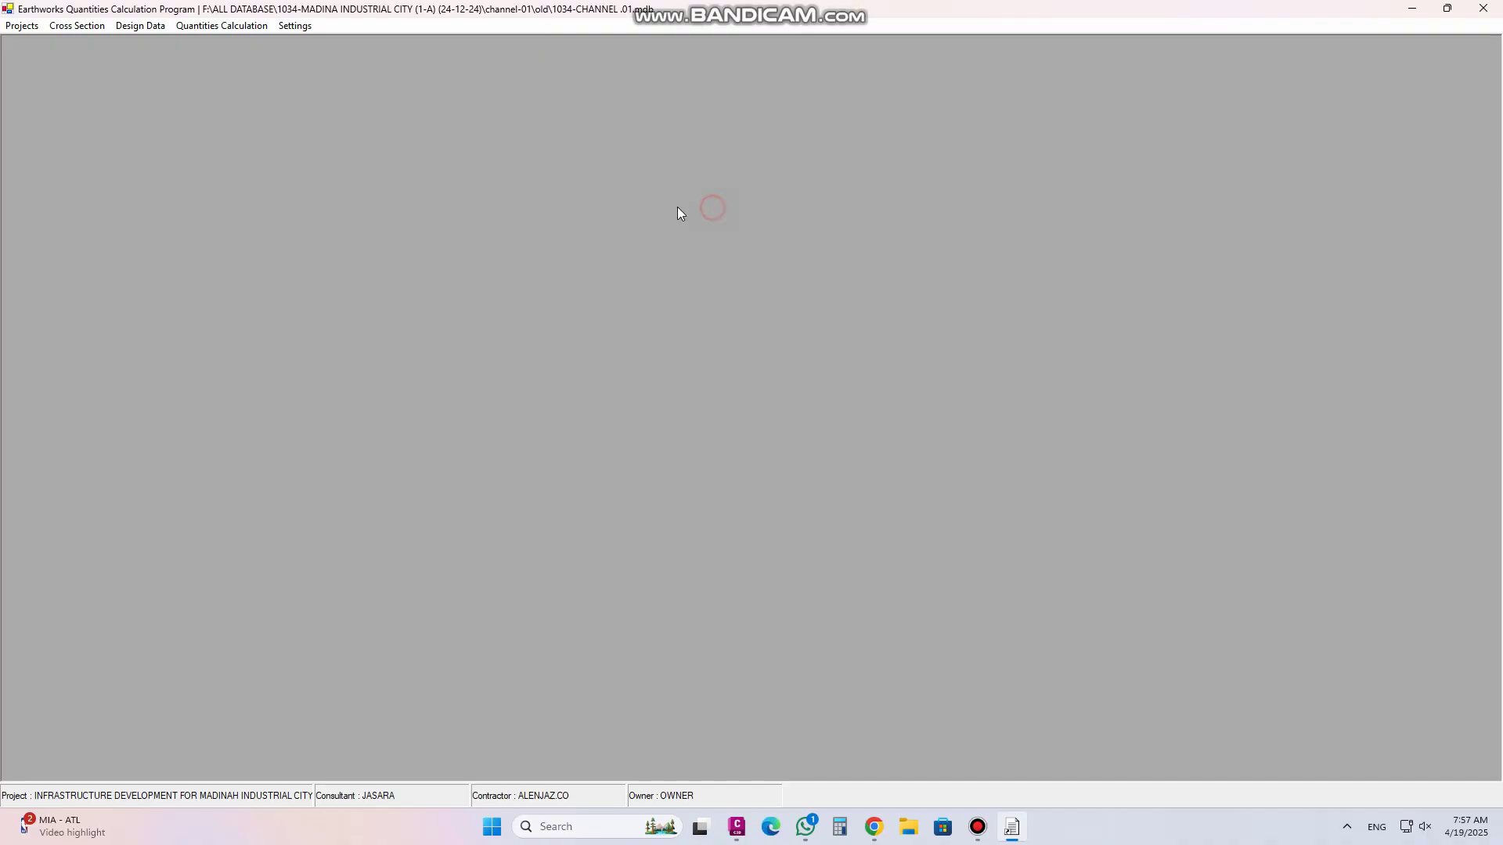
Set up the design variable printout for Profile Grade from station 0 to 1162.71
left_click(119, 25)
mouse_move(215, 121)
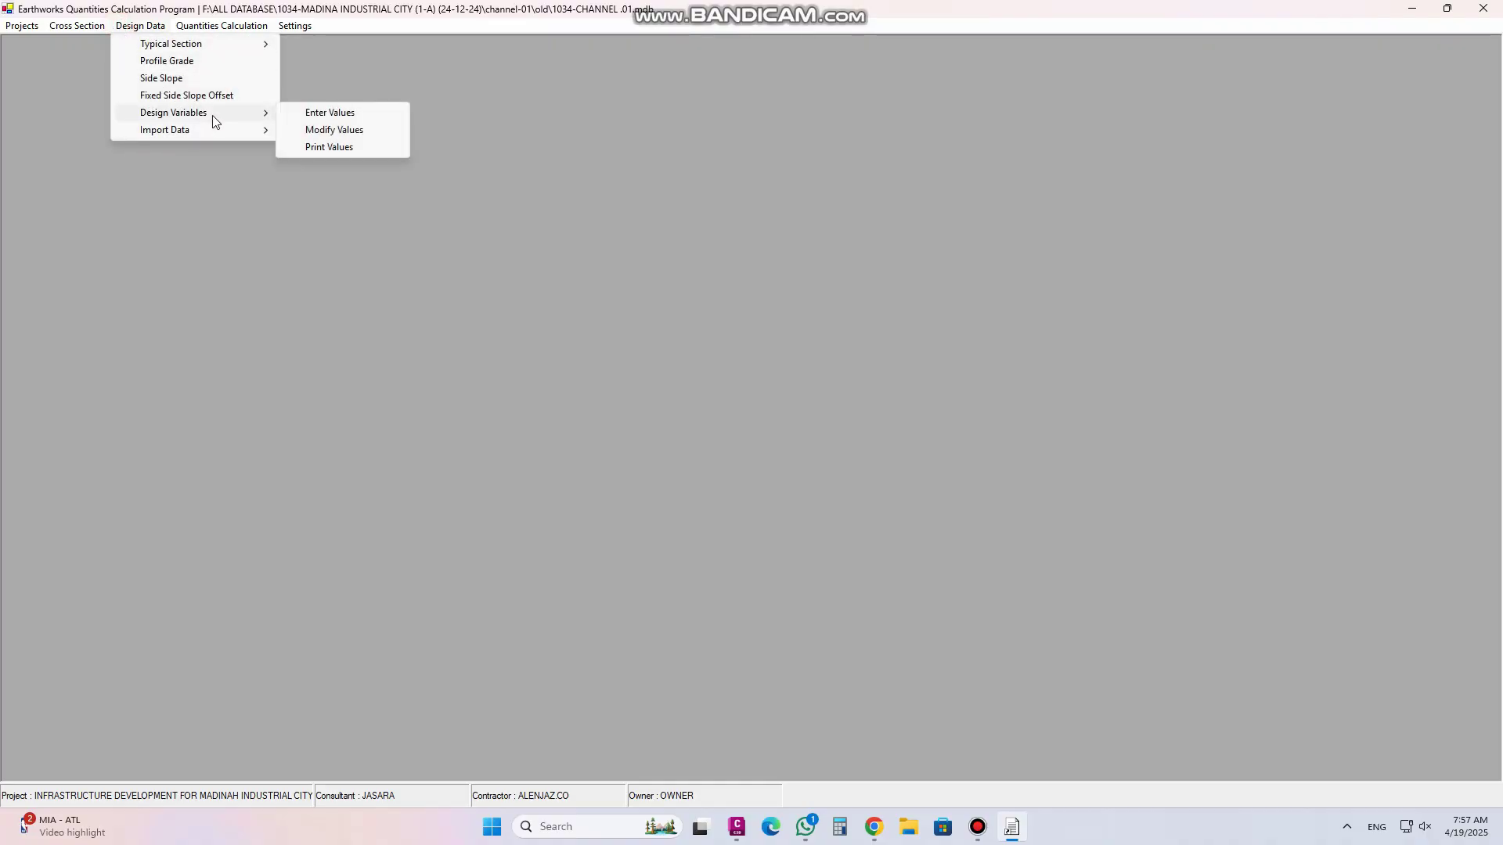
left_click(332, 149)
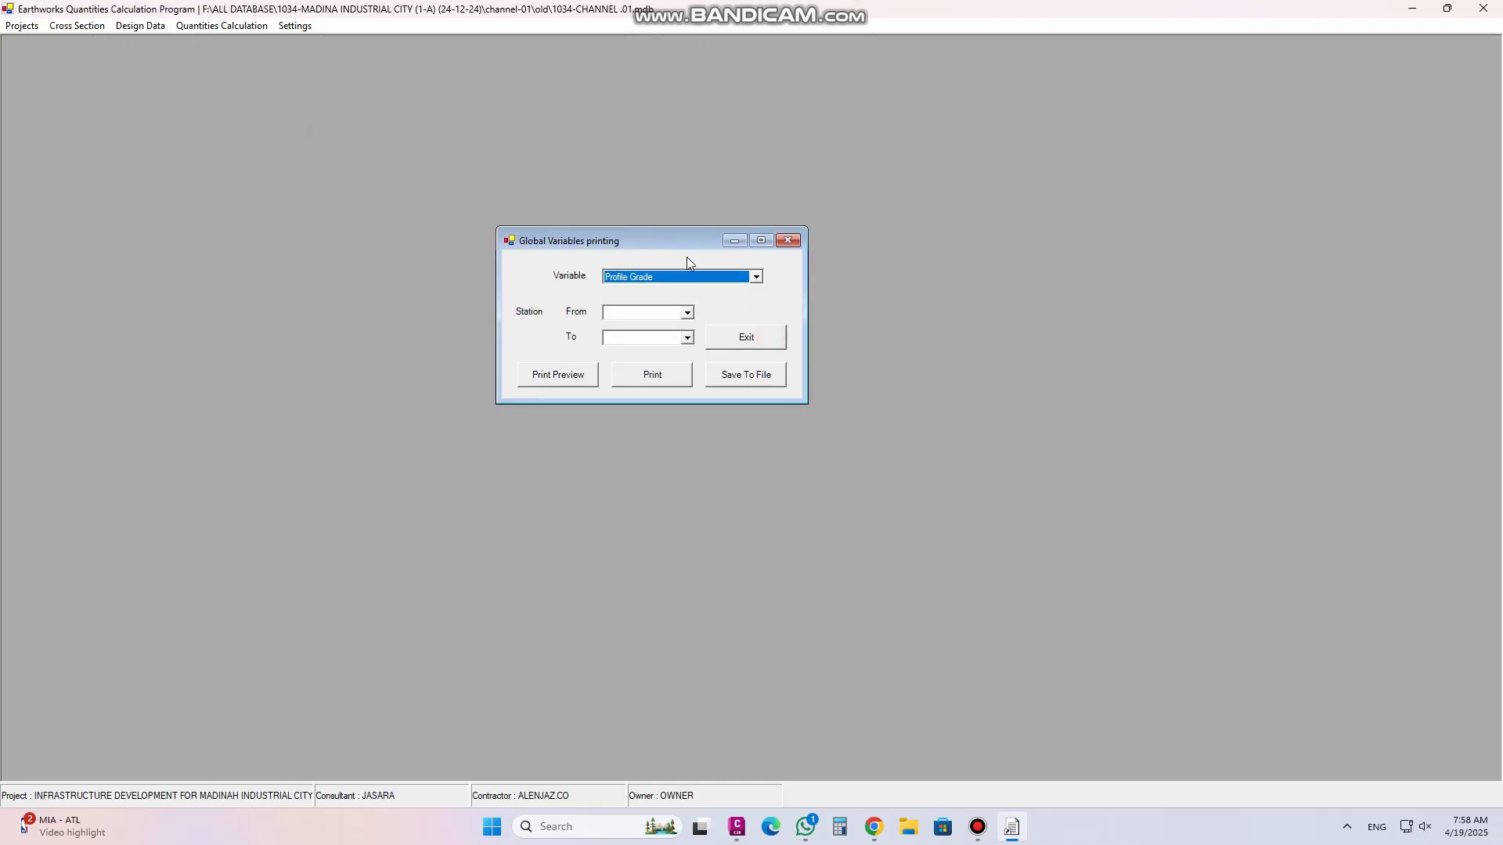
left_click(756, 277)
left_click(757, 277)
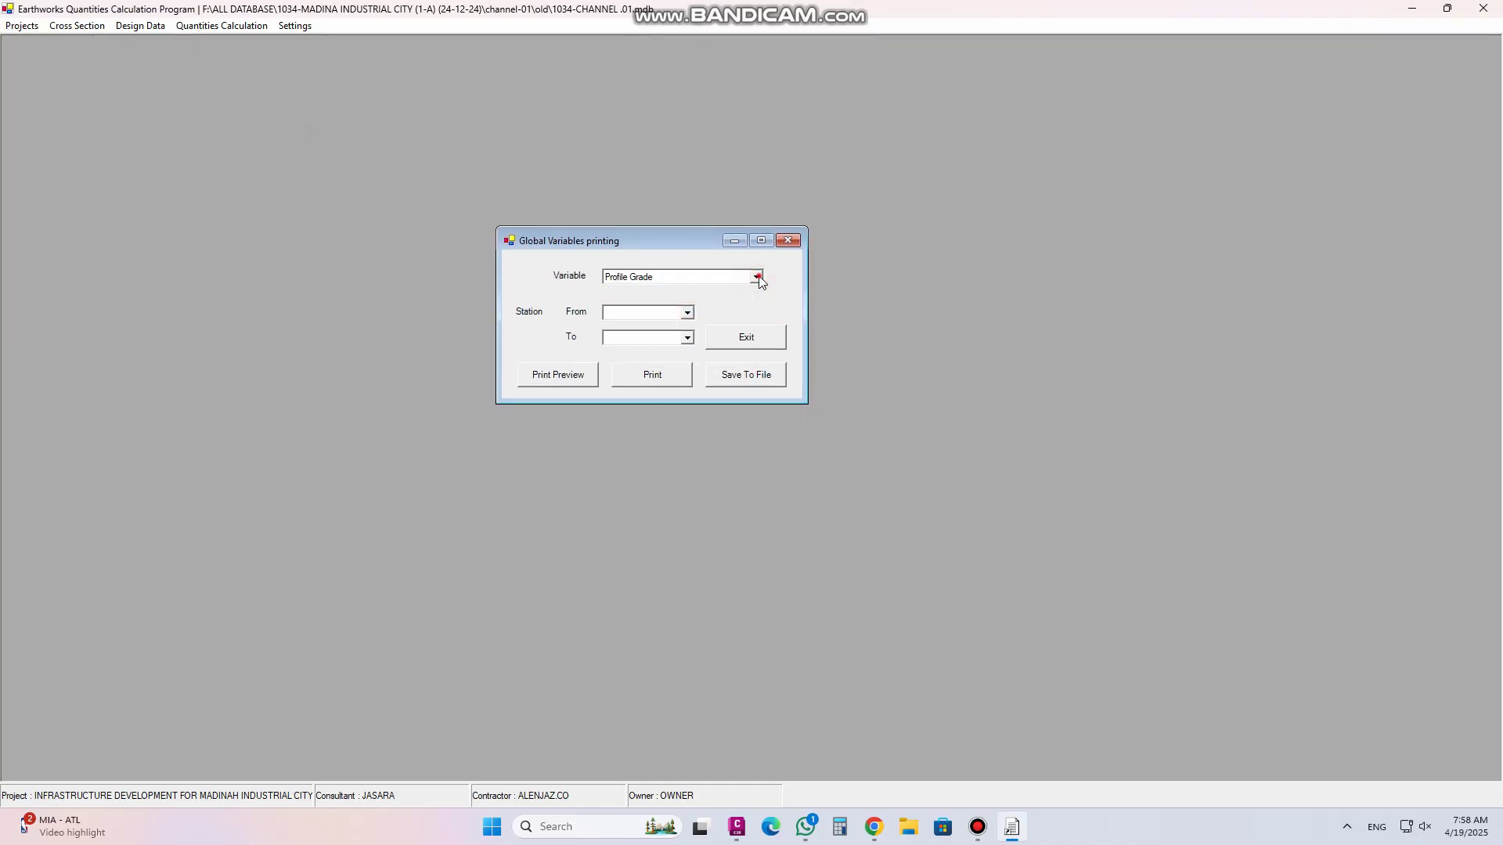
left_click(689, 314)
left_click(650, 324)
left_click(687, 339)
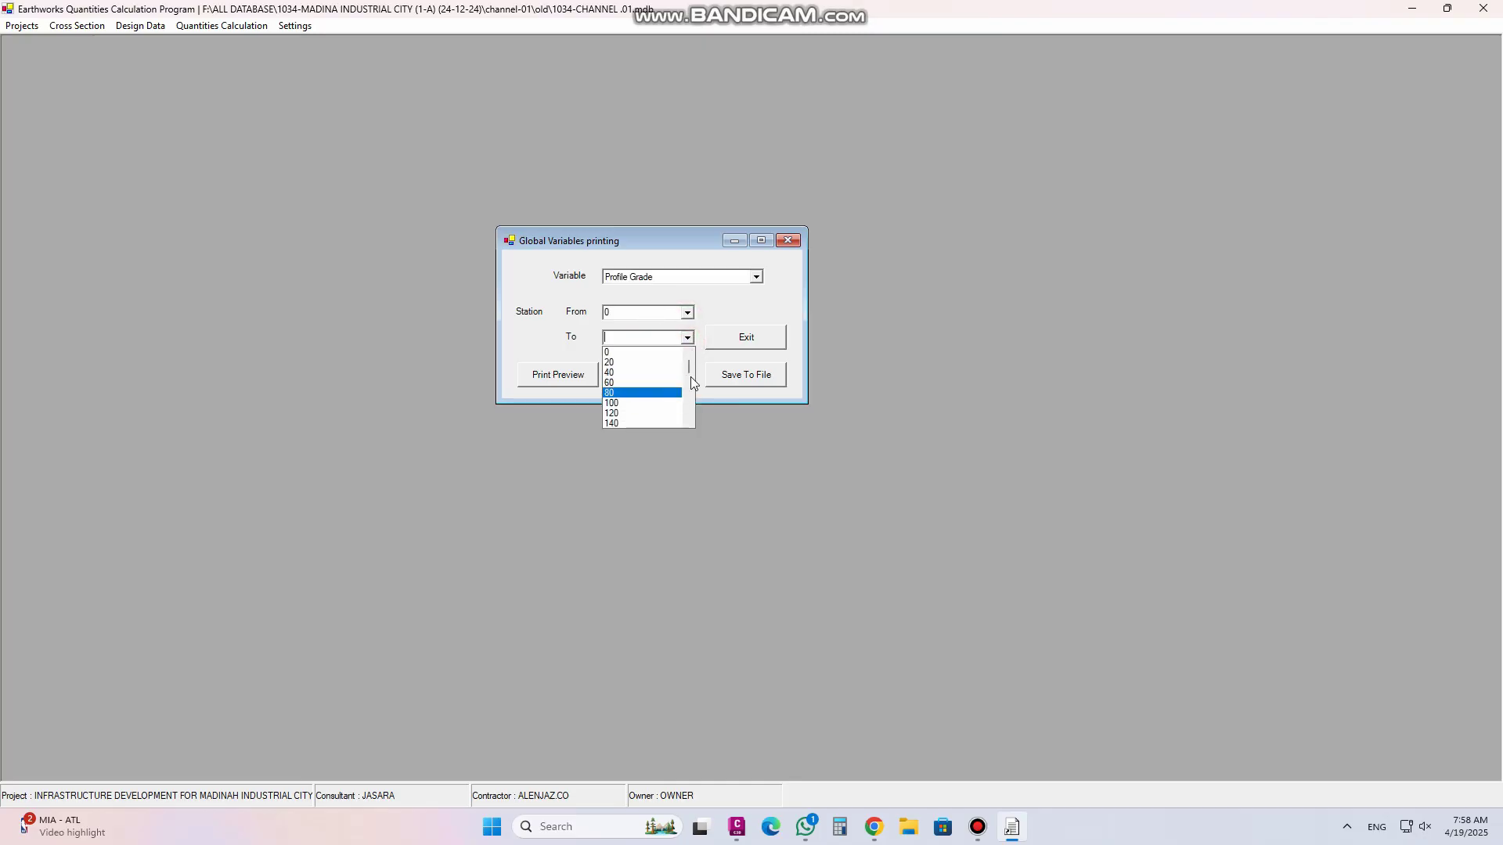
left_click_drag(690, 366, 701, 439)
left_click(637, 424)
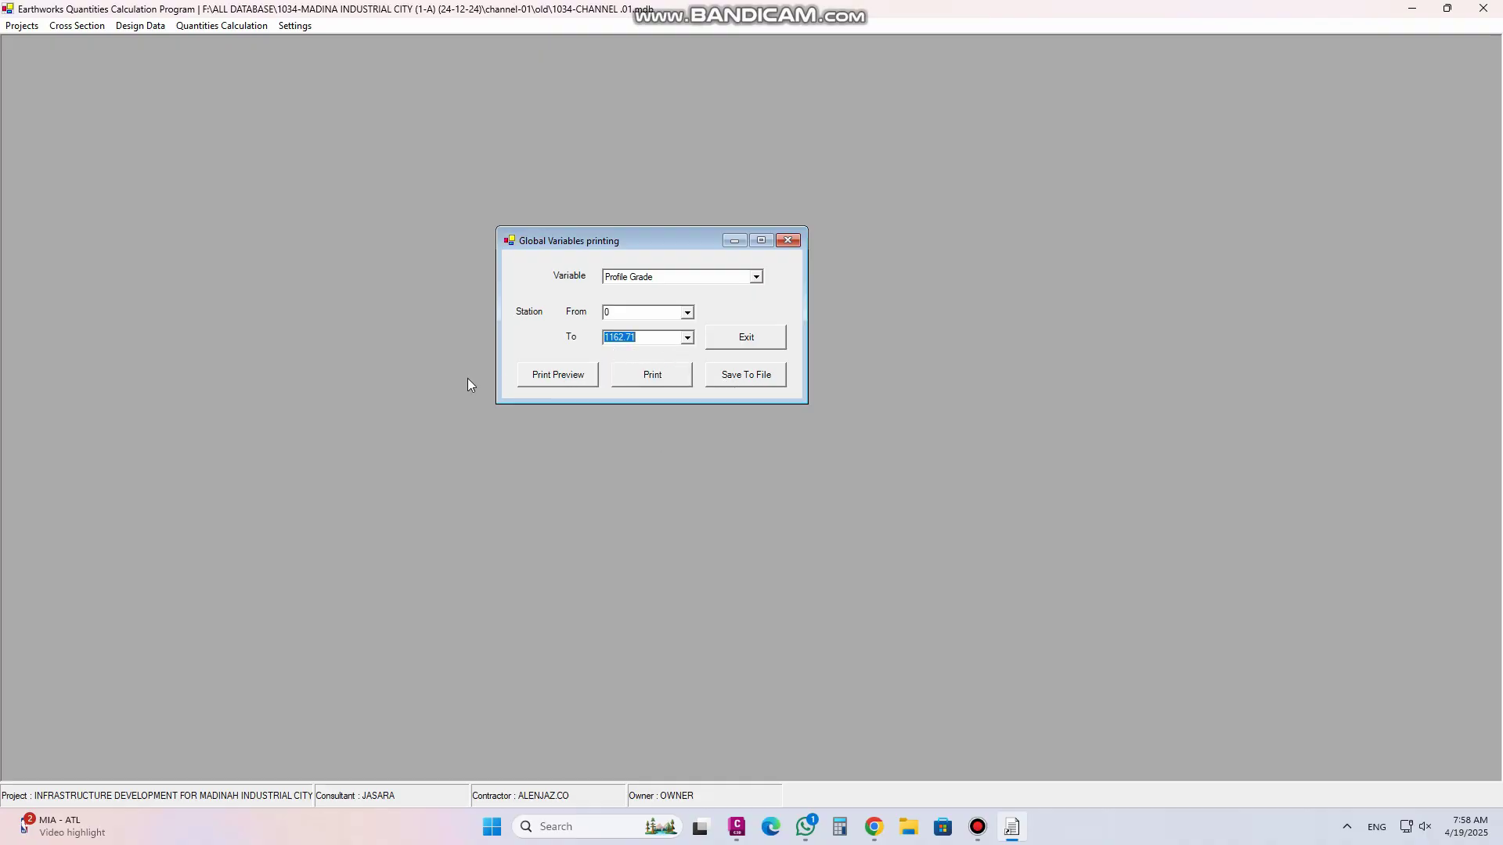
Preview the Profile Grade printout to review the stations and values, and close the preview
left_click(549, 375)
left_click(368, 109)
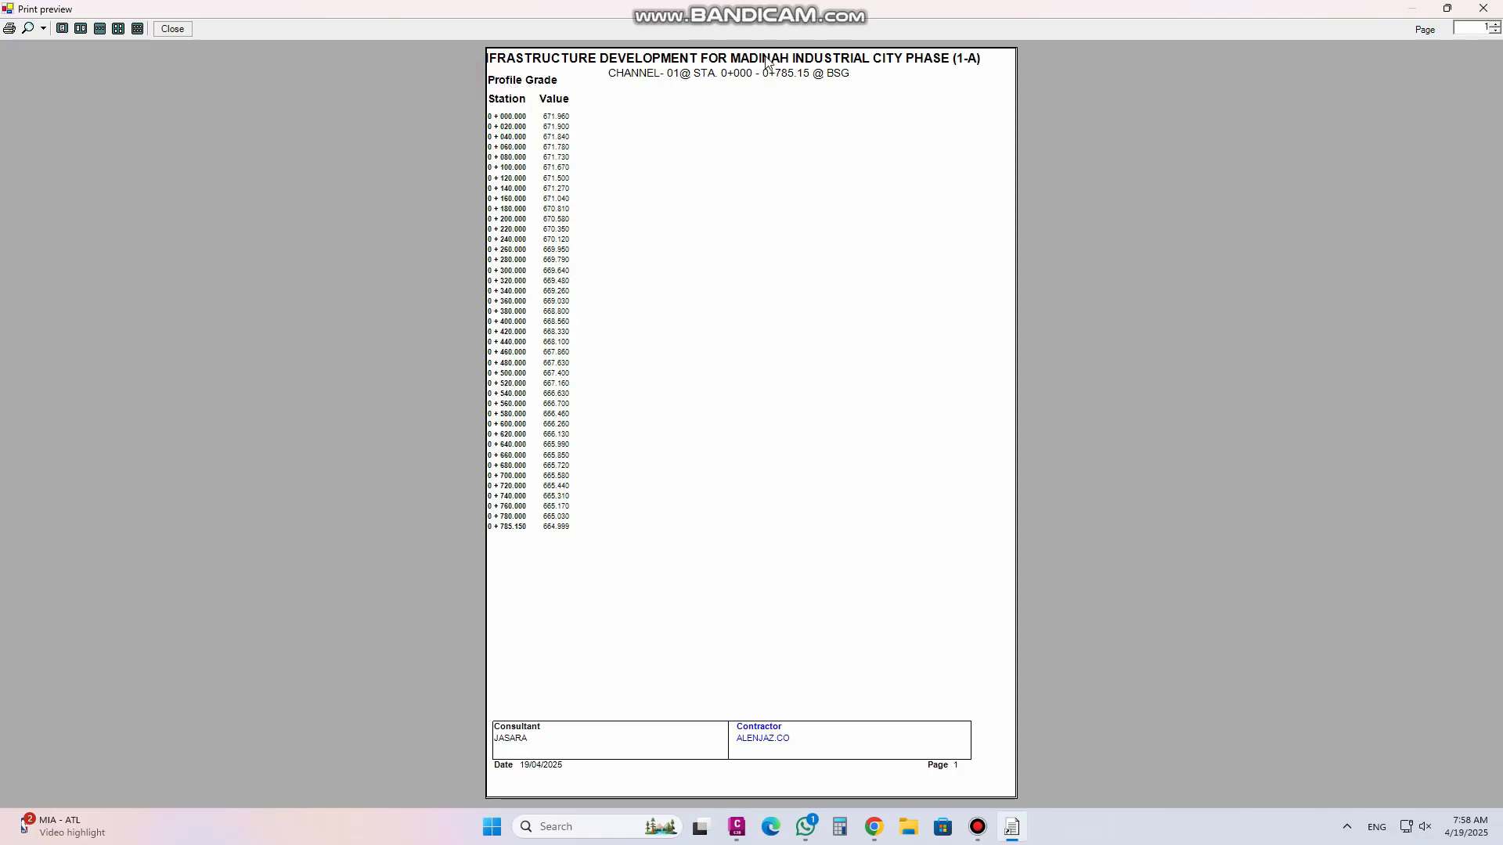
left_click(174, 29)
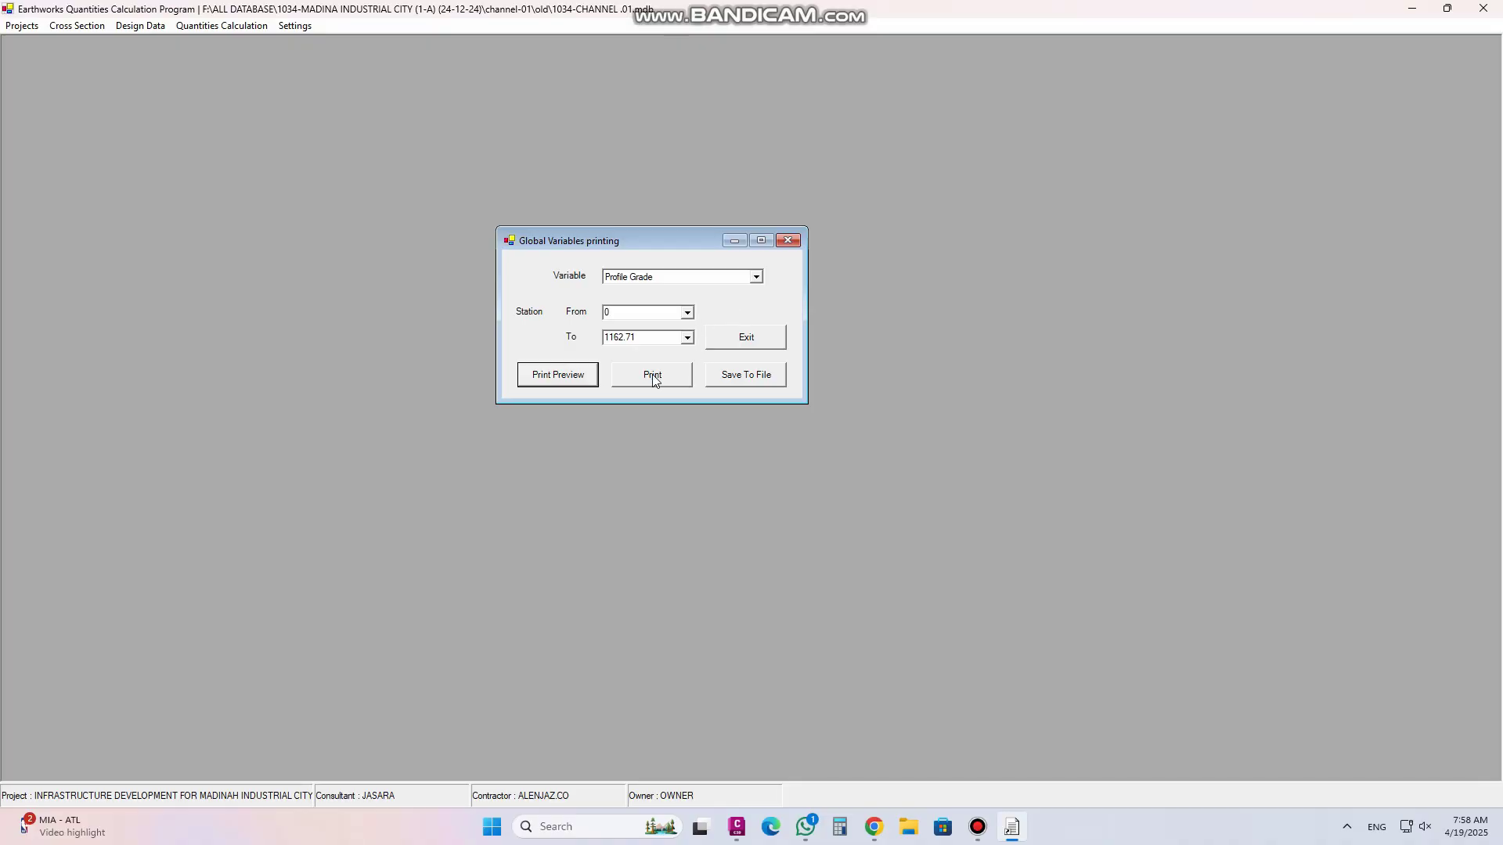
Start saving the Profile Grade values to a text document named pgl, cancel the save, and close the printing form
left_click(748, 377)
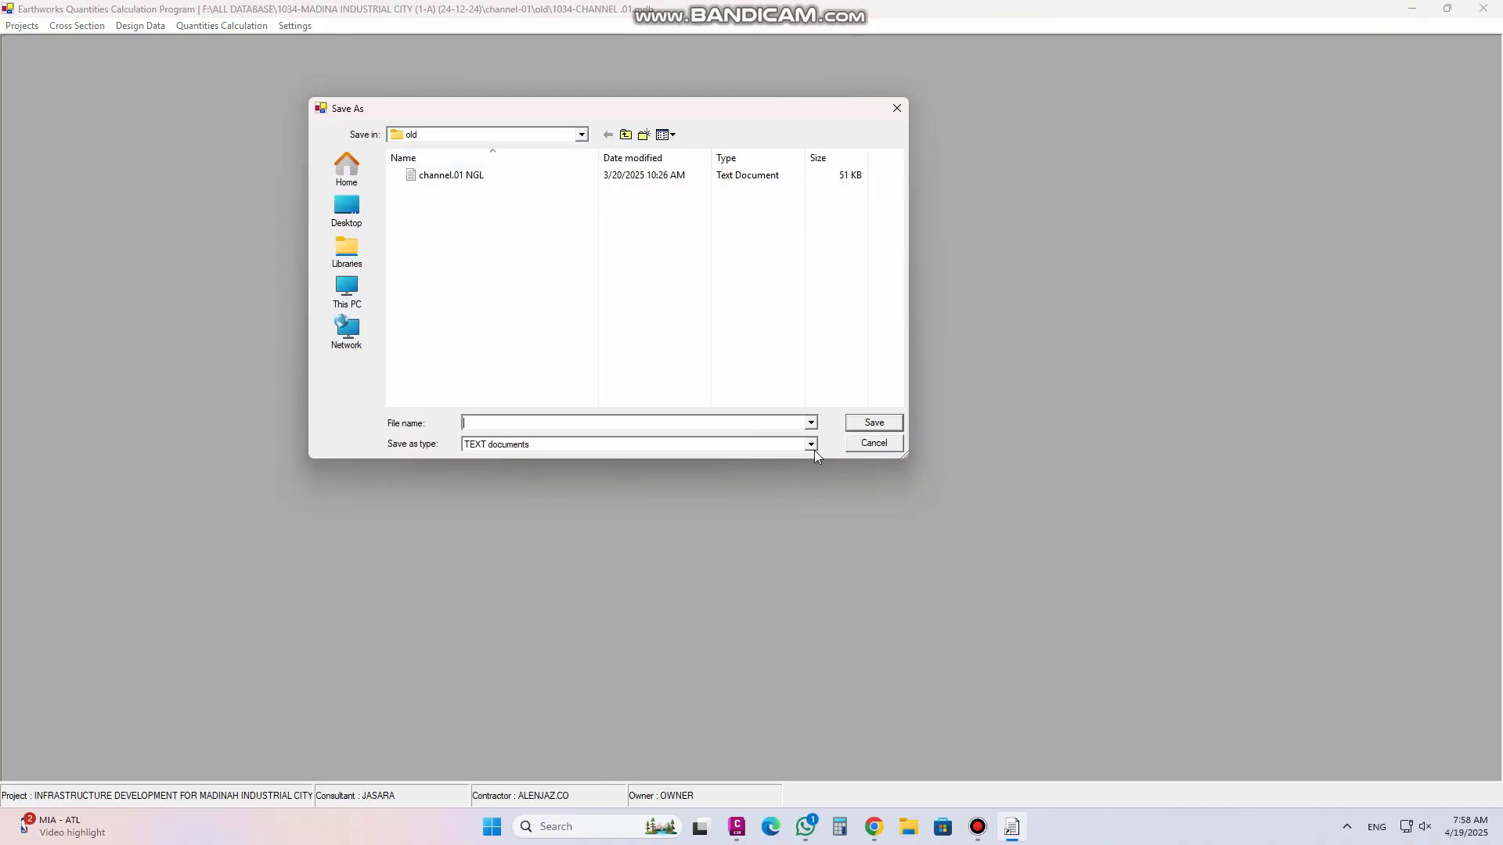
left_click(810, 445)
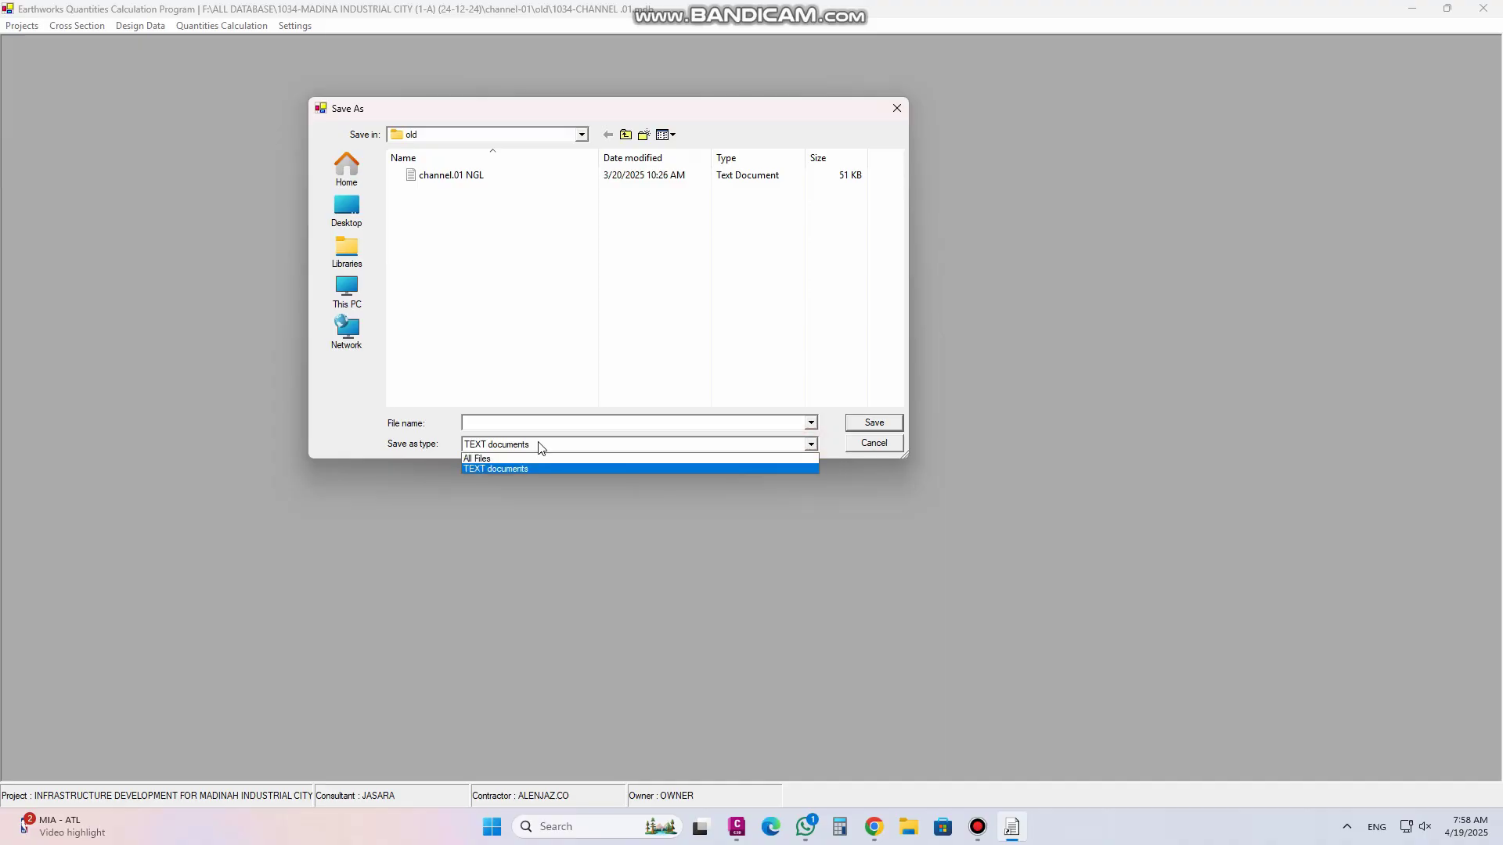
left_click(827, 423)
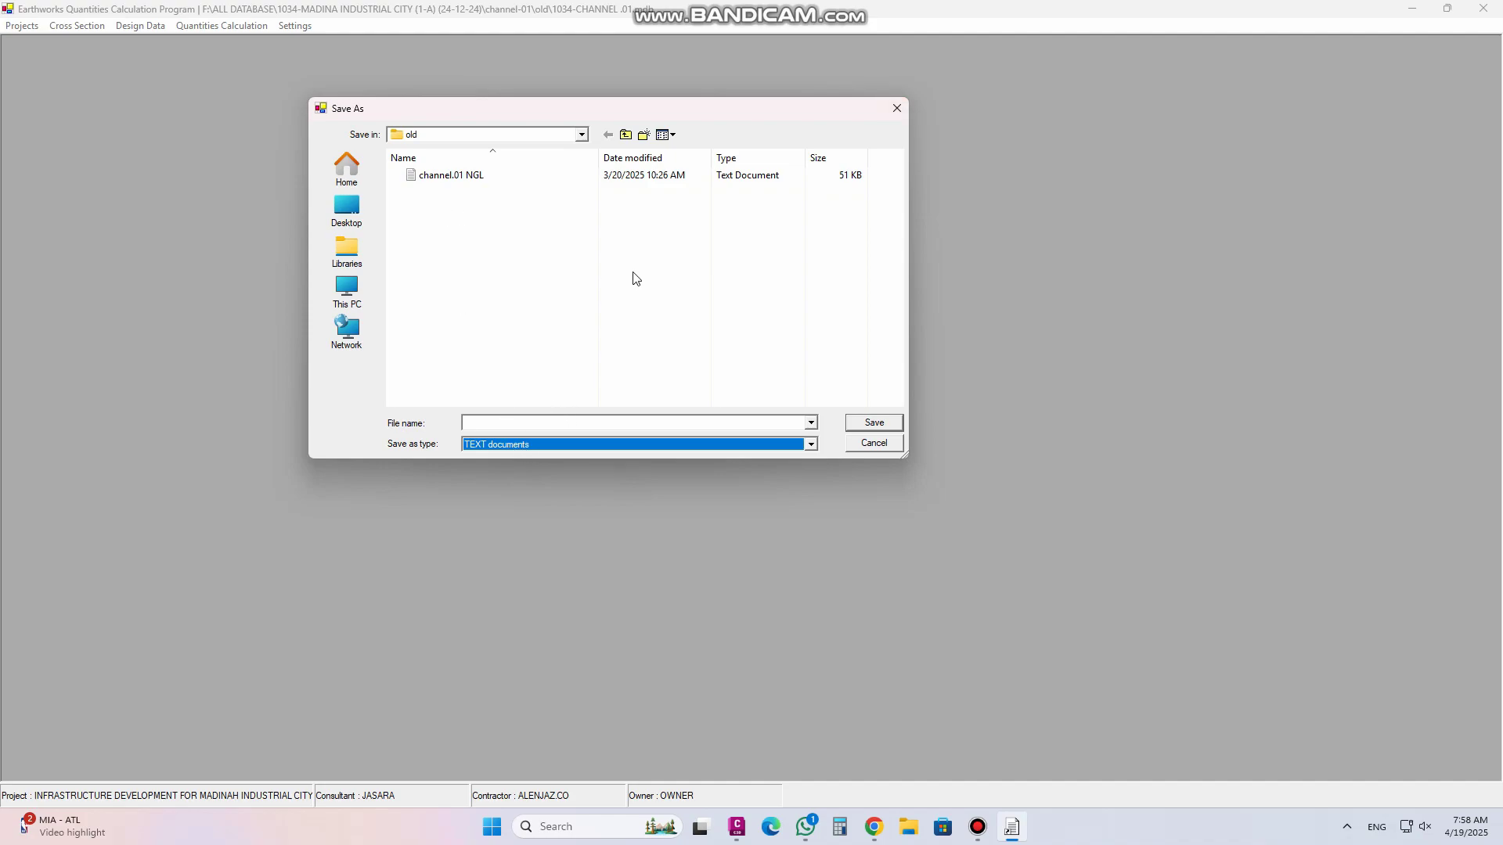
left_click(645, 424)
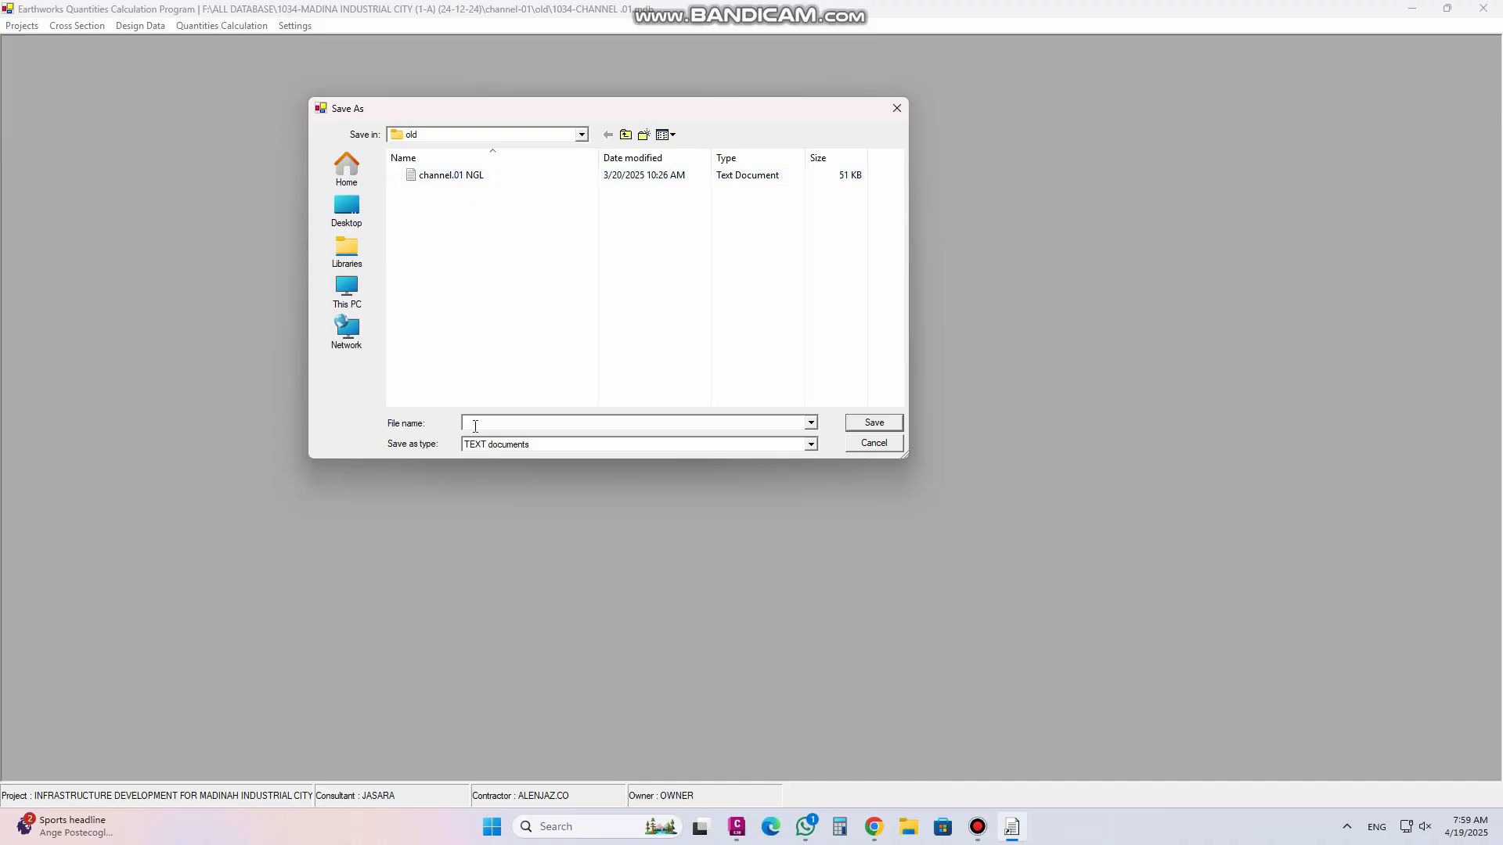
type("pgl")
left_click(872, 443)
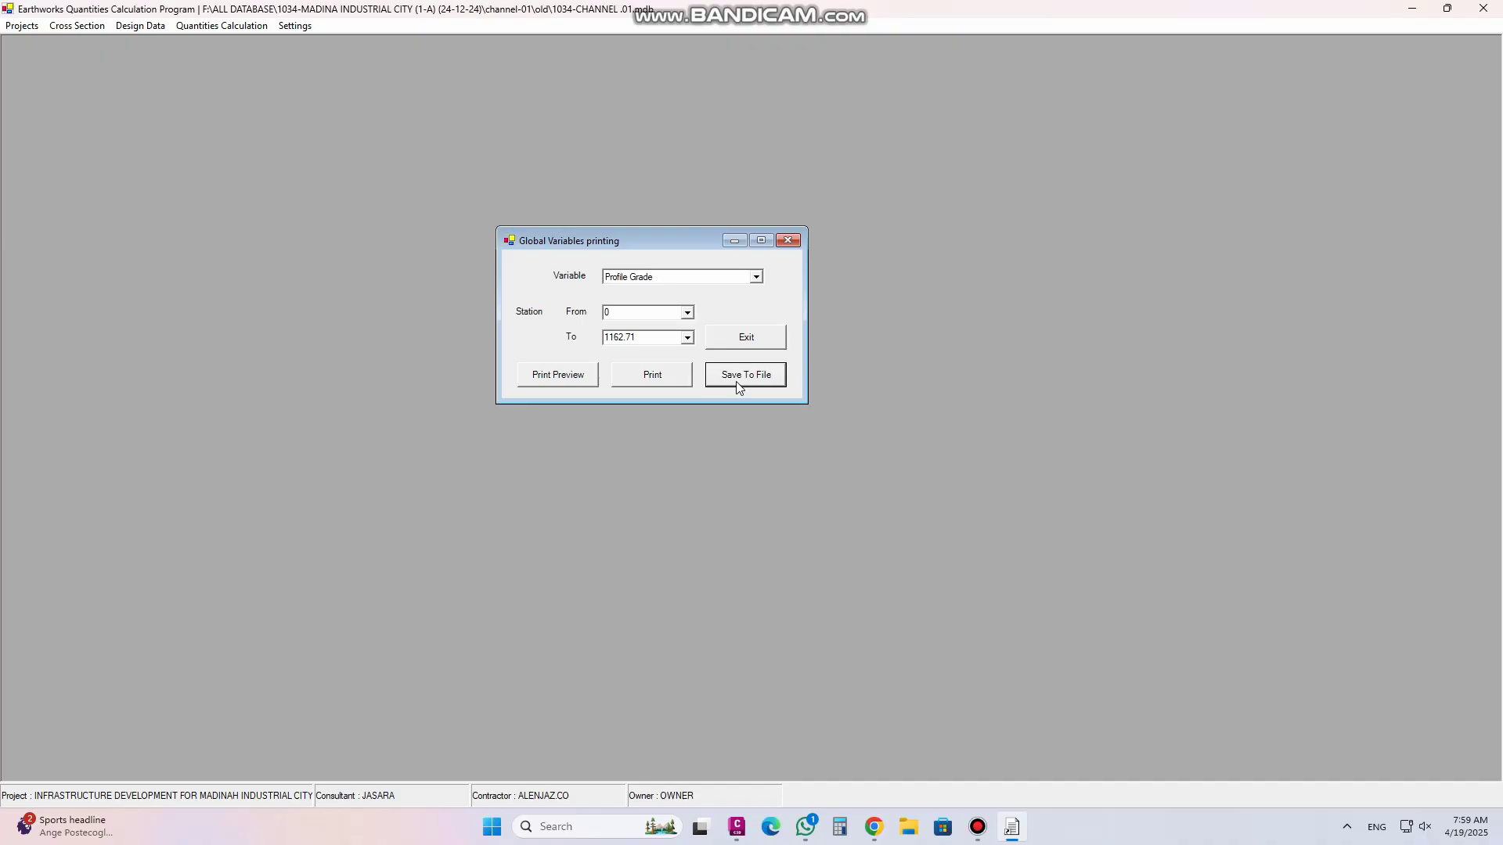
left_click(787, 241)
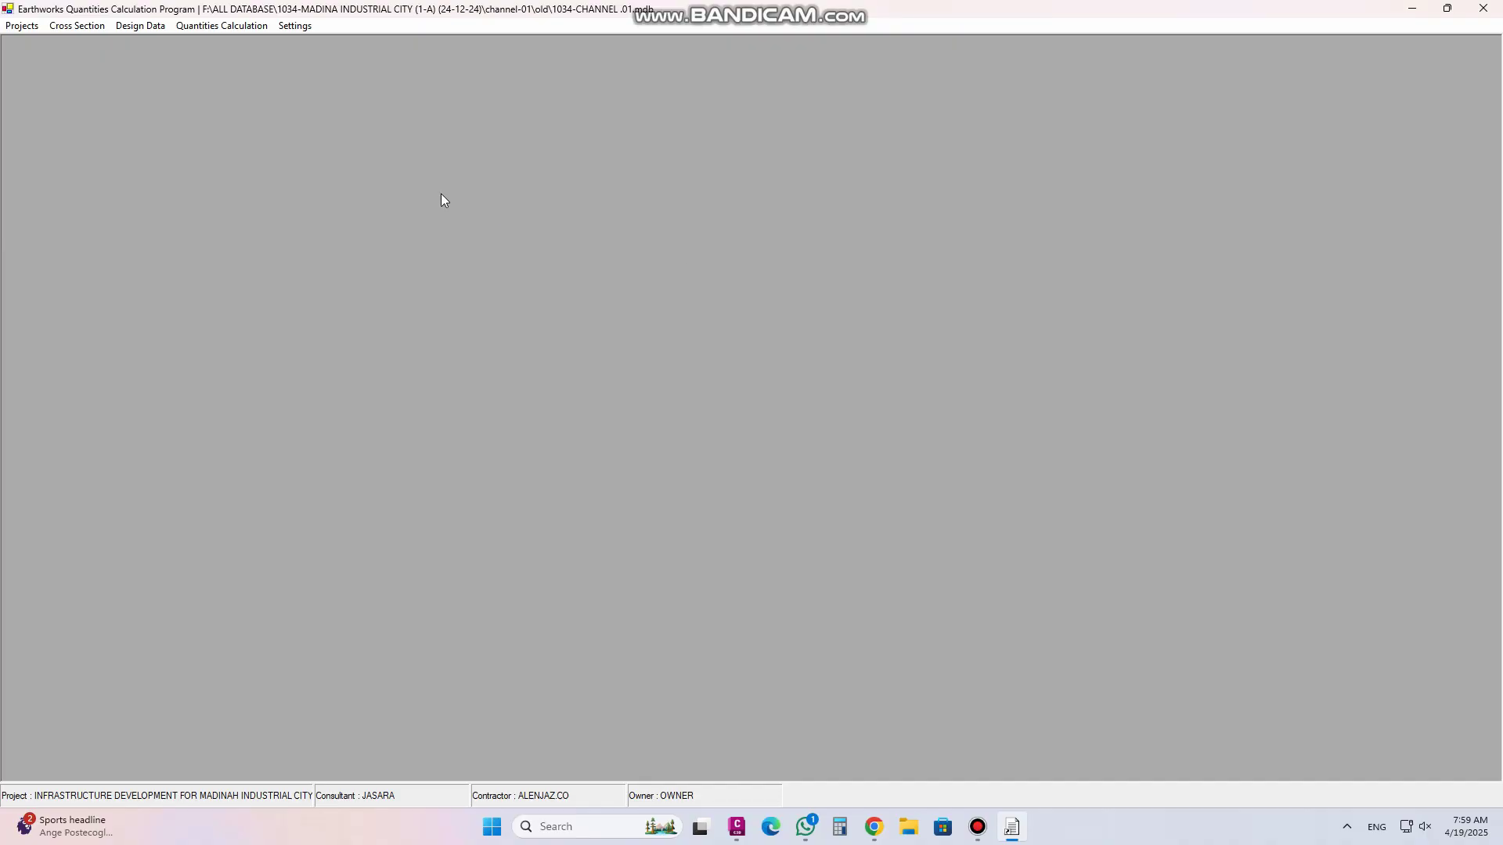
Open the file selection for importing PVI data and close it without importing anything
left_click(143, 27)
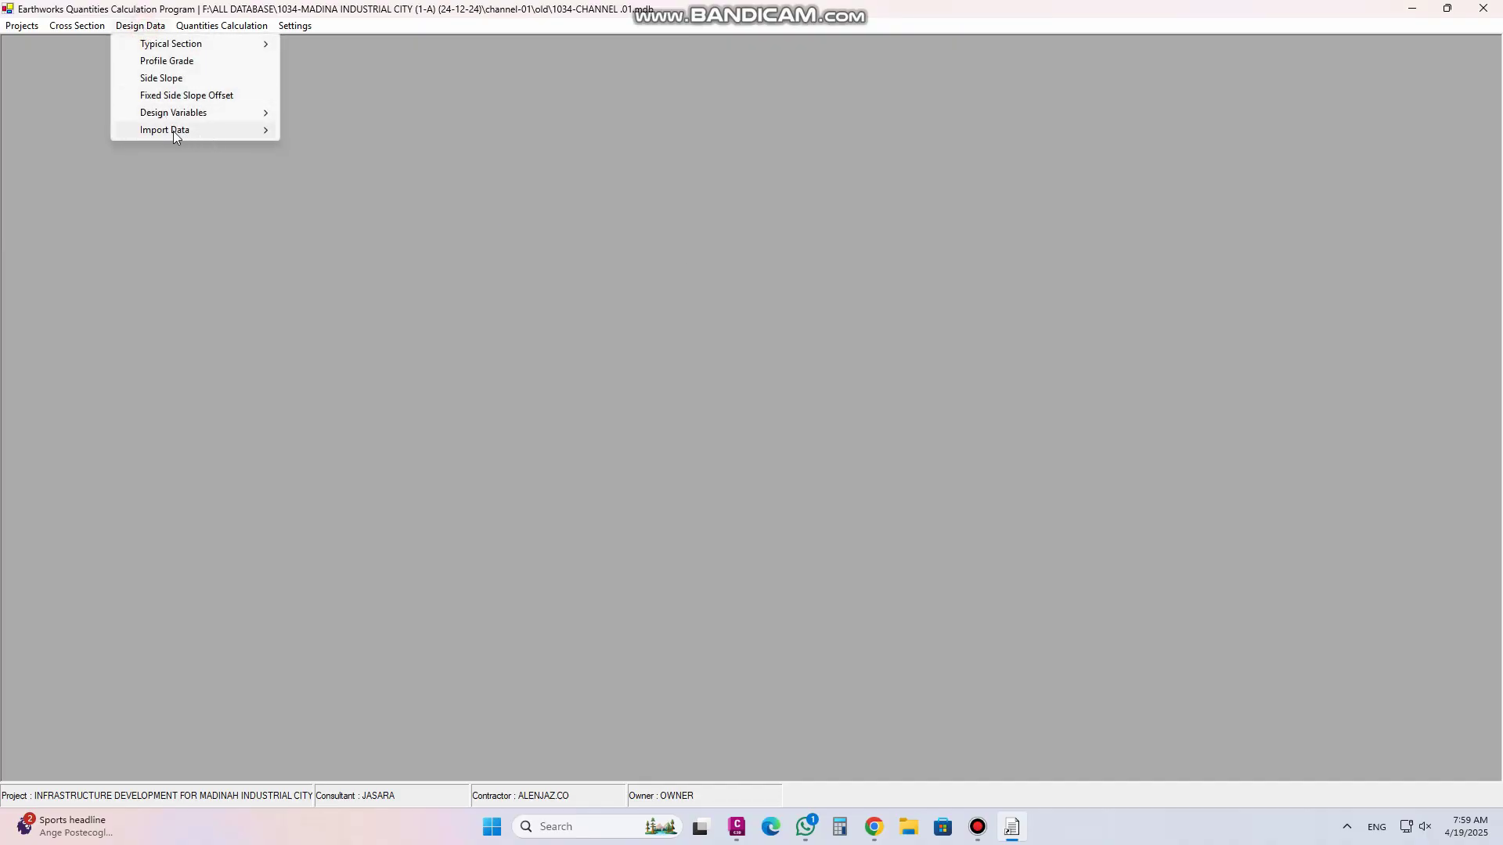
mouse_move(161, 133)
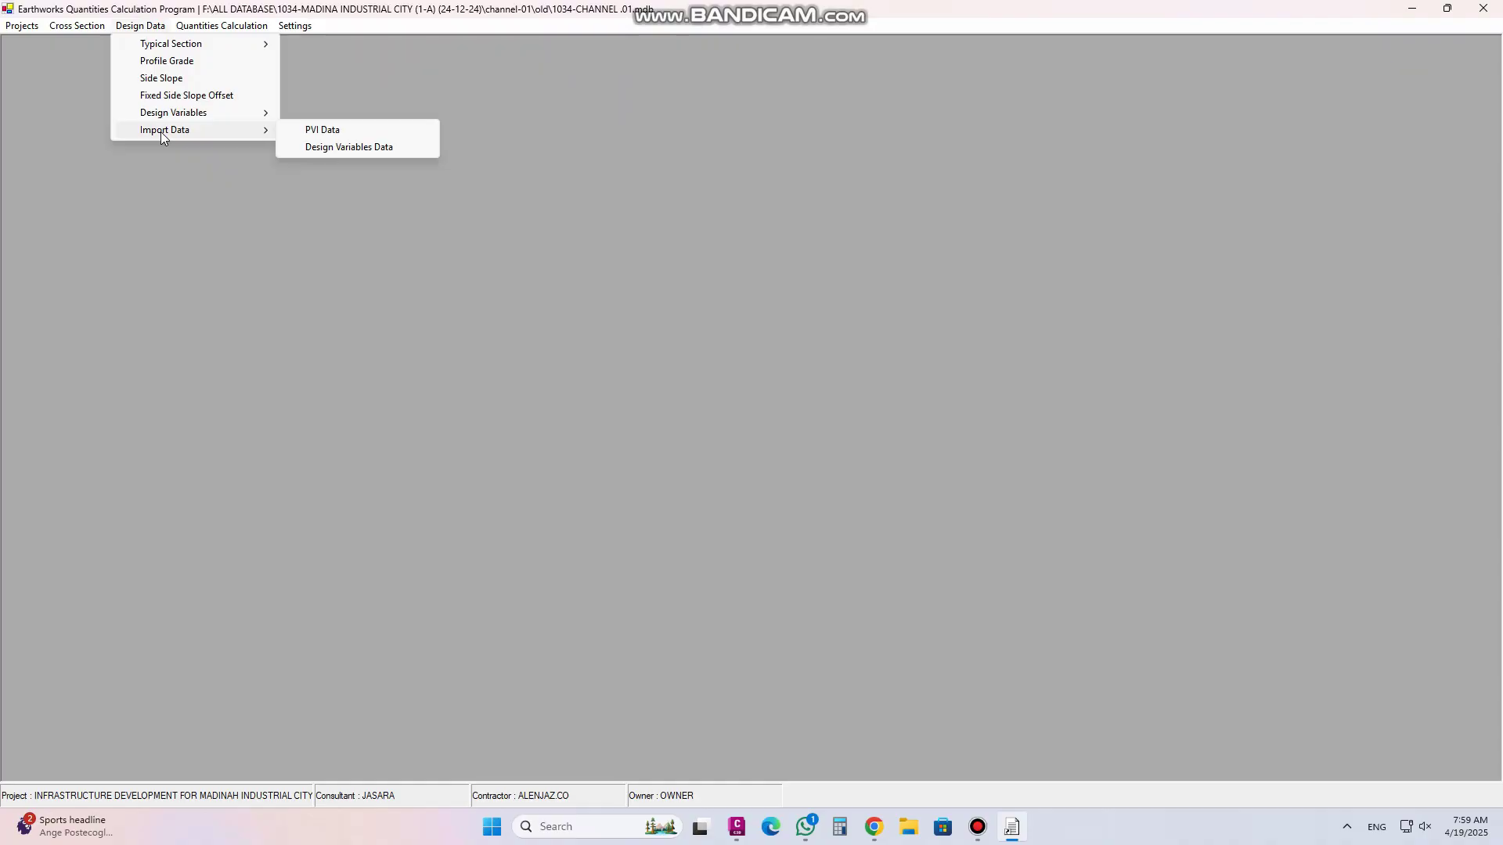
left_click(338, 130)
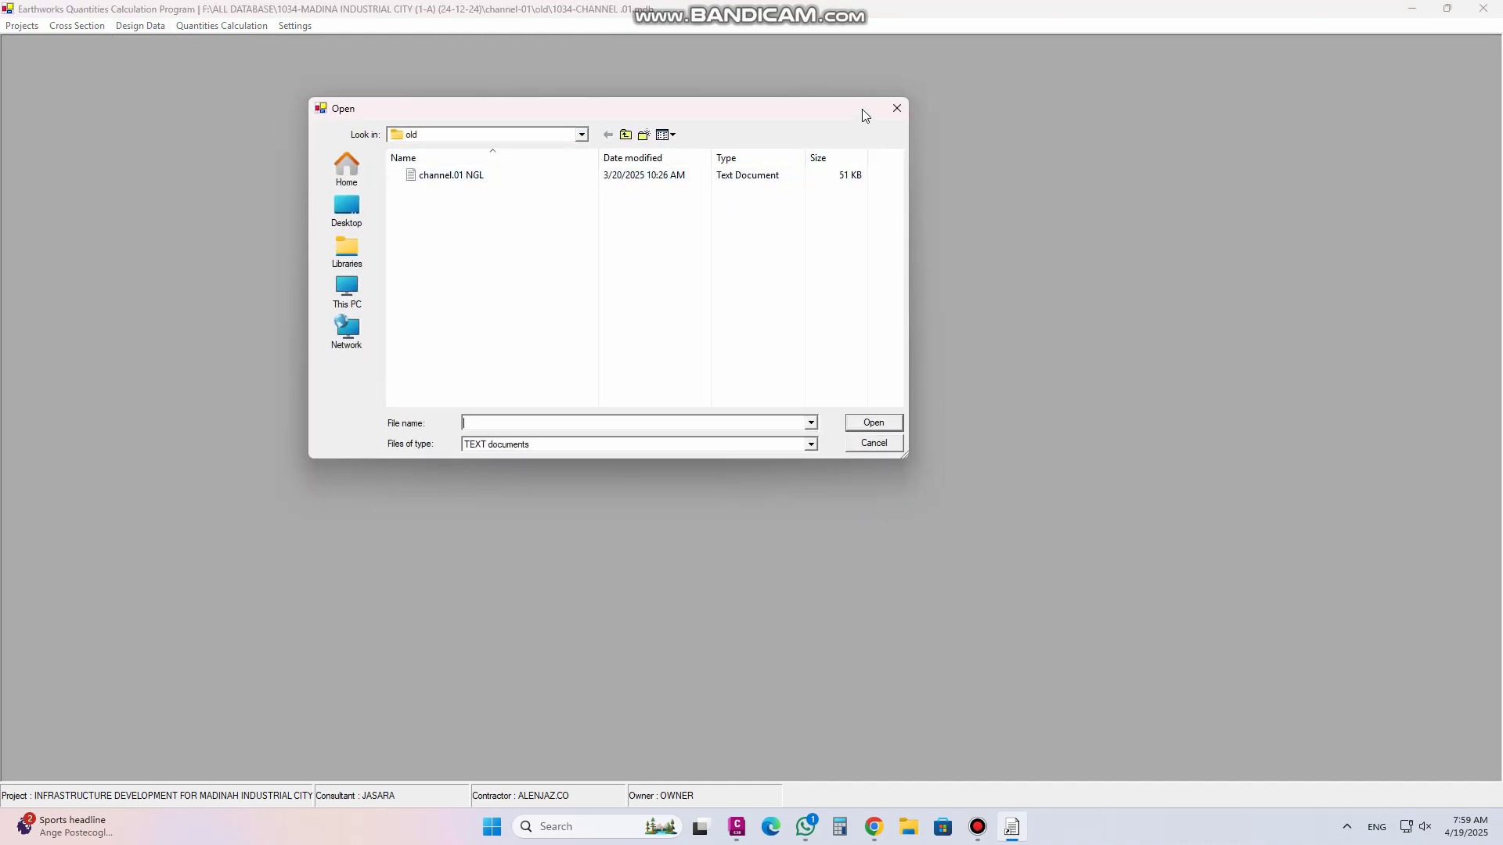
left_click(896, 110)
Open the Profile Grade PVI data form and reposition it to view the PVI Station, PVI Level and LVC columns
left_click(137, 25)
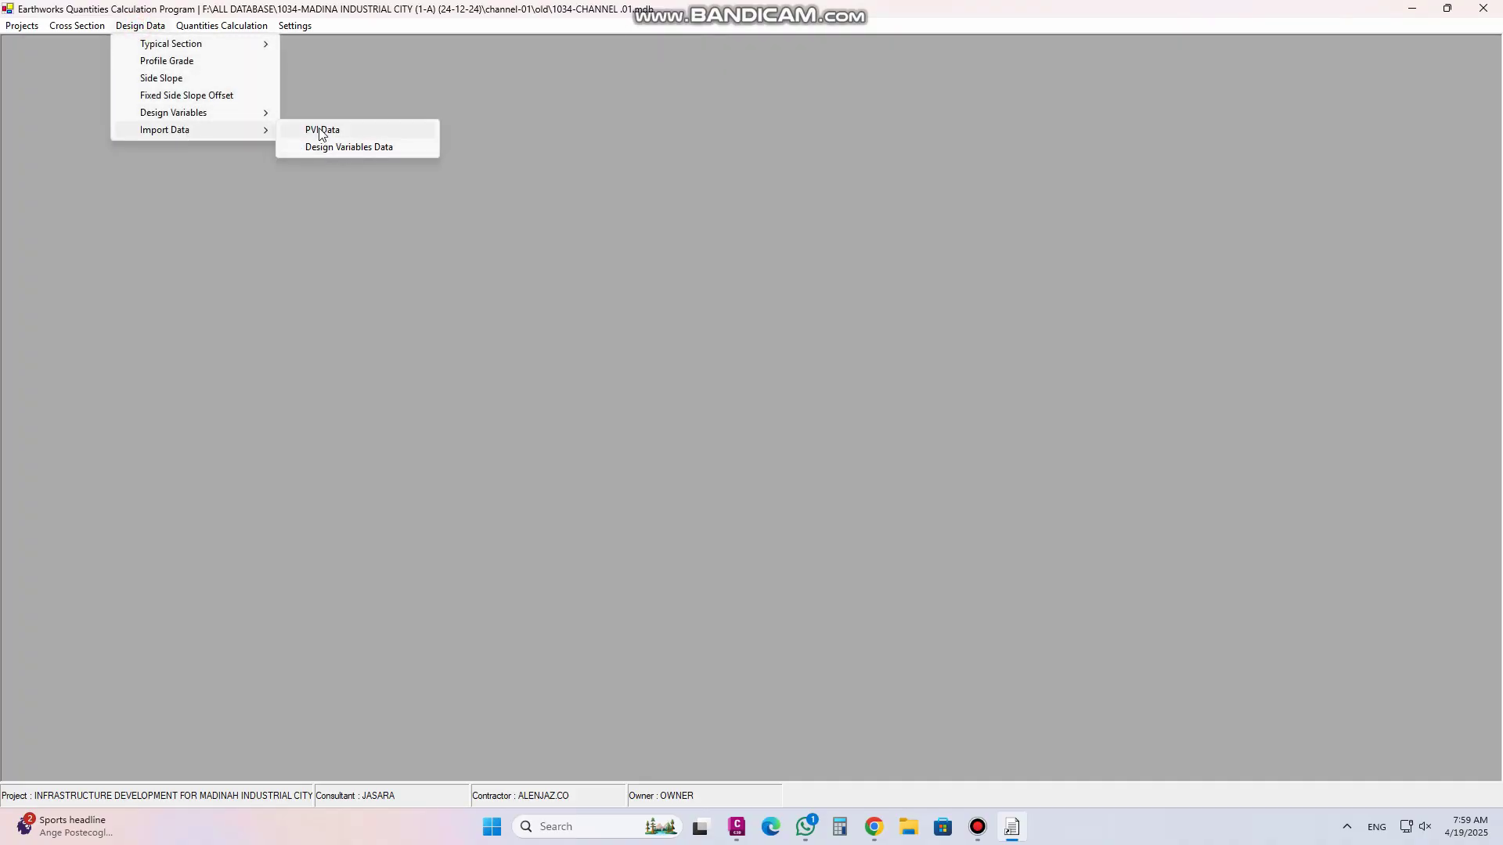
mouse_move(244, 119)
left_click(191, 63)
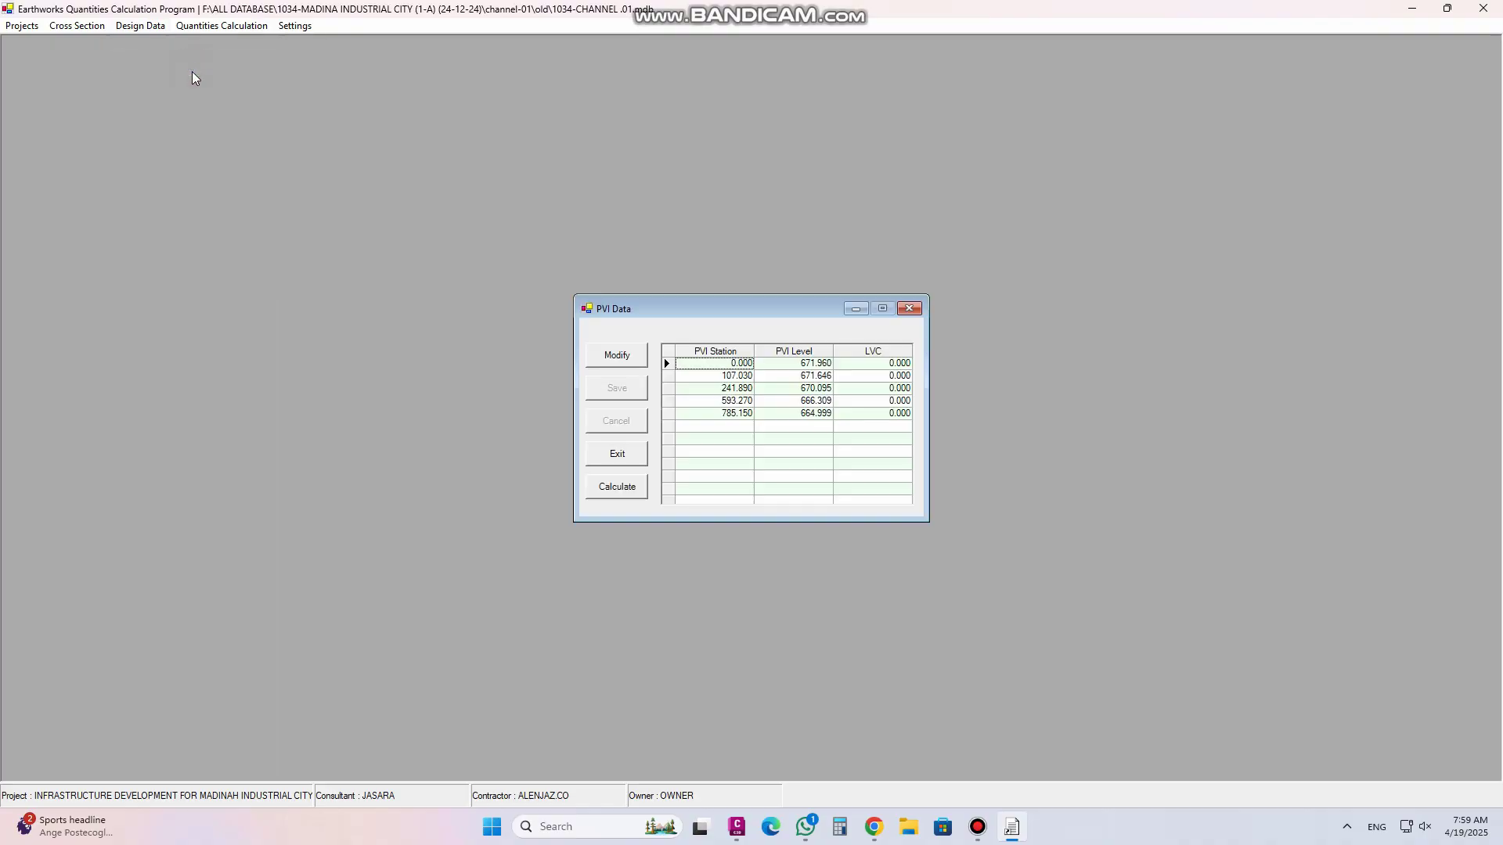
left_click_drag(700, 316, 527, 202)
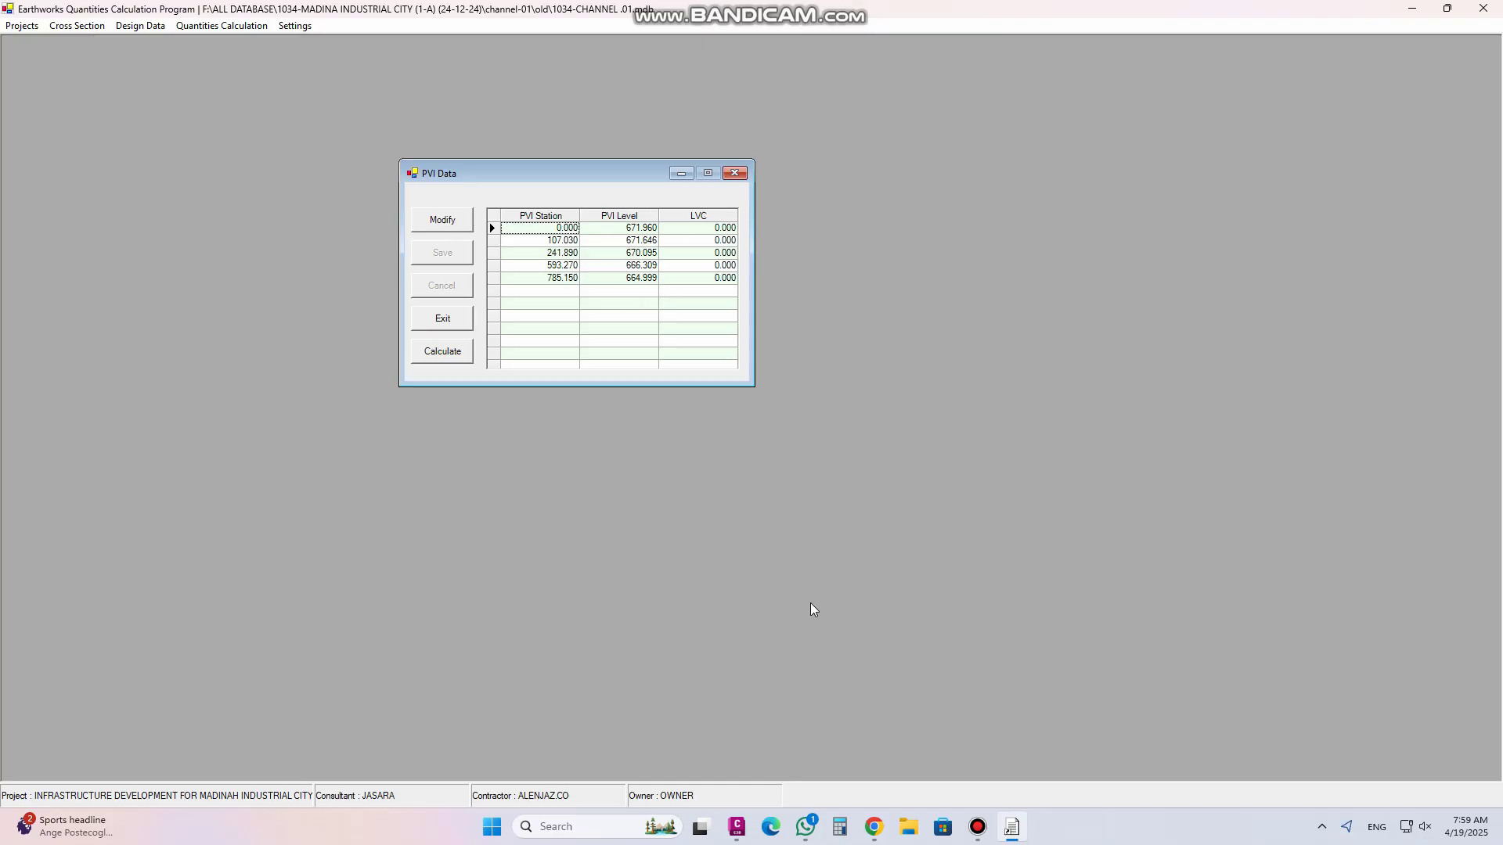
Switch to Civil 3D, start opening a drawing, and look through the ALL DATABASE and Desktop folders for a profile drawing
left_click(736, 826)
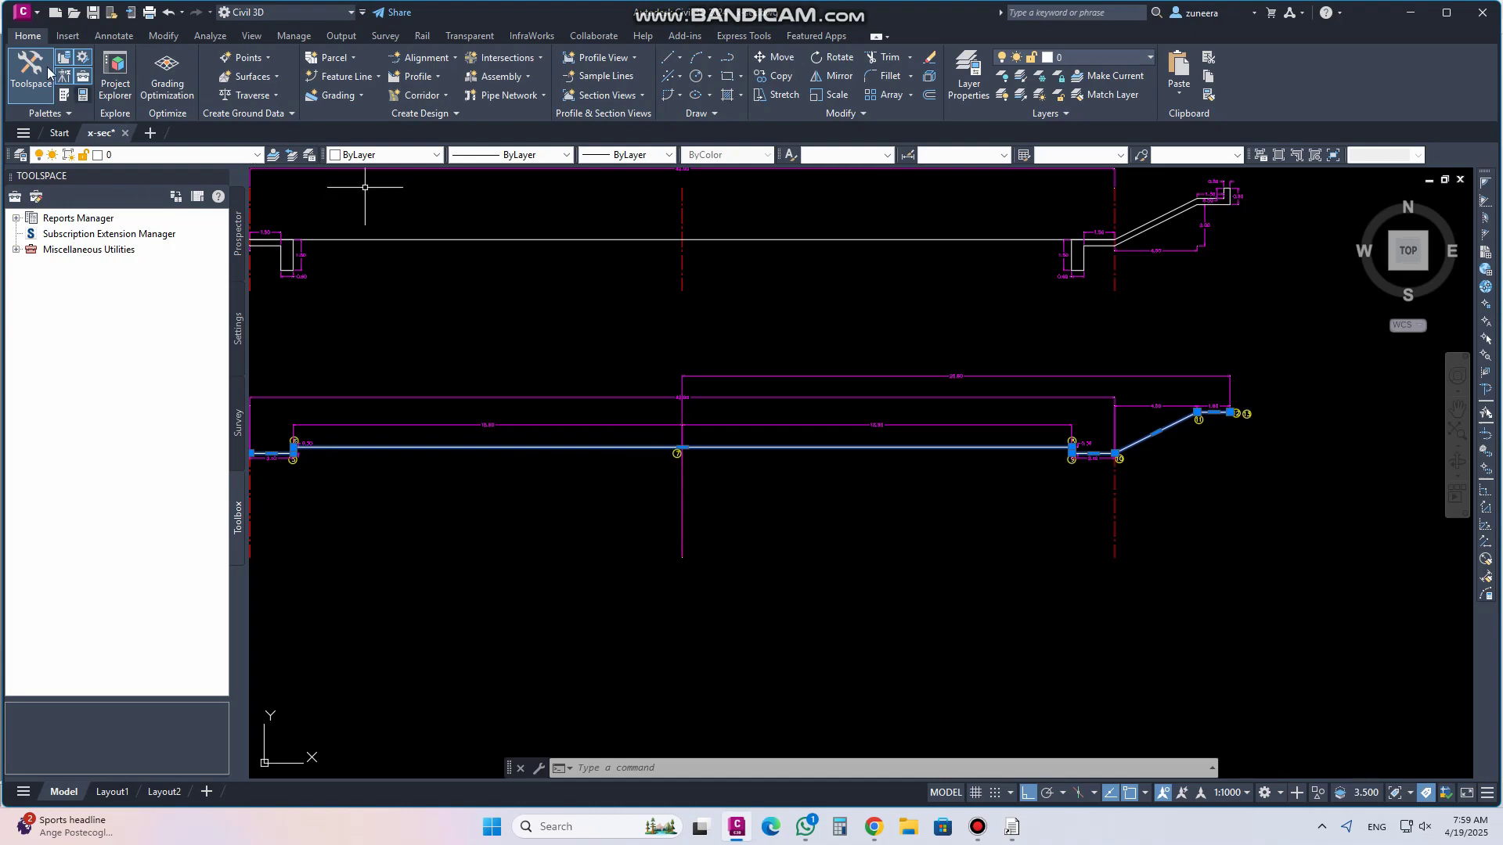
left_click(74, 12)
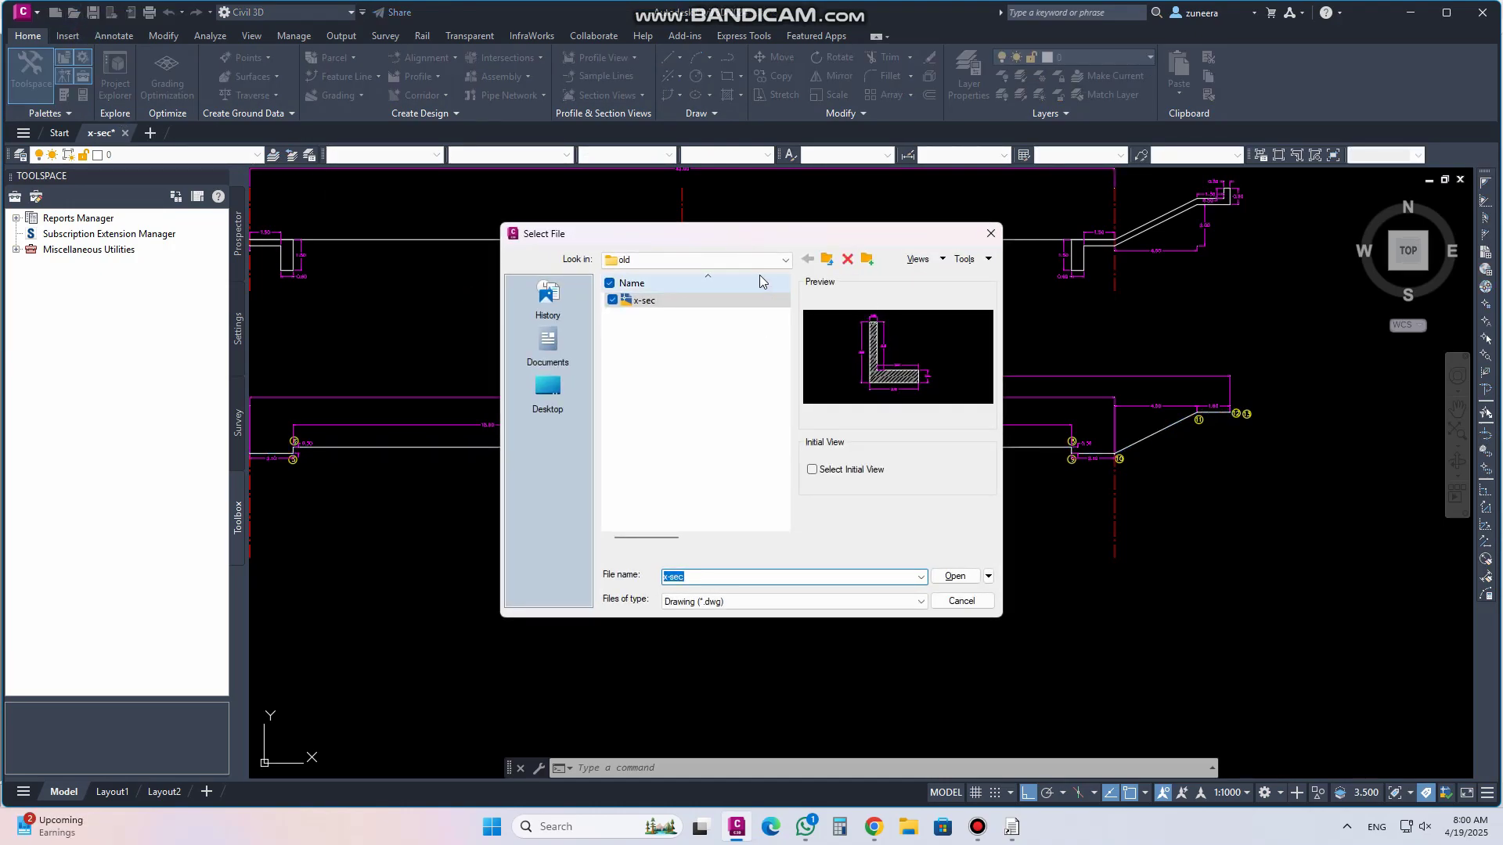
left_click(827, 259)
left_click(827, 259)
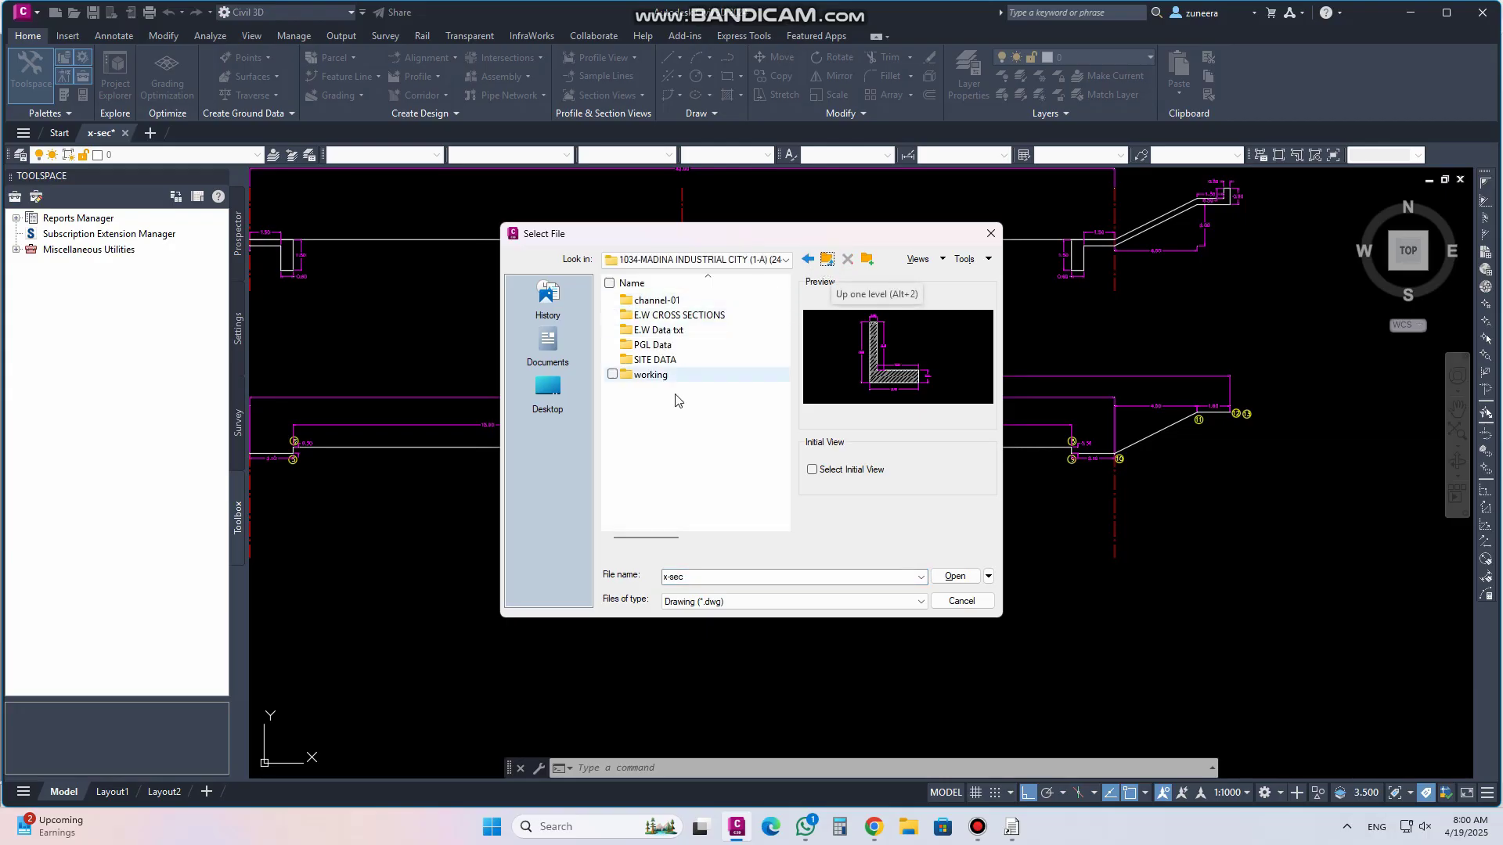
left_click(827, 259)
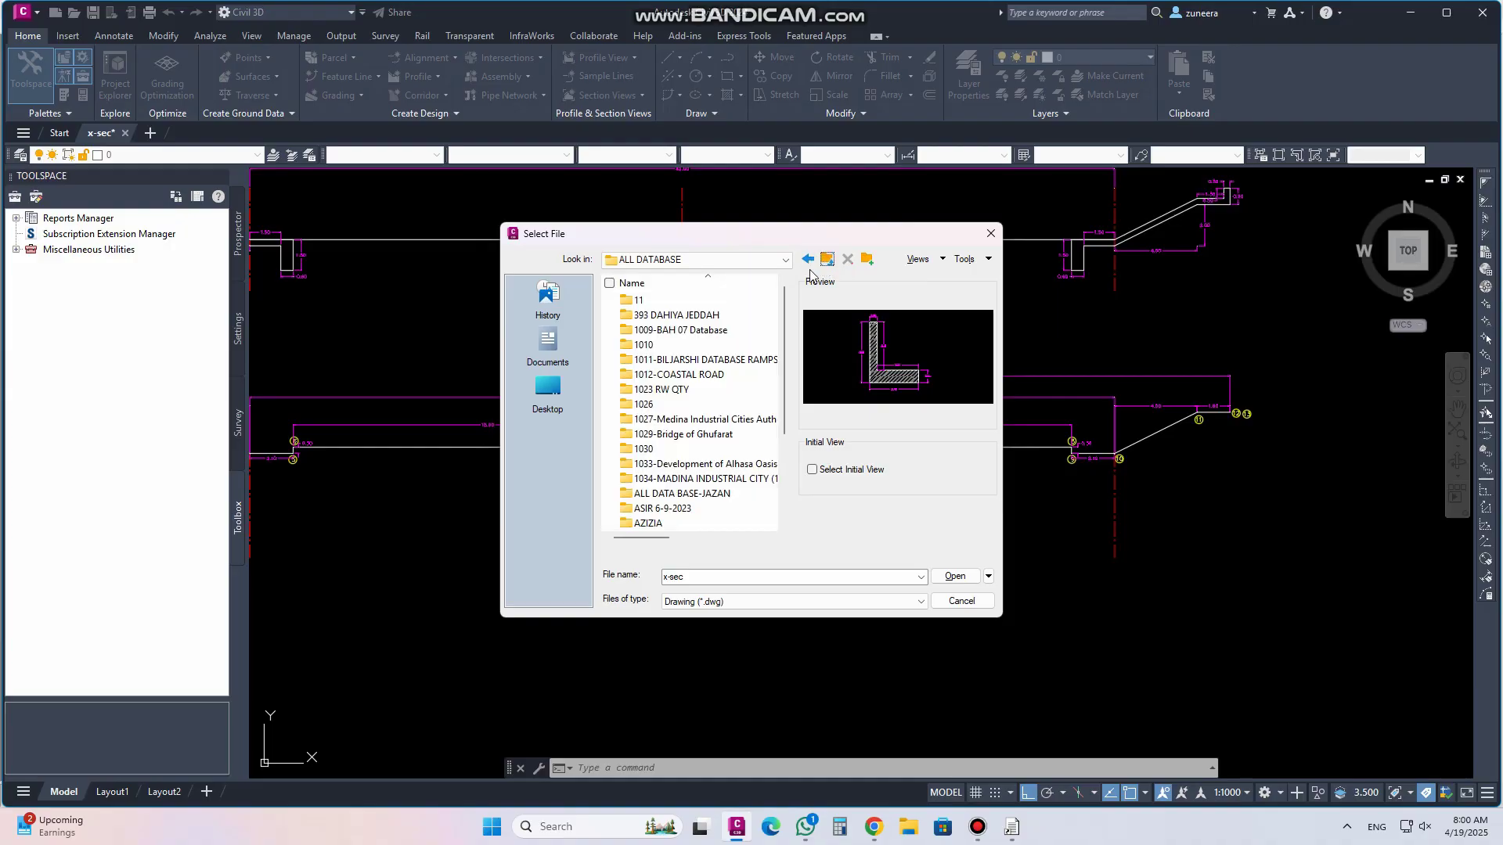
left_click(689, 260)
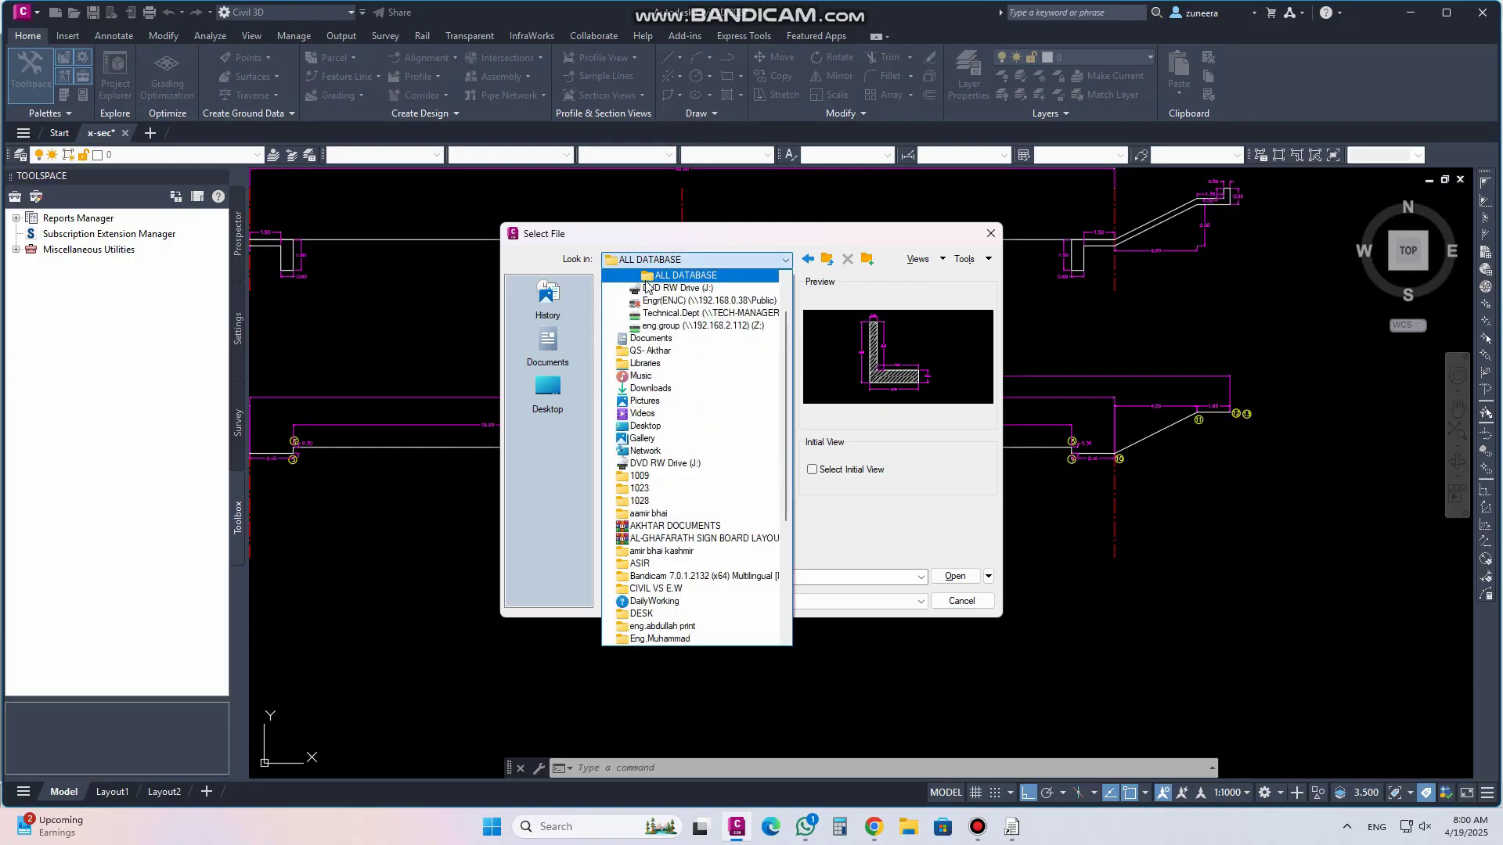
scroll(674, 431, "up", 2)
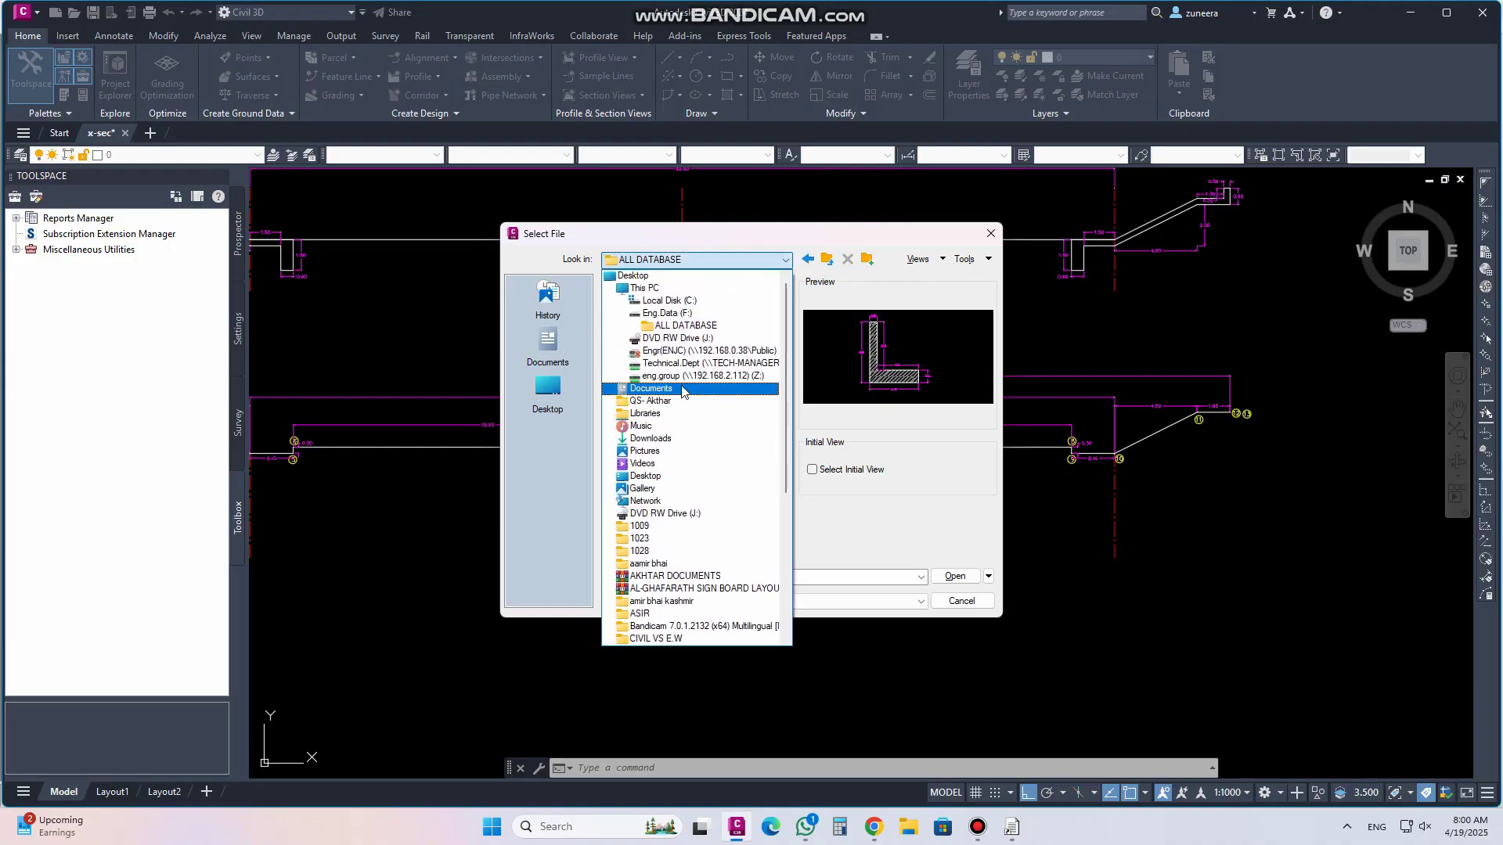
scroll(685, 398, "down", 7)
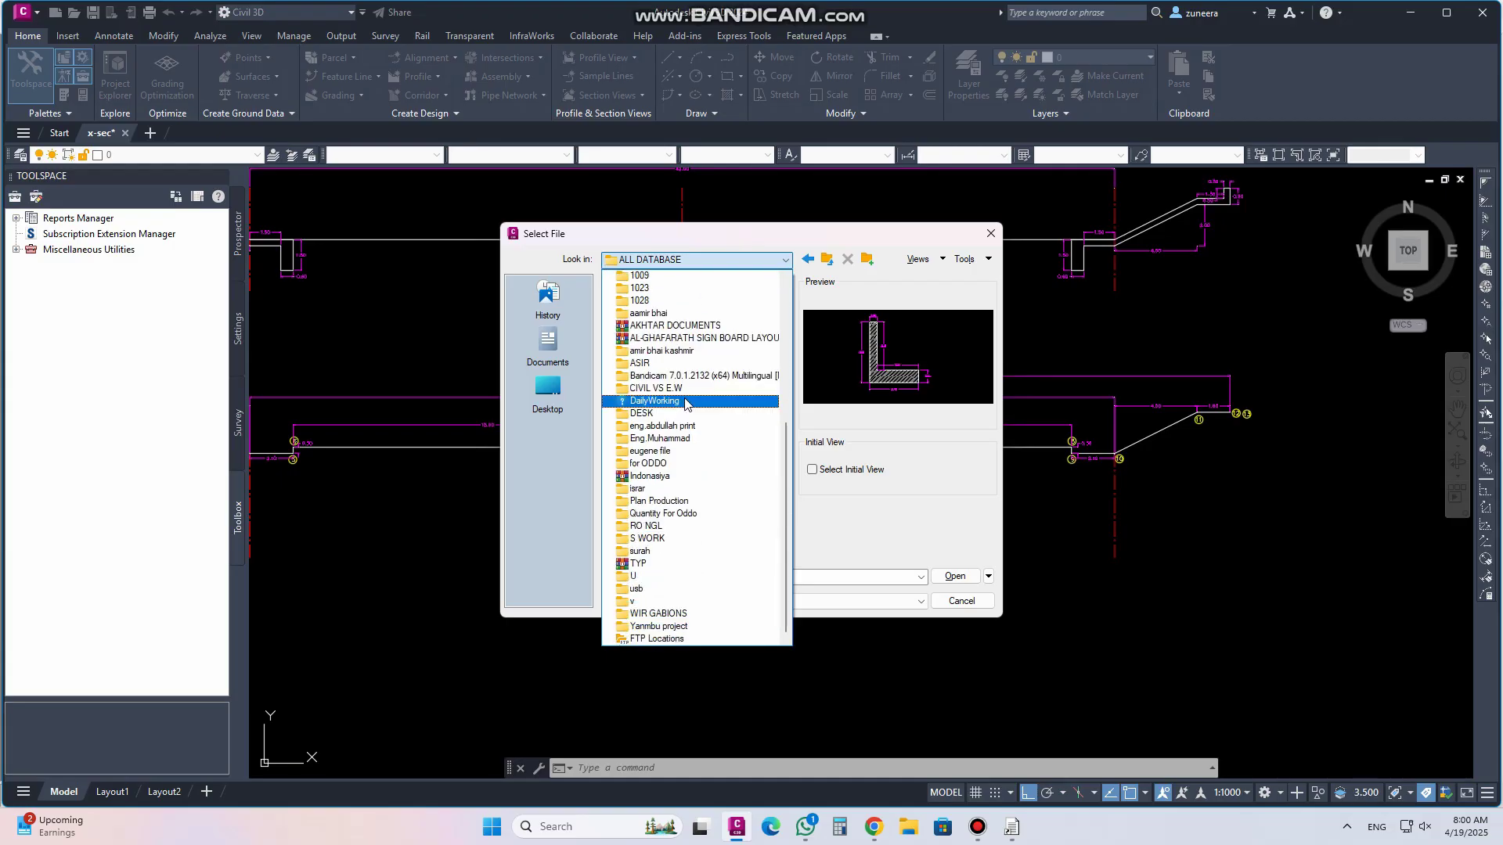
left_click(551, 389)
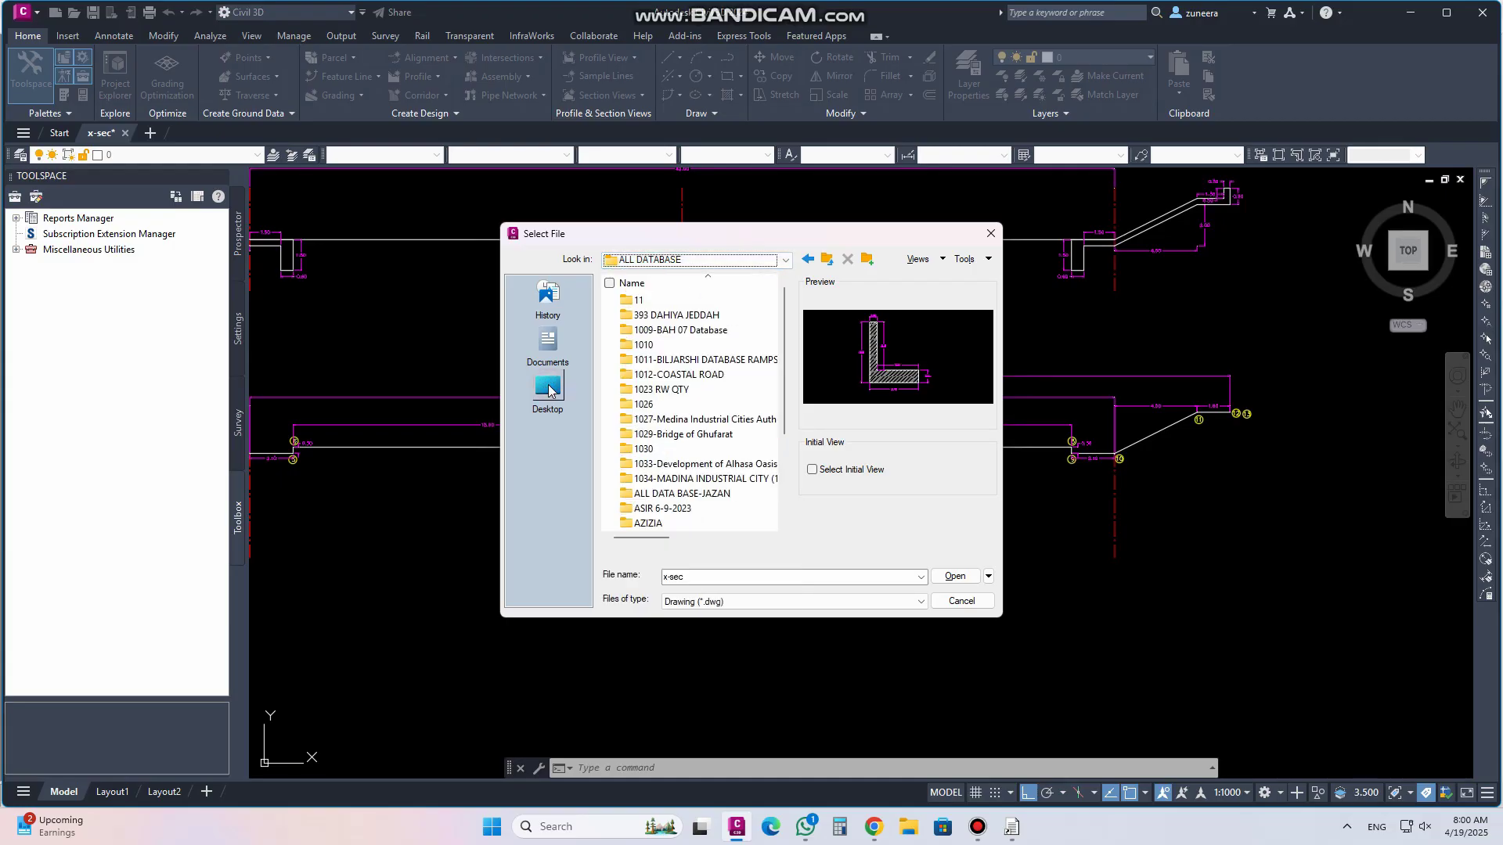
left_click(548, 387)
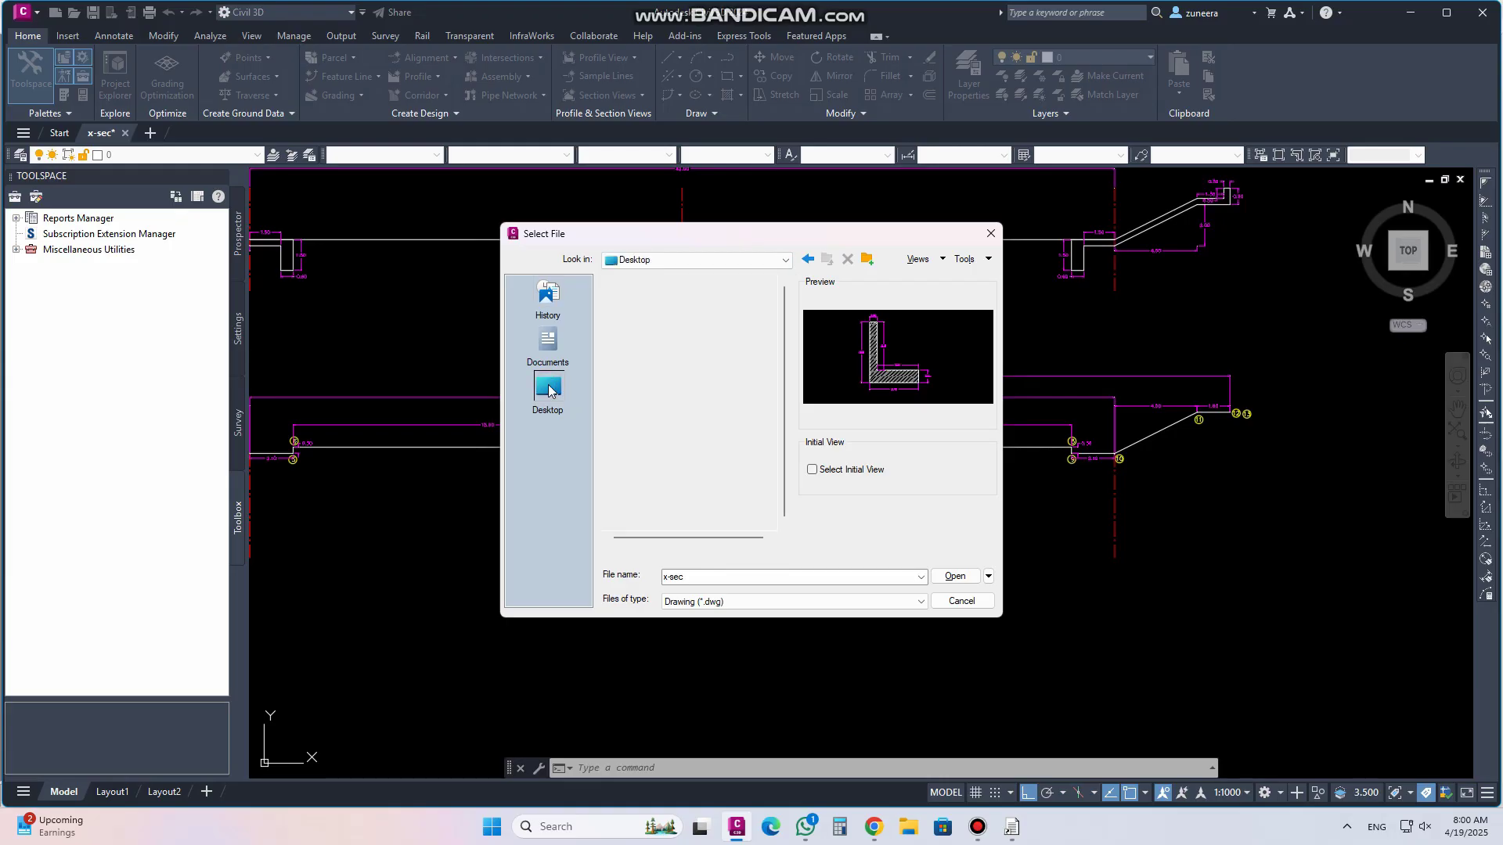
scroll(660, 393, "down", 10)
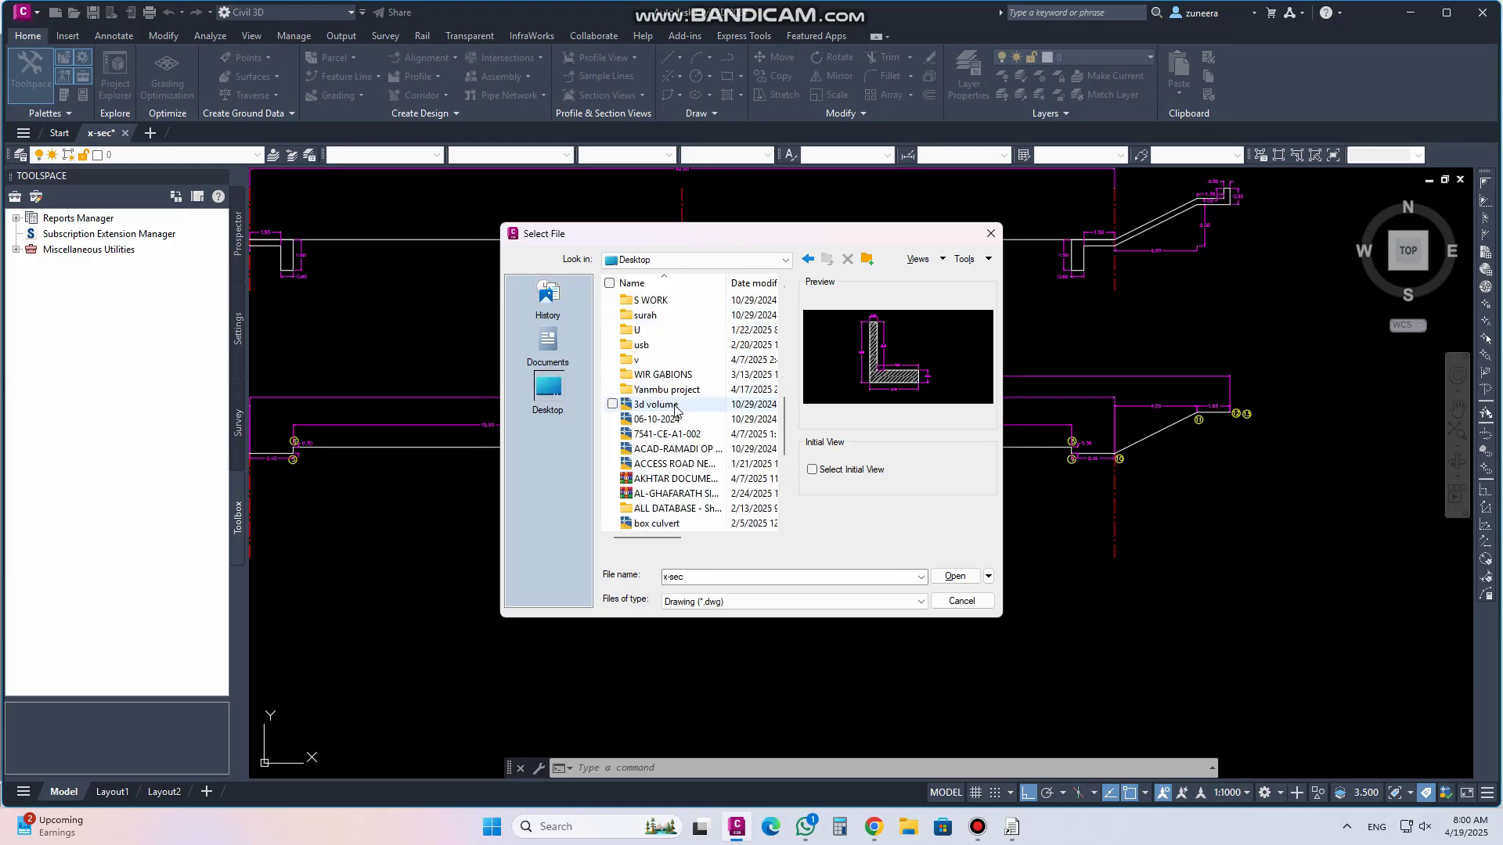
scroll(677, 411, "up", 8)
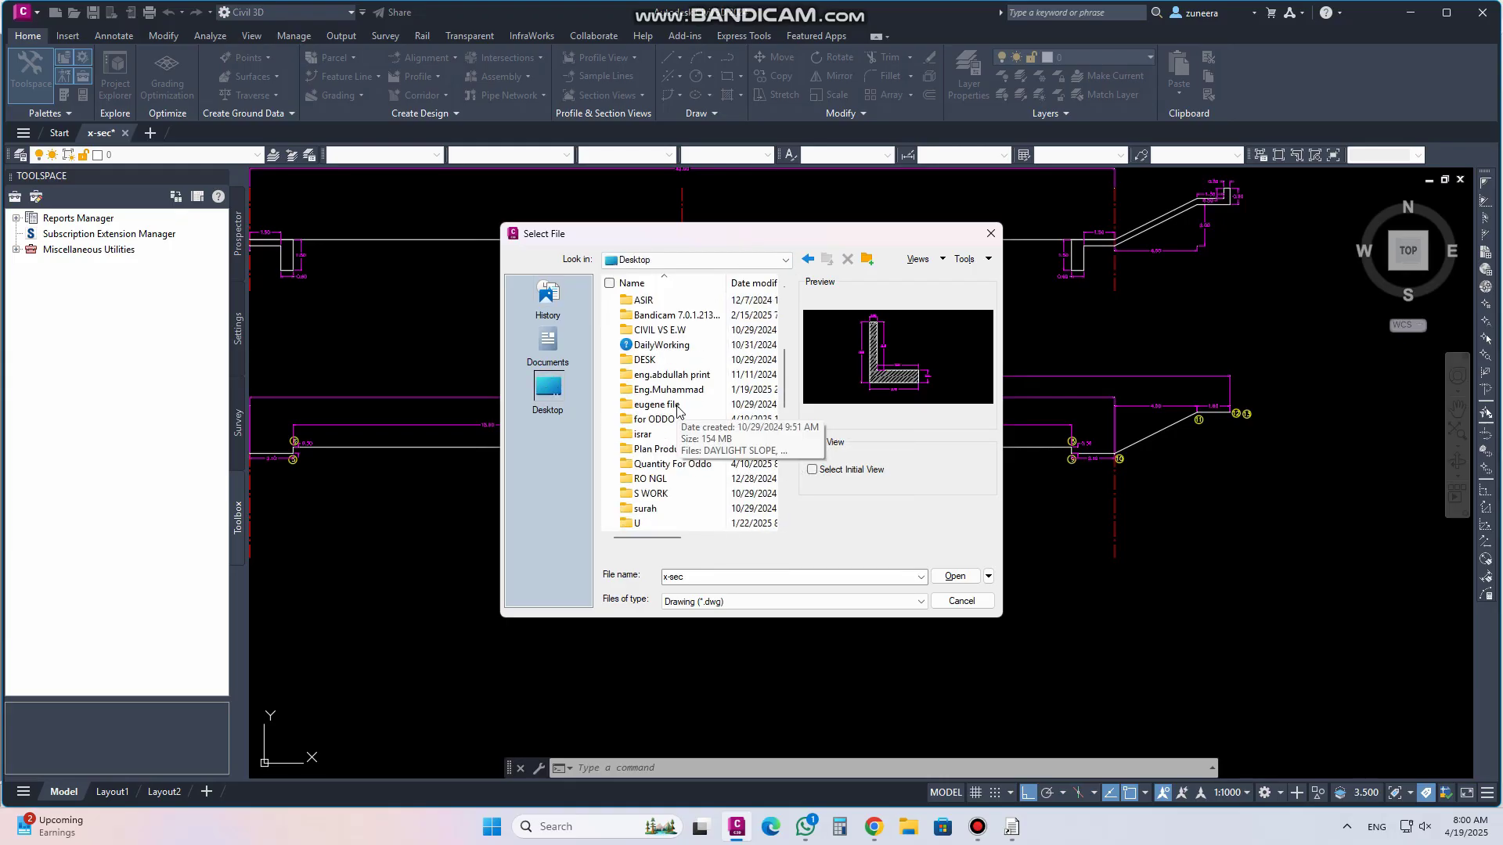
Open the drawing PROFILE DWG from the practice folder under MY on the Eng.Data (F:) drive
left_click(785, 260)
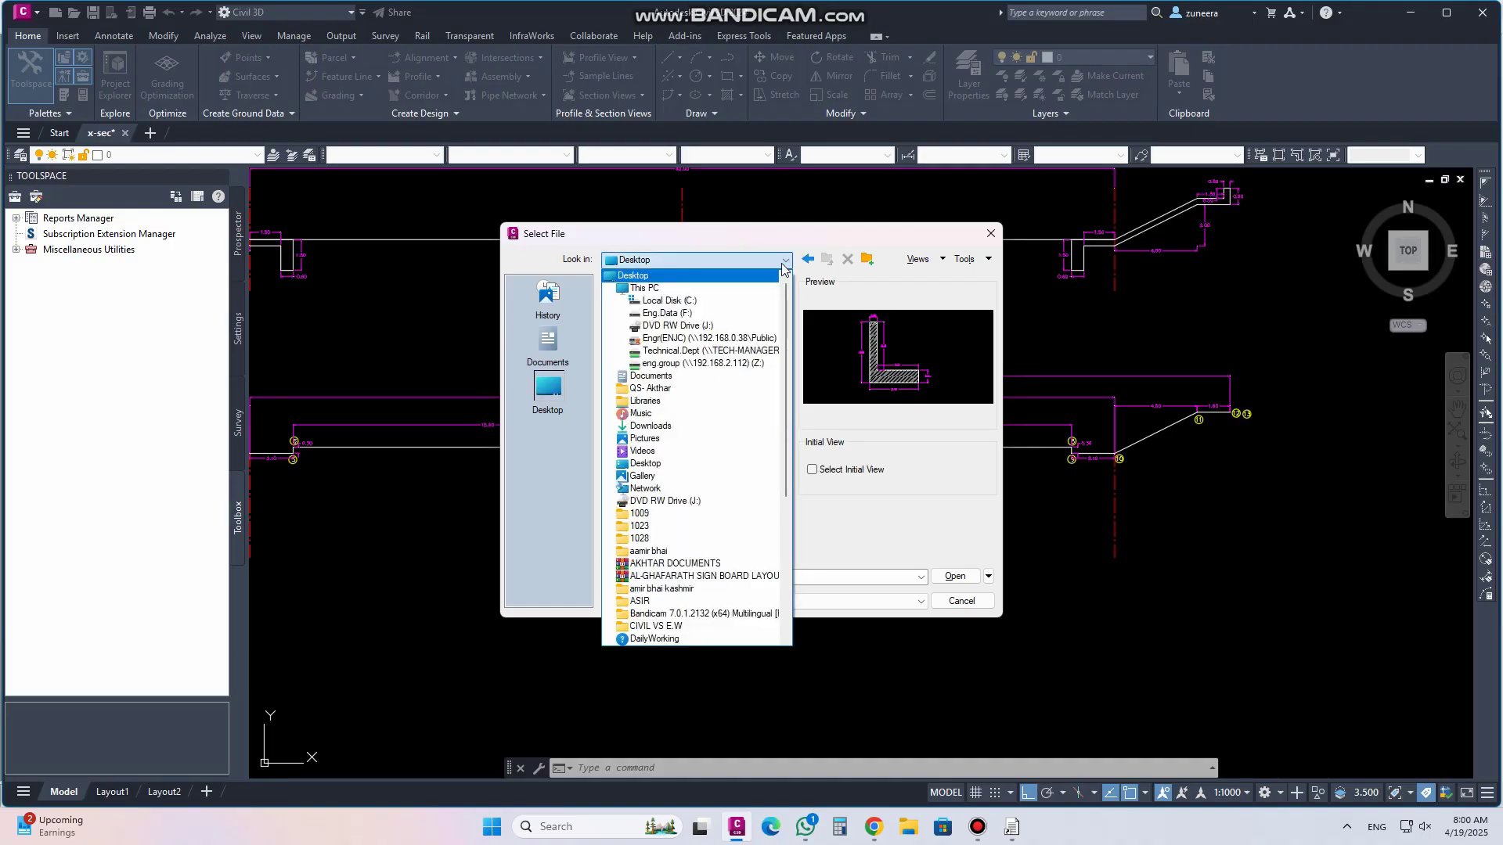
left_click(692, 313)
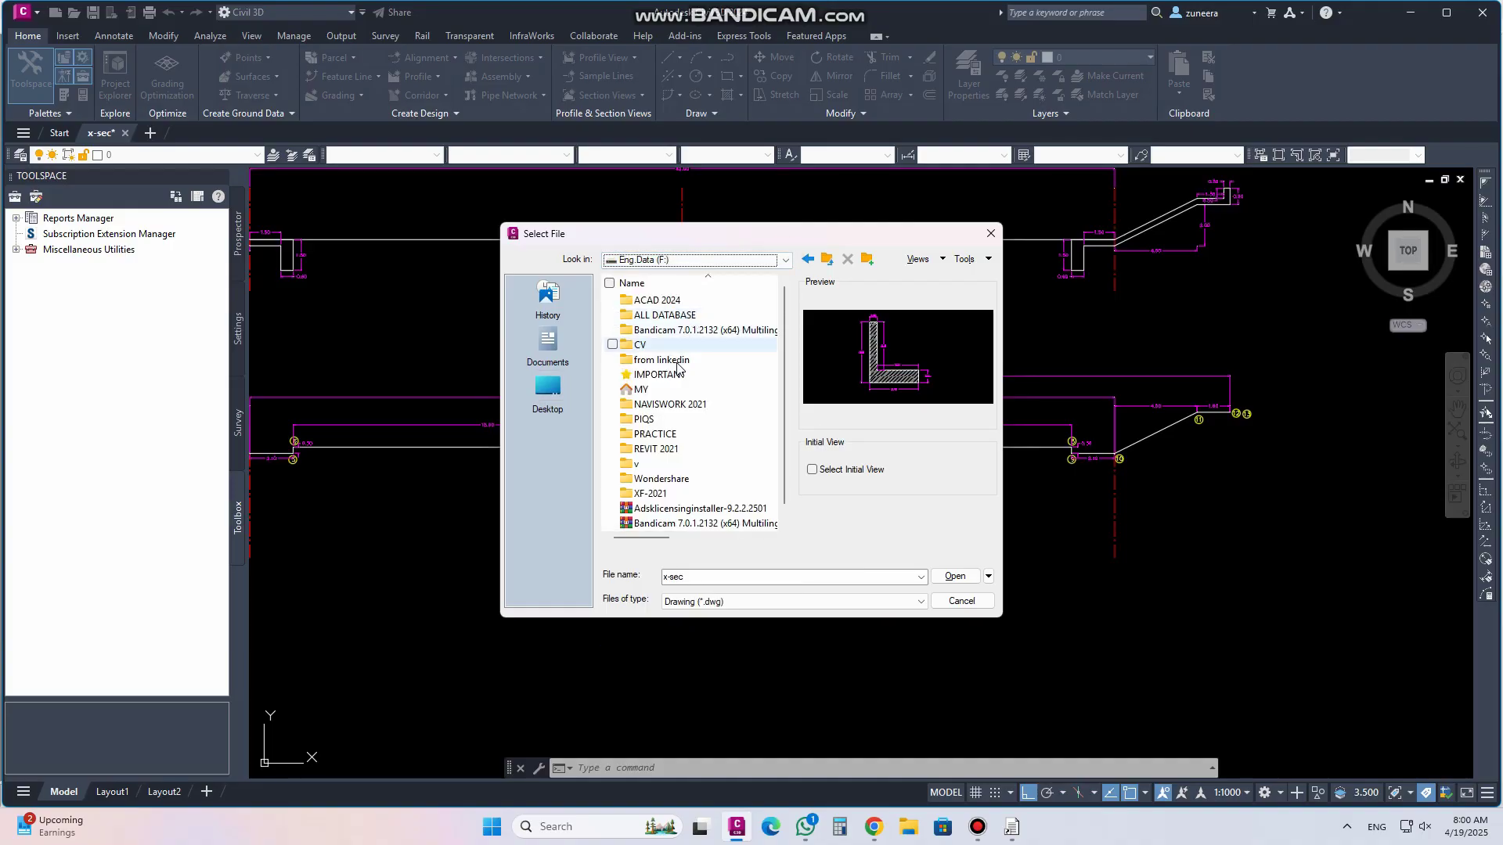
double_click(642, 389)
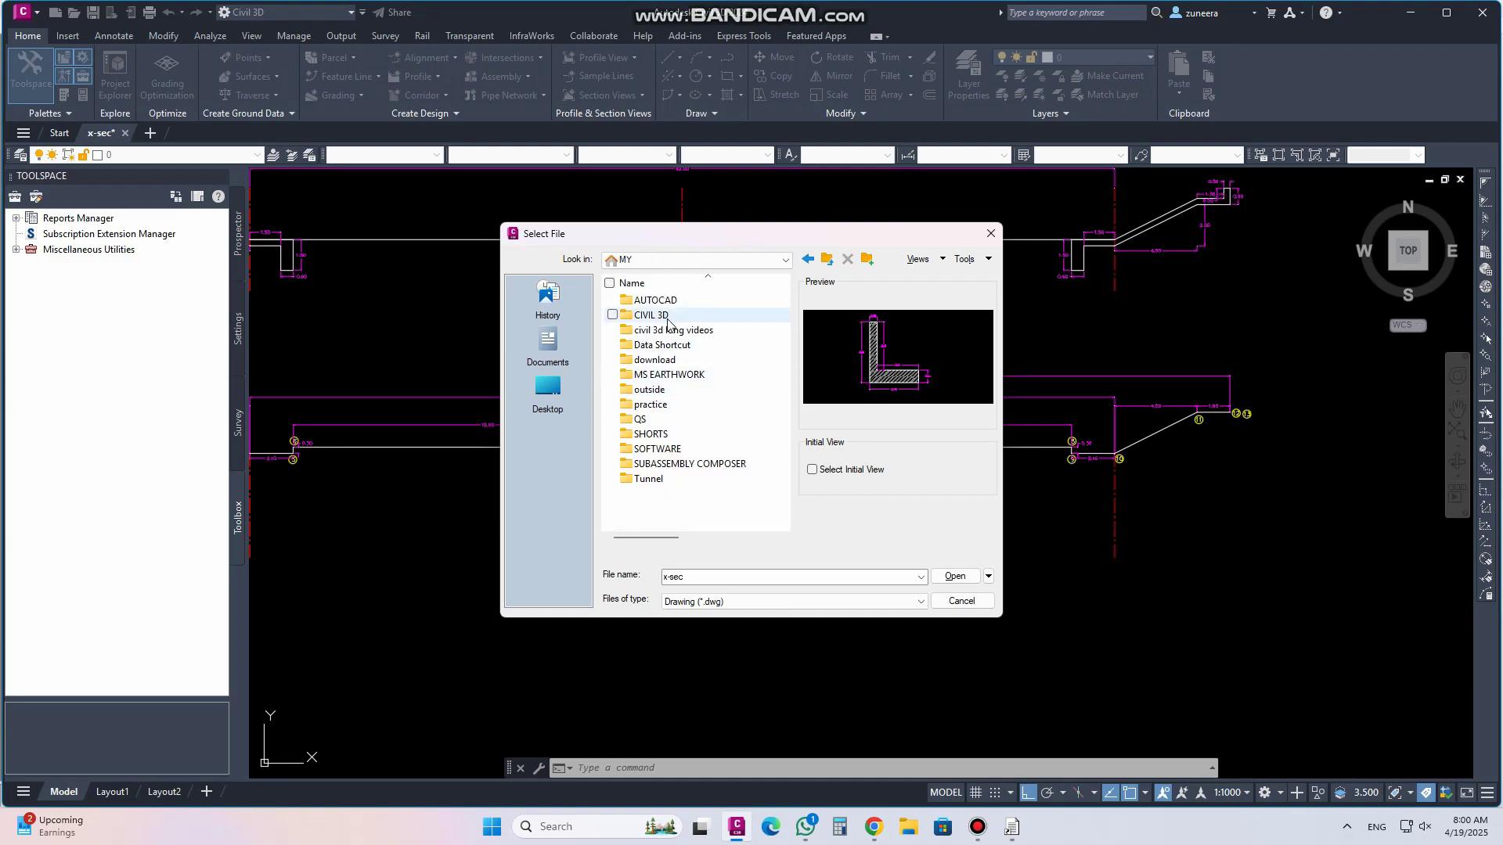
left_click(664, 316)
double_click(652, 404)
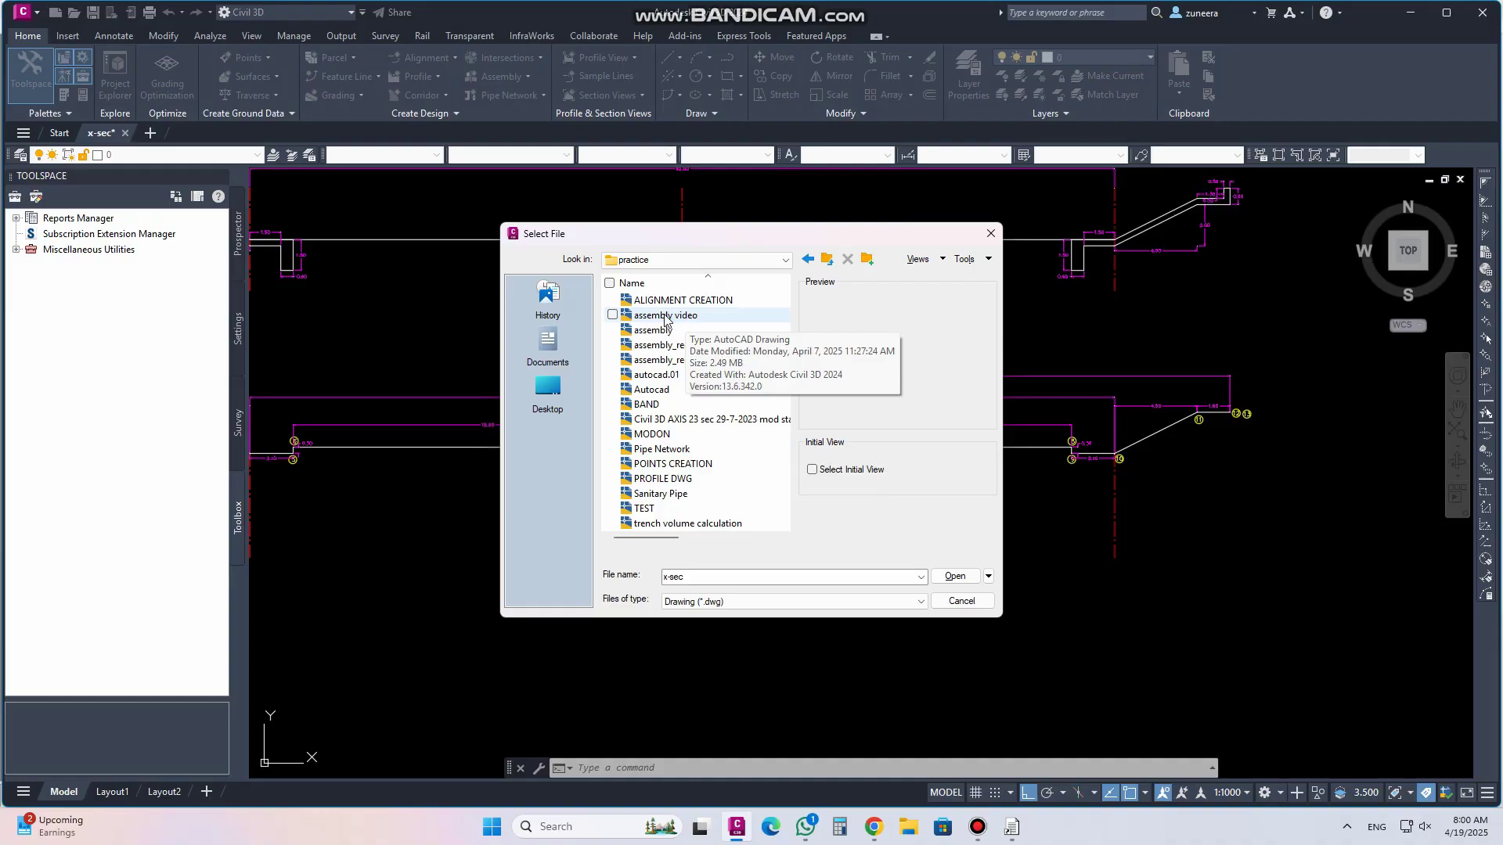
left_click(673, 479)
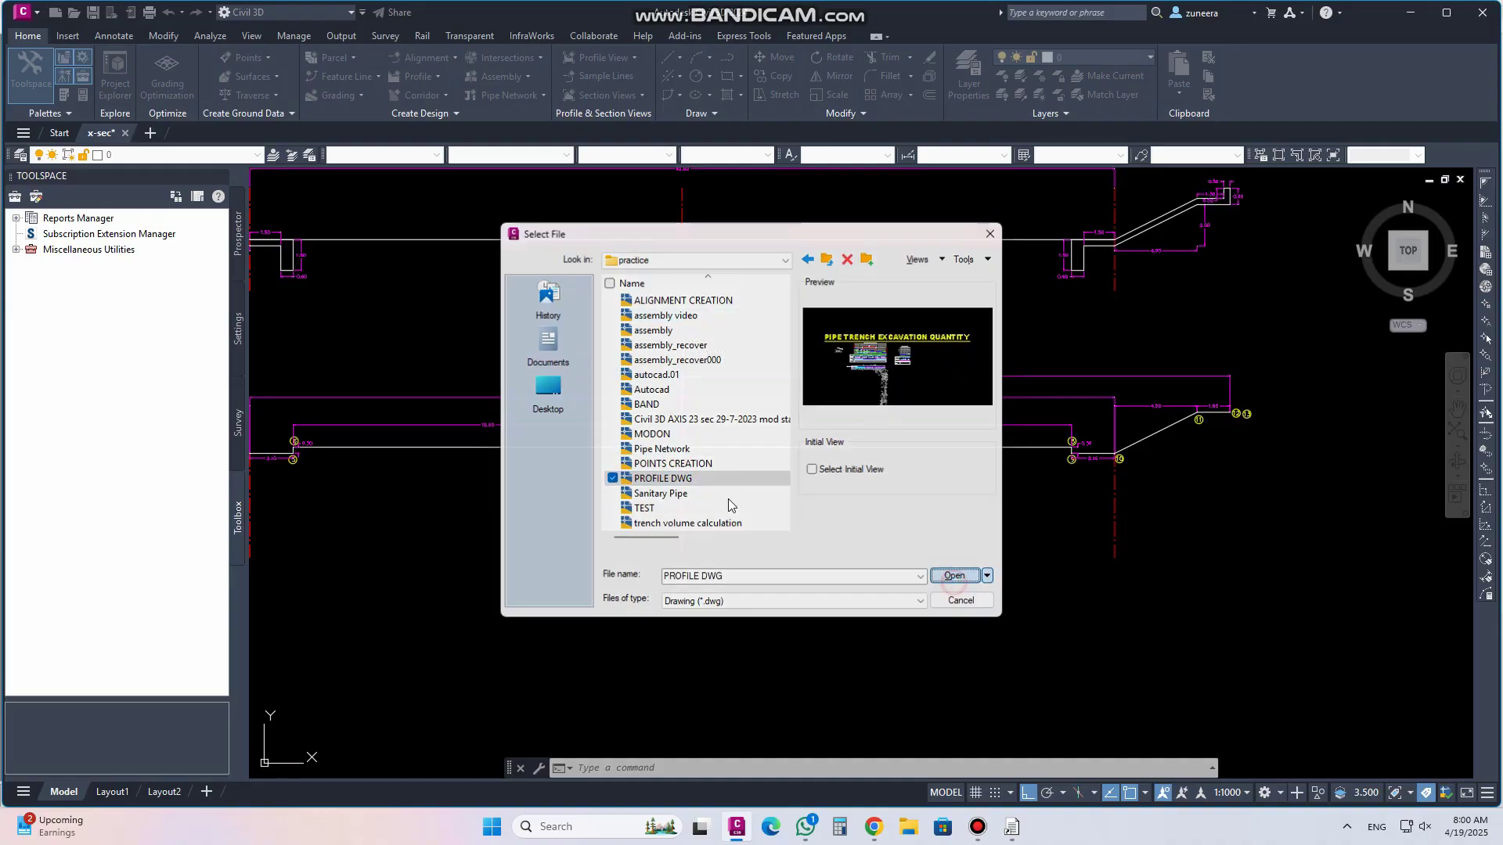
key("Return")
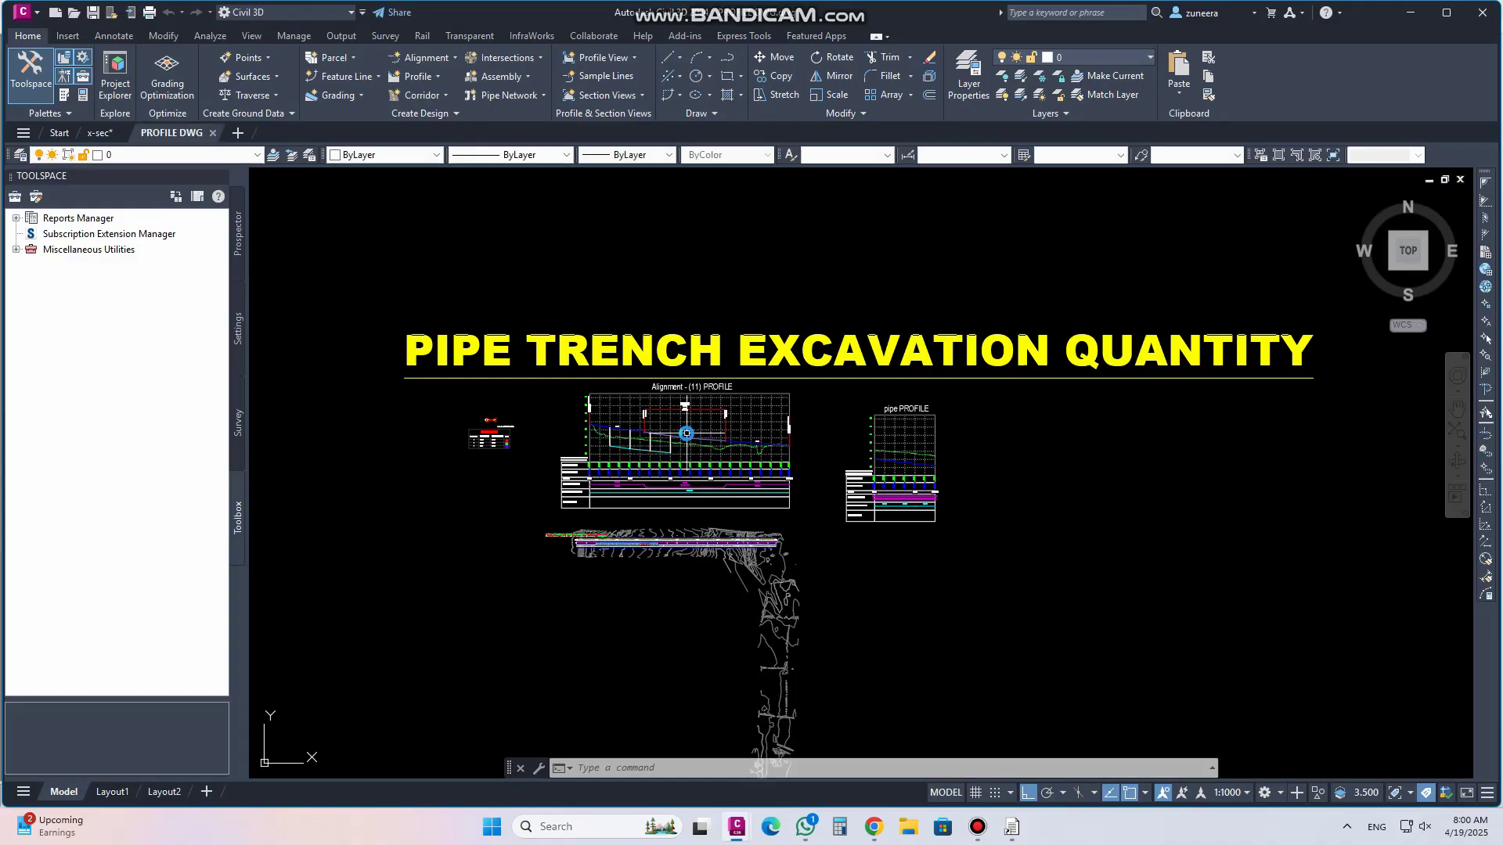
Examine the PVI station, elevation and LVC labels on the Alignment - (11) profile against the columns of the PVI Data form
scroll(687, 432, "up", 10)
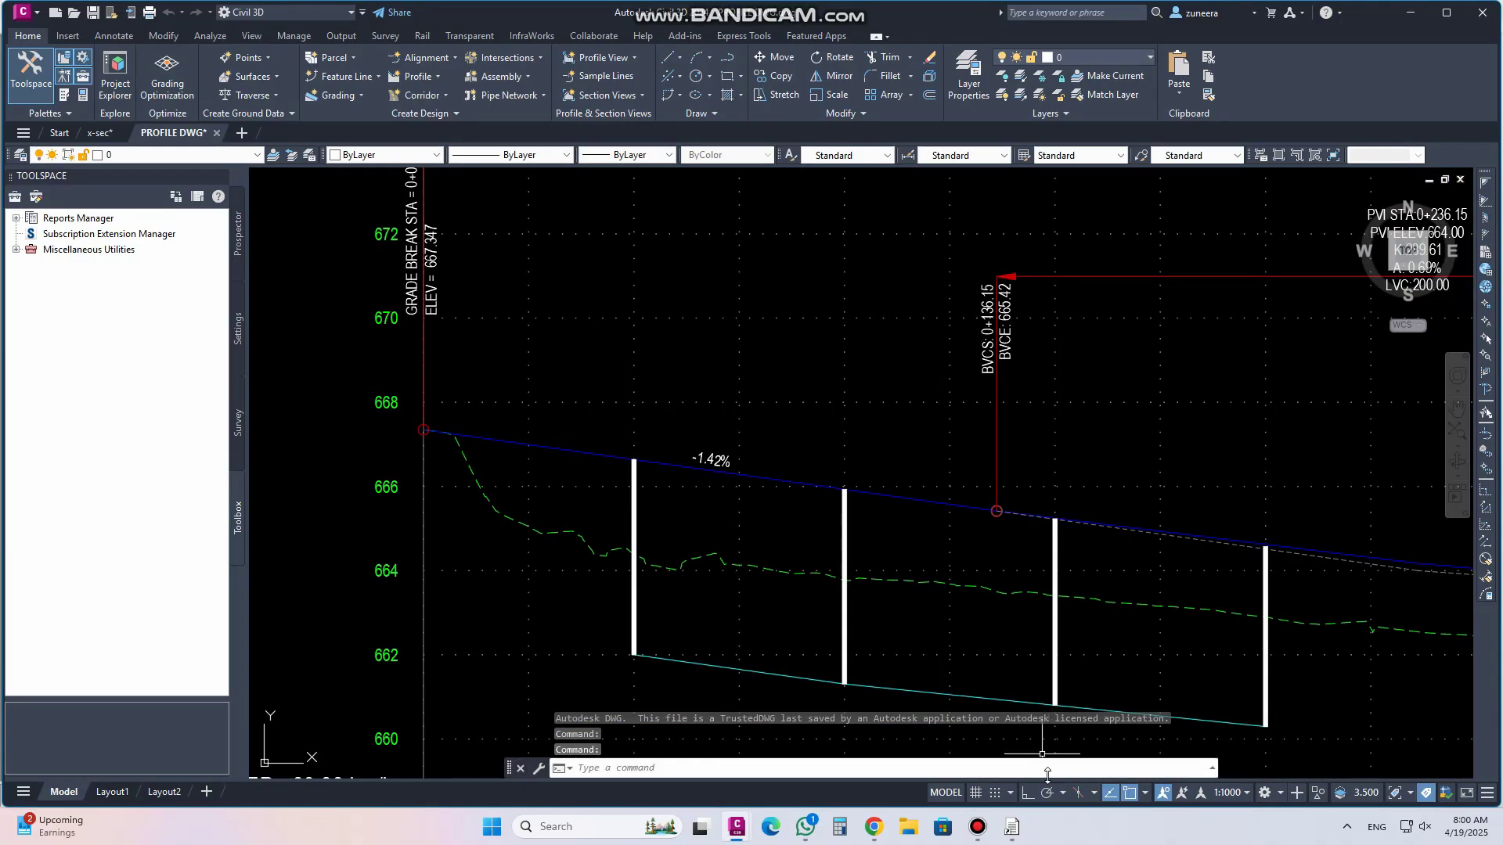
left_click(1013, 828)
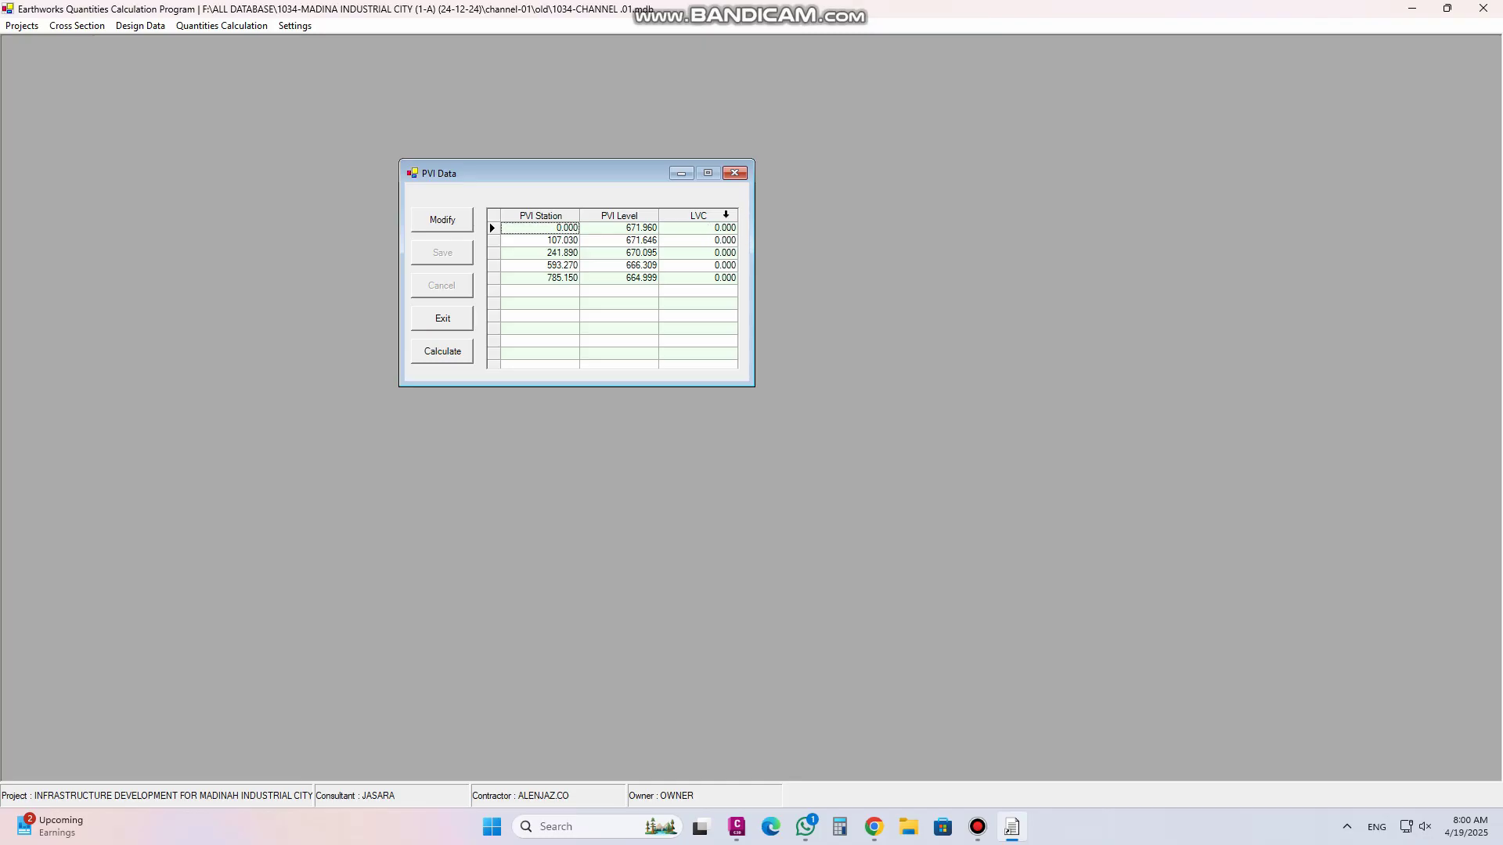
mouse_move(736, 828)
left_click(855, 761)
scroll(578, 441, "down", 10)
scroll(767, 395, "up", 20)
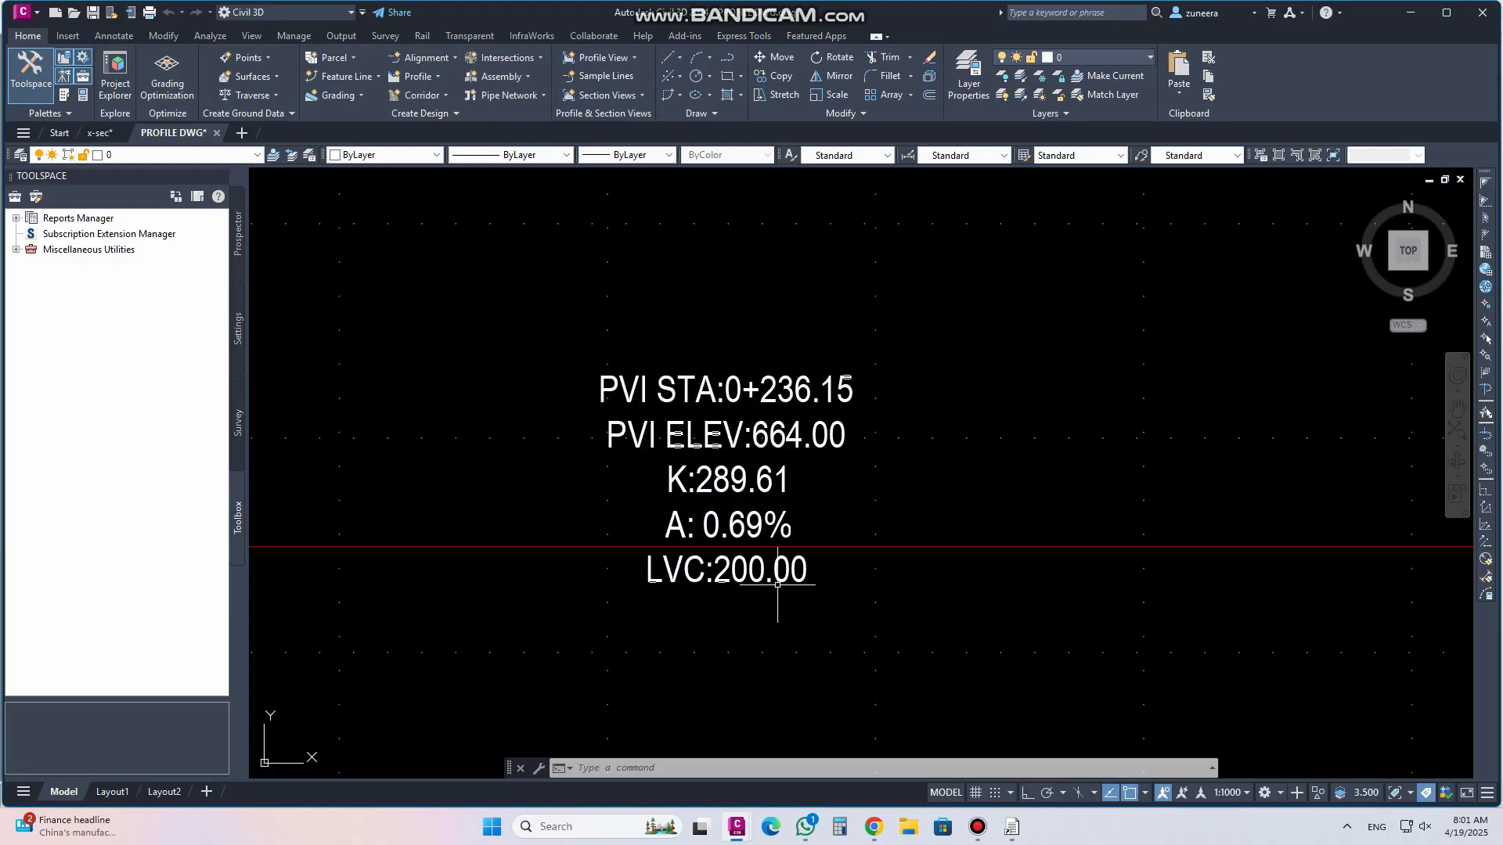
Check the second PVI row in the earthworks program's PVI Data form, and return to Civil 3D to view the whole alignment profile
left_click(1011, 826)
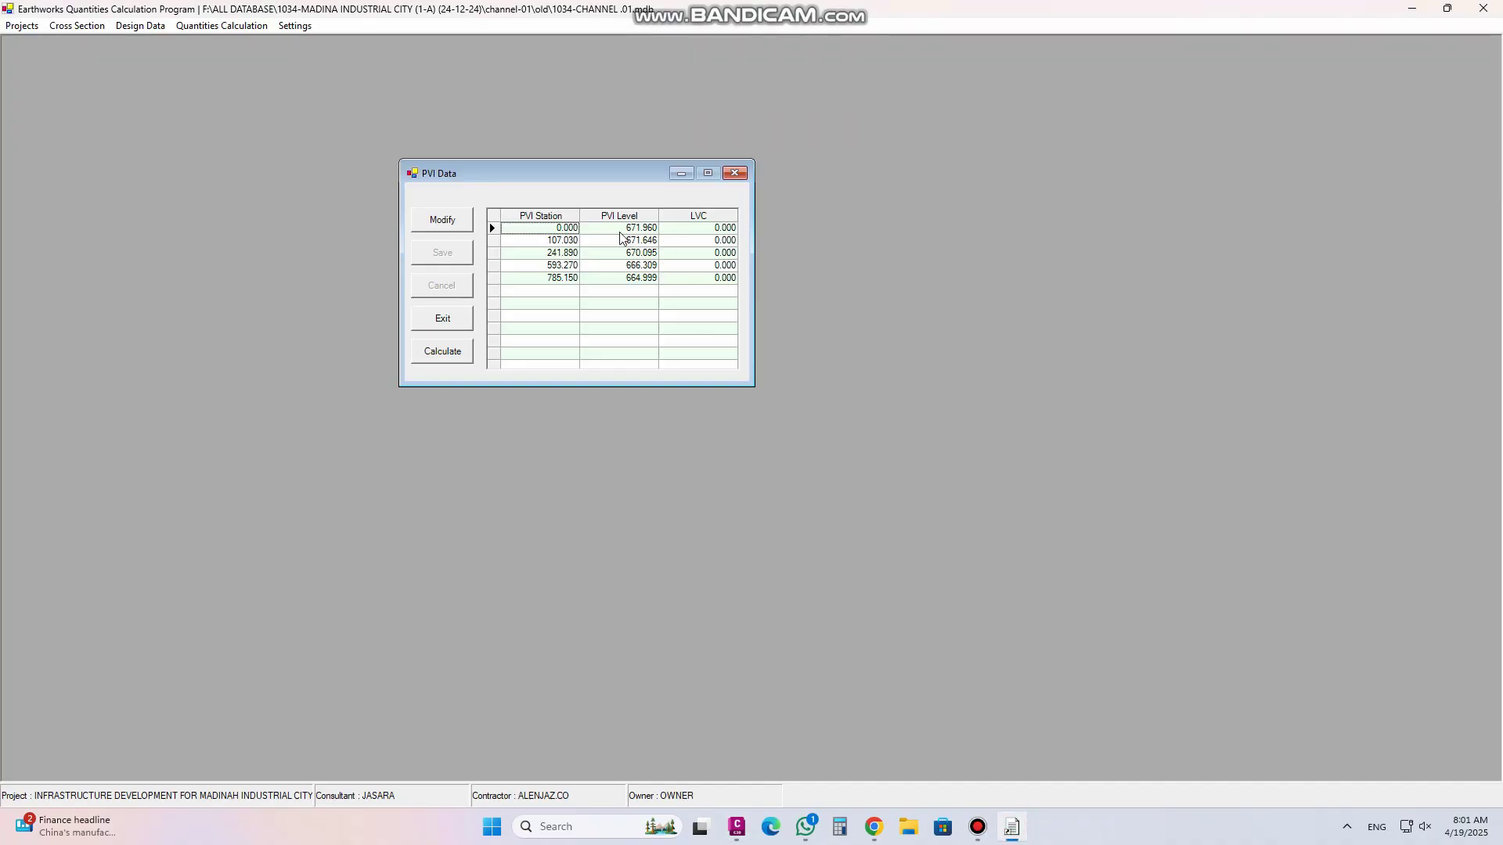
left_click(555, 240)
left_click(825, 740)
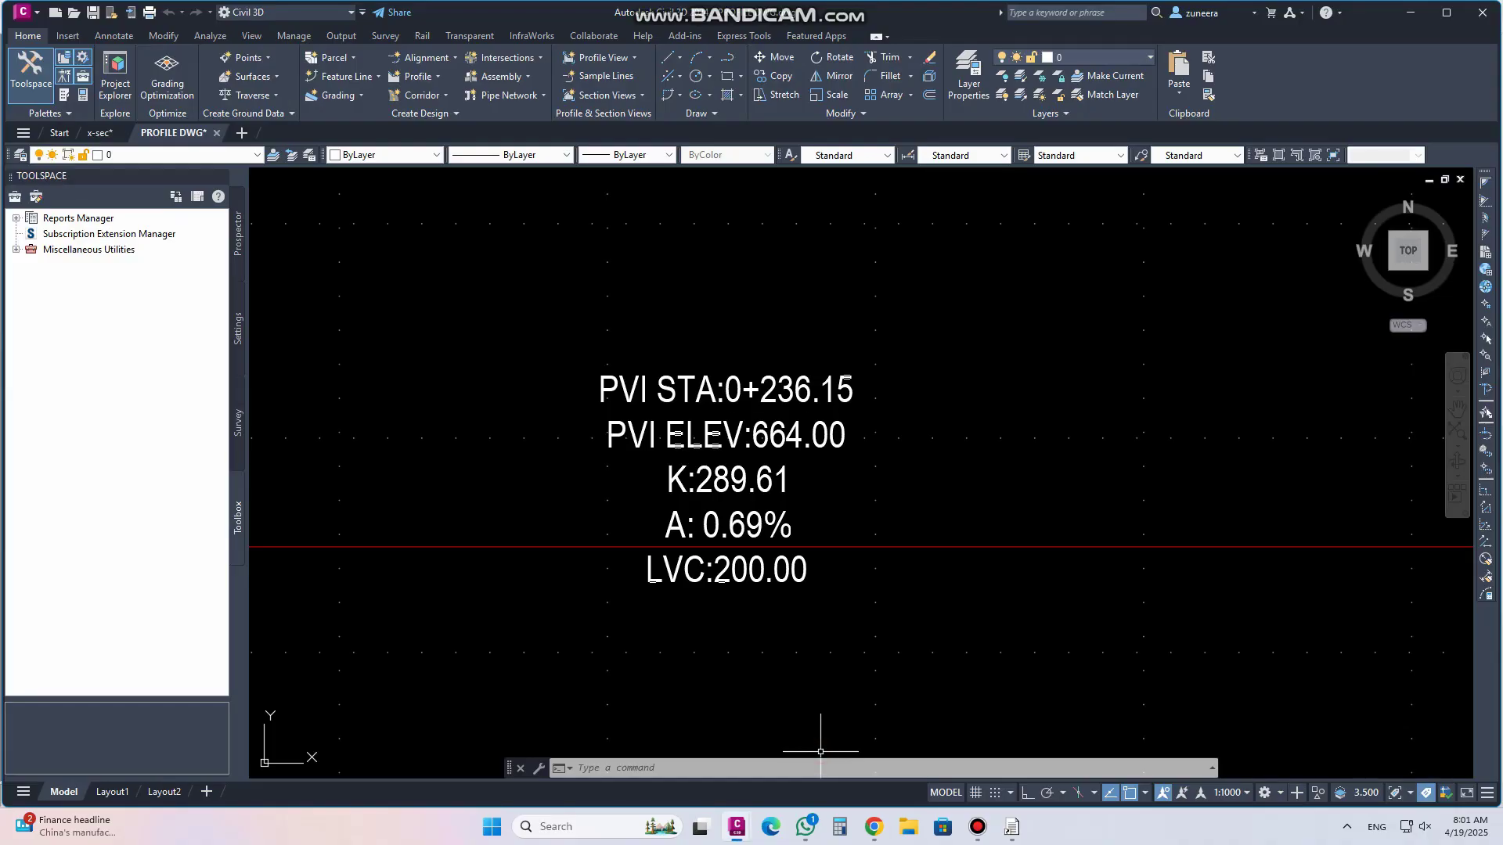
scroll(771, 402, "down", 10)
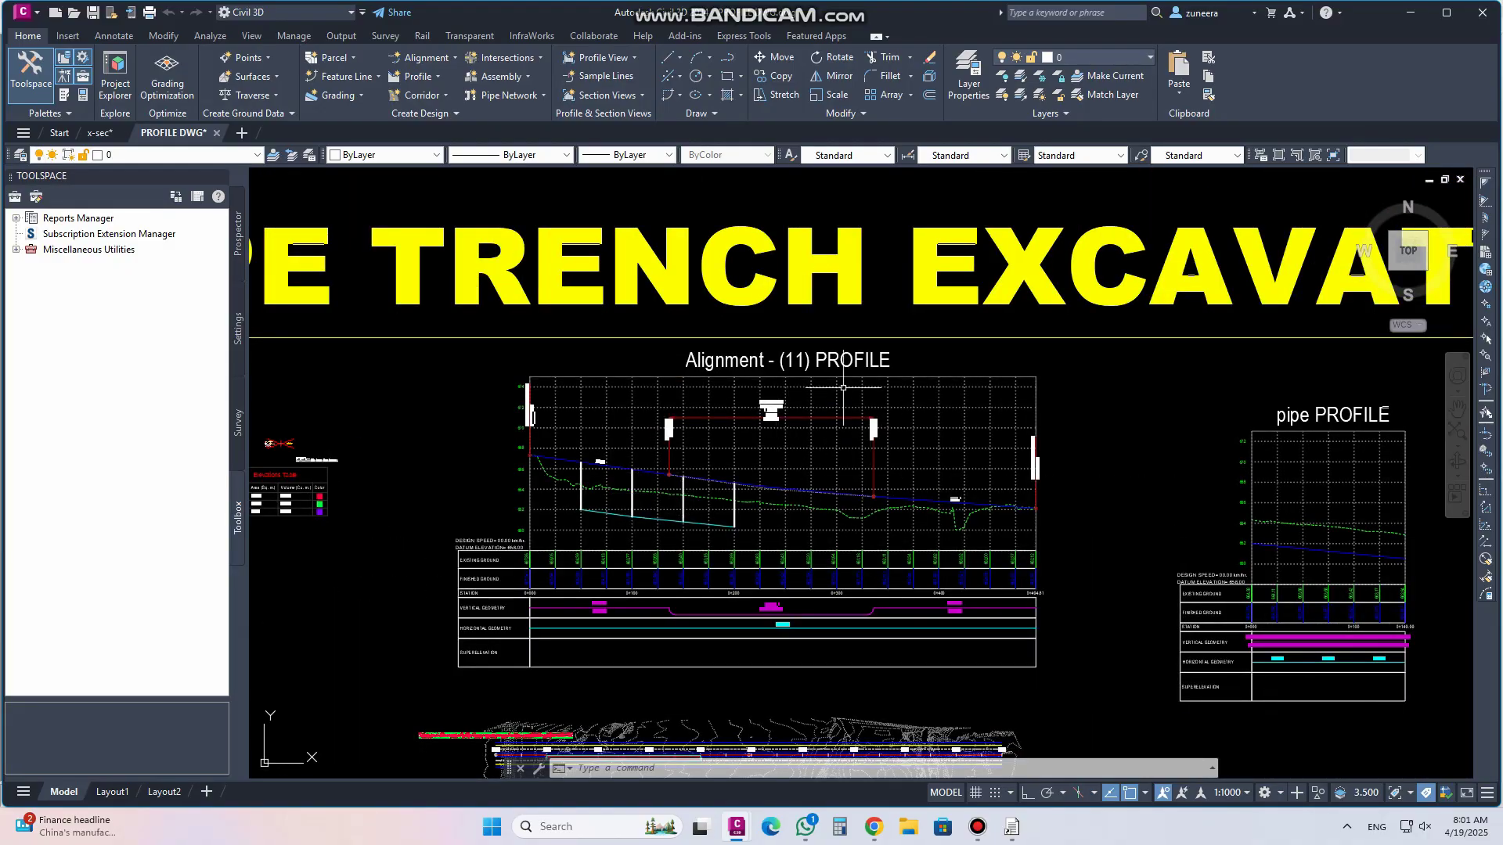
Examine the PVI label and its LVC entry above the vertical curve on the Alignment - (11) profile
scroll(802, 401, "up", 8)
scroll(618, 491, "up", 2)
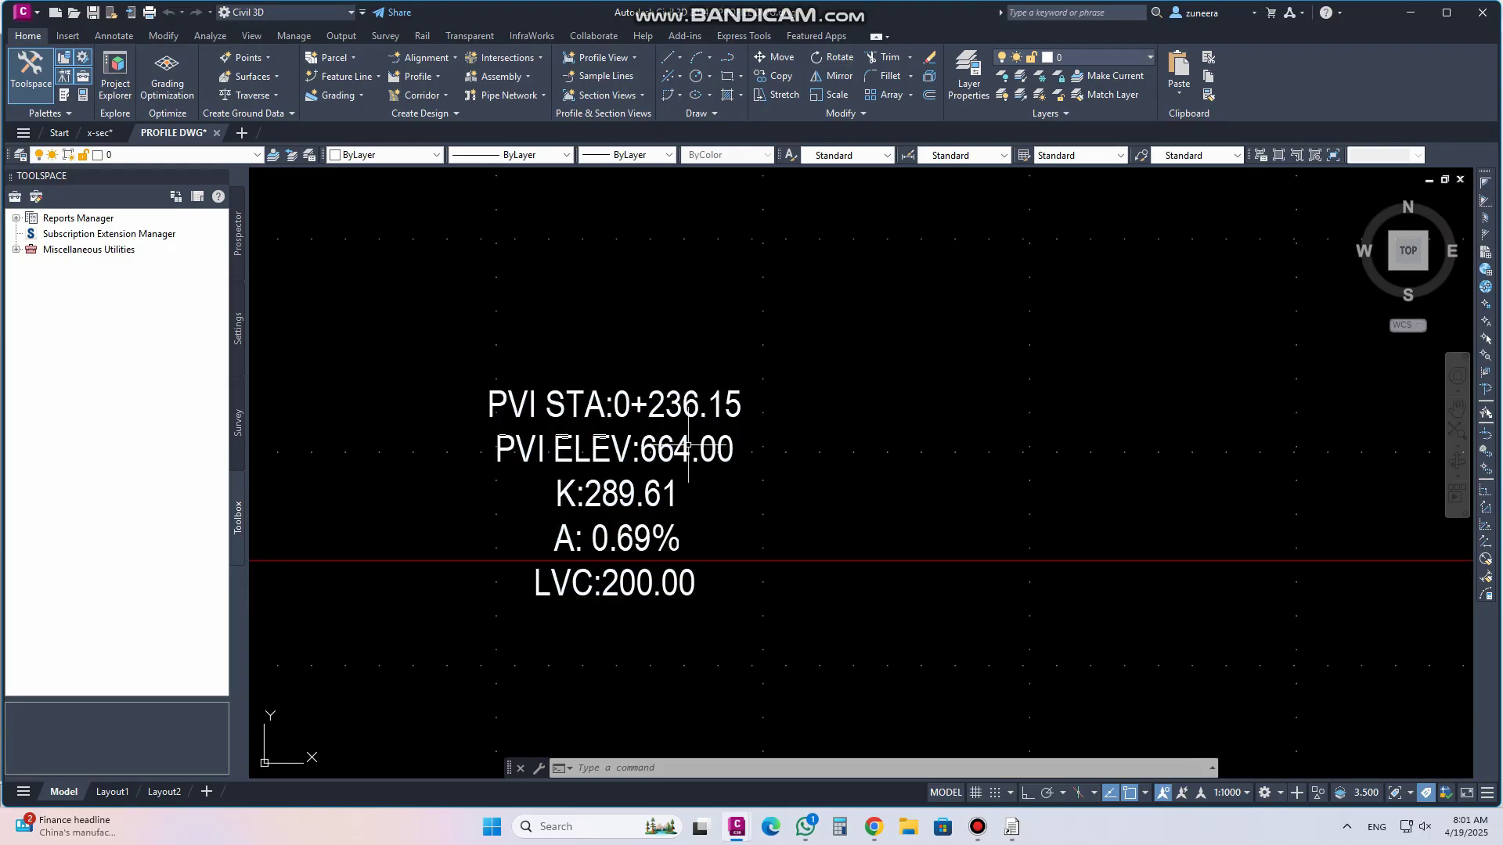
scroll(603, 589, "down", 3)
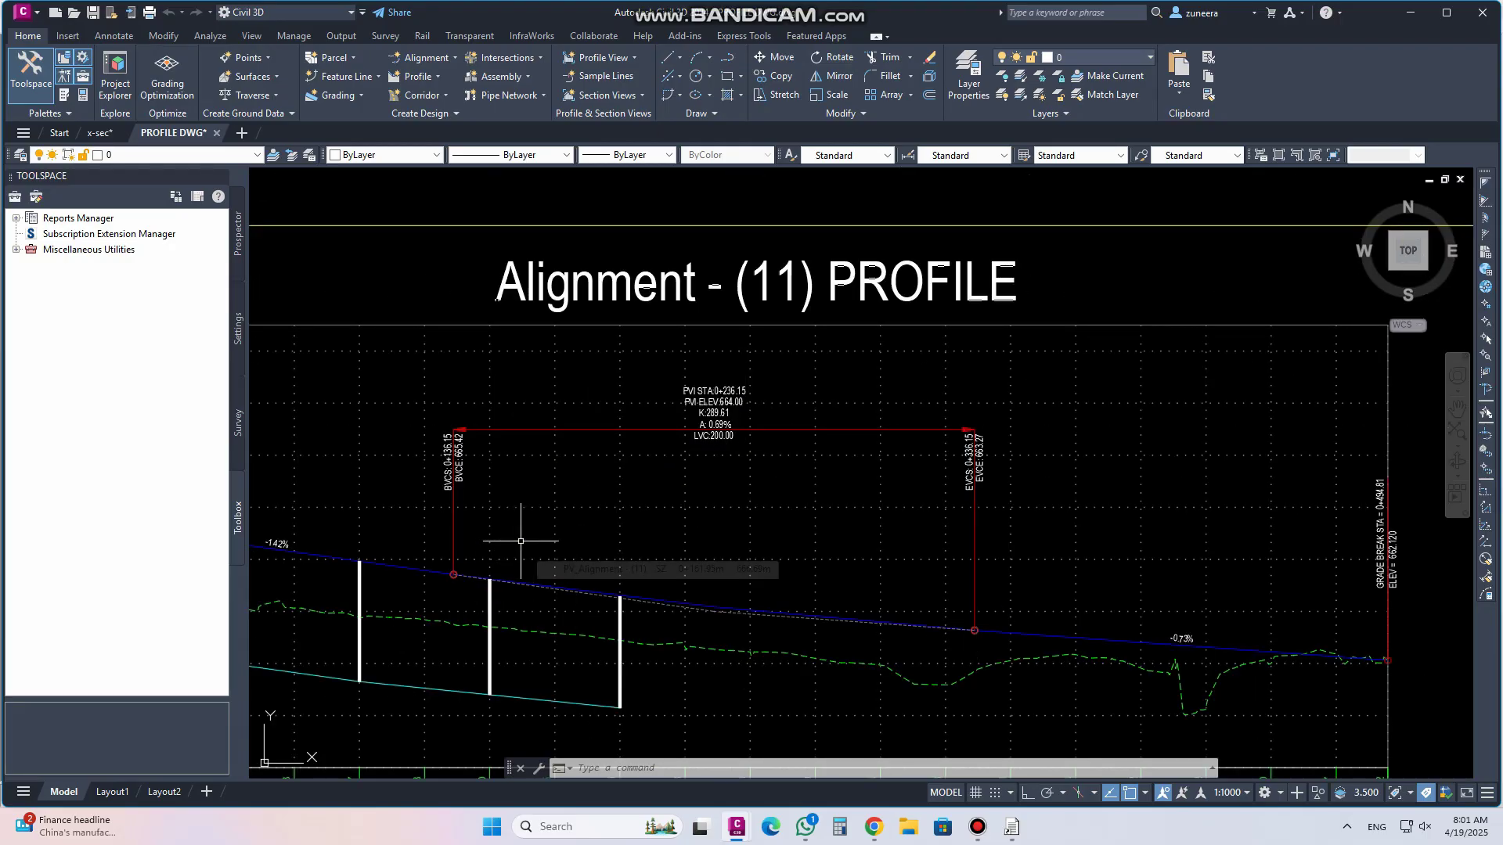
scroll(520, 540, "down", 3)
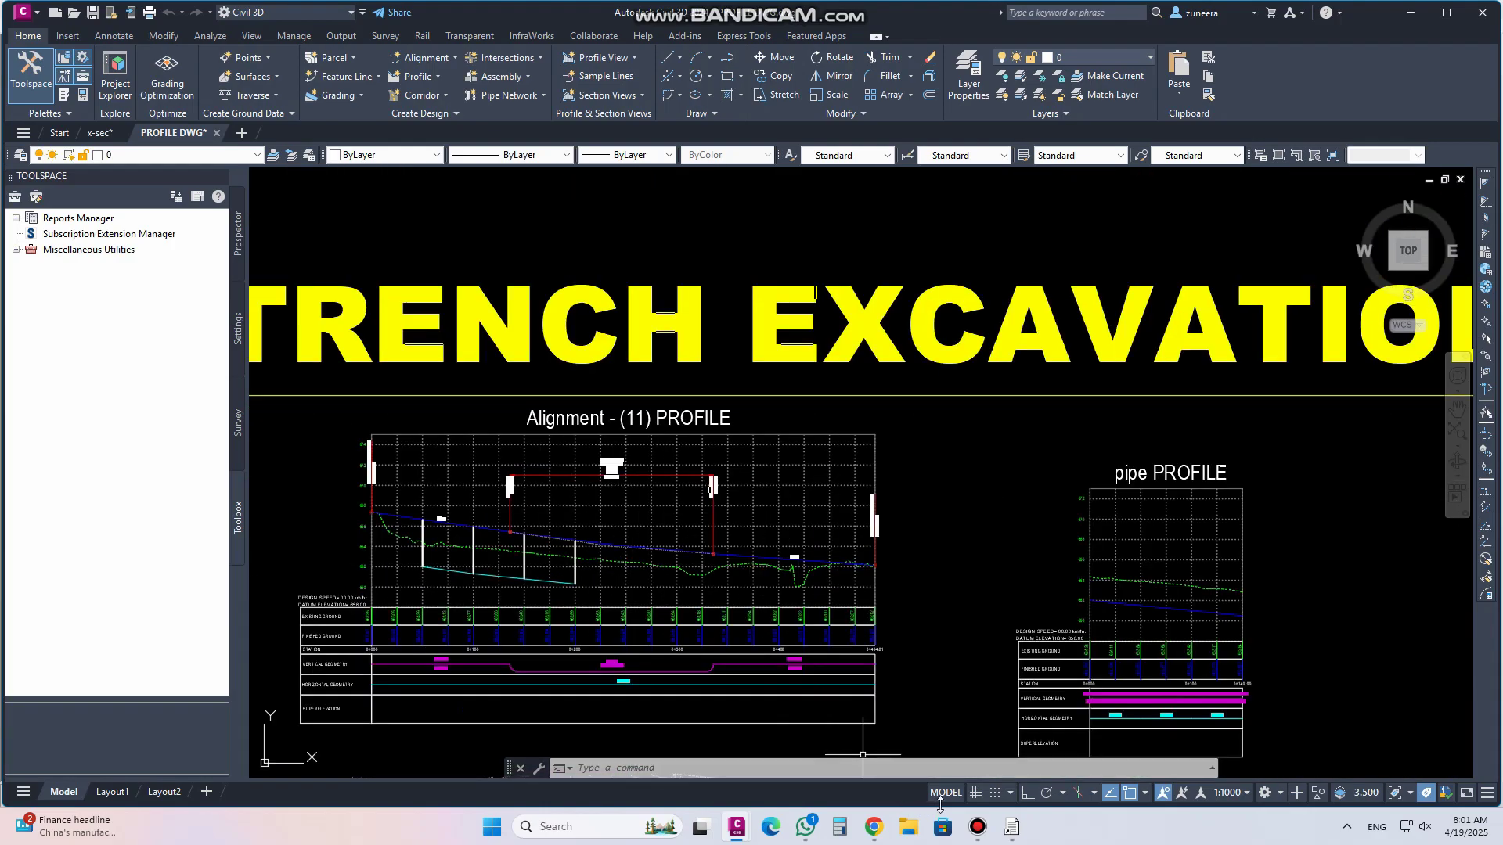
Switch to the earthworks program, check the LVC column from the first to the last PVI row, and close the PVI Data form
left_click(1010, 828)
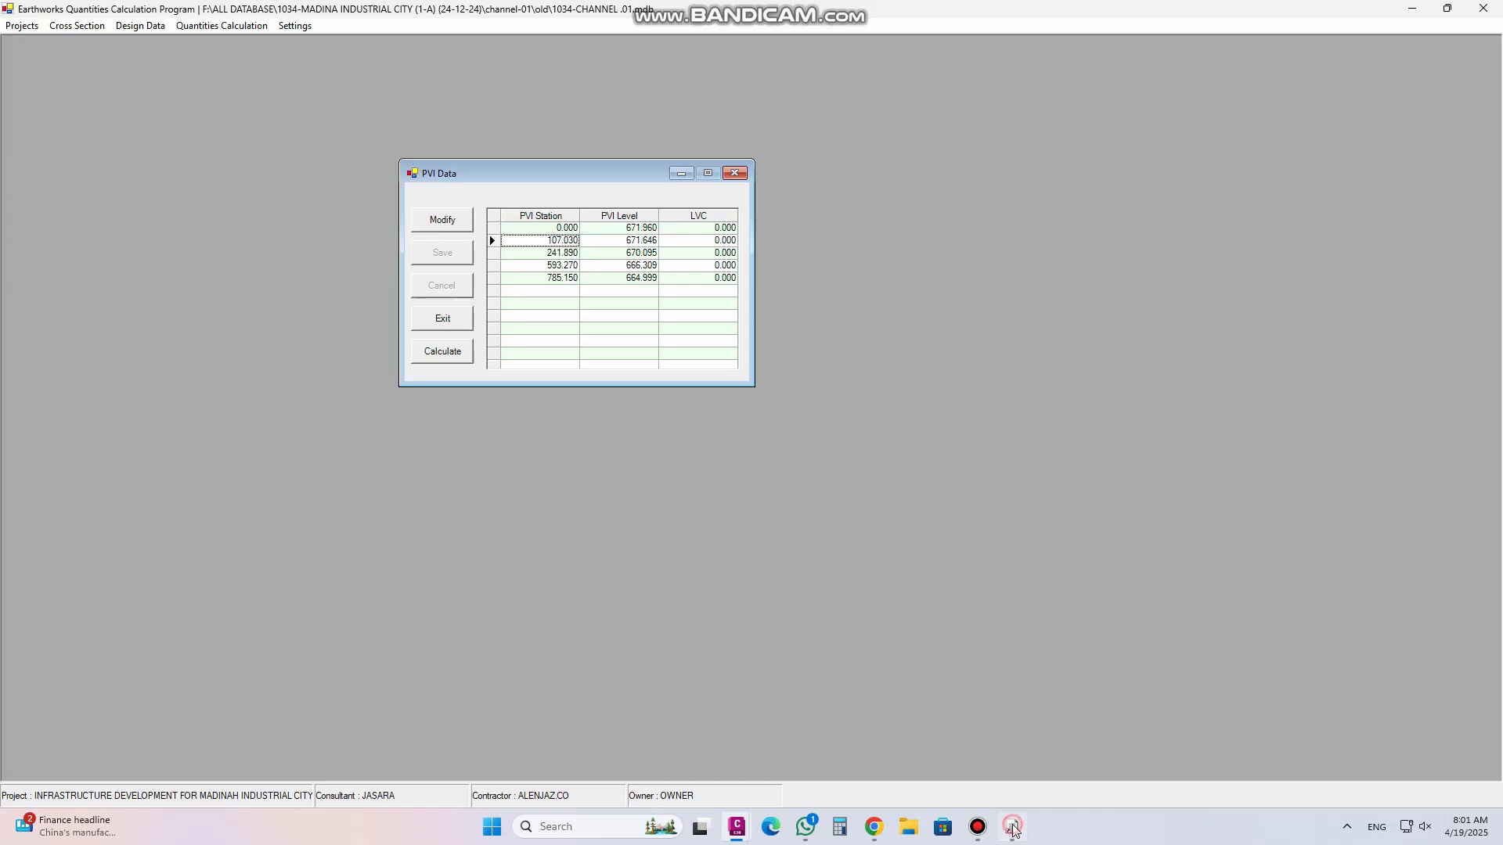
left_click(559, 279)
left_click(701, 268)
left_click(701, 227)
left_click(695, 276)
left_click(697, 229)
left_click(700, 281)
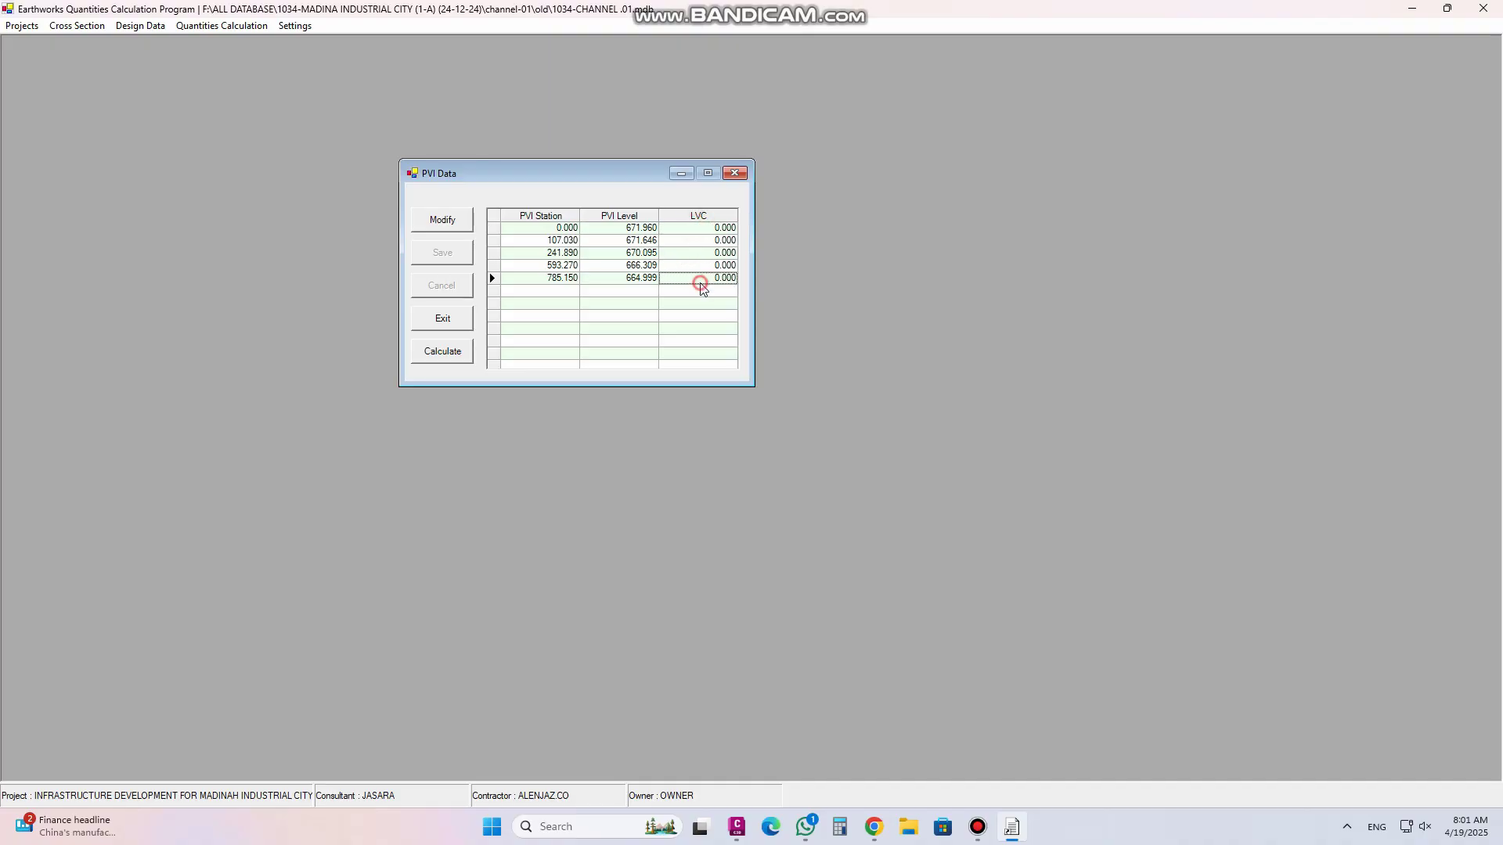
left_click(710, 233)
left_click(708, 270)
left_click(709, 240)
left_click(710, 252)
left_click(708, 267)
left_click(733, 175)
Open the Variables Entry form, look through the available variables such as Var1 to Var7, and close it
left_click(157, 31)
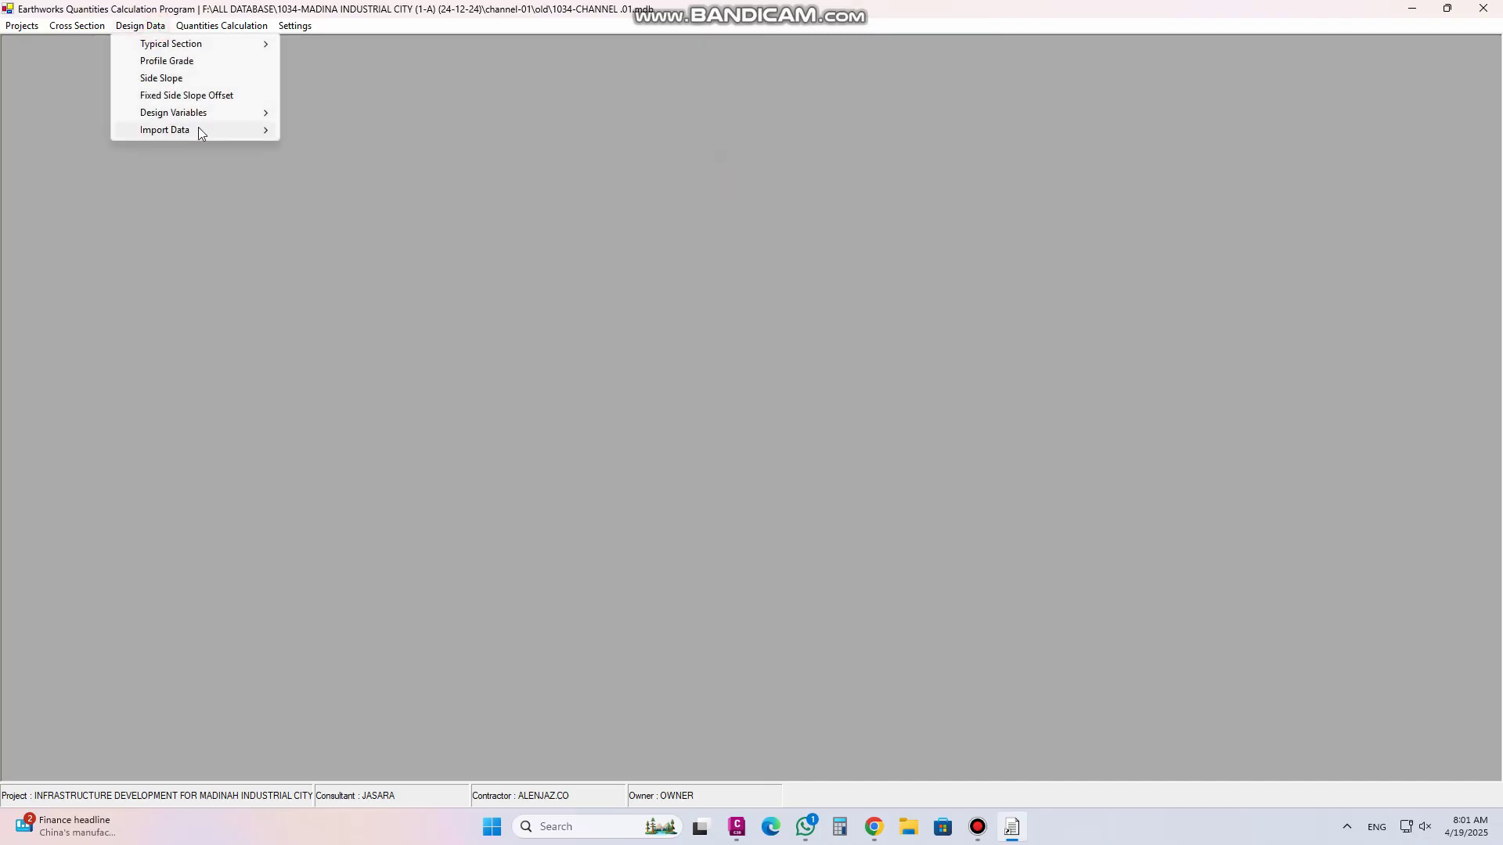
mouse_move(198, 127)
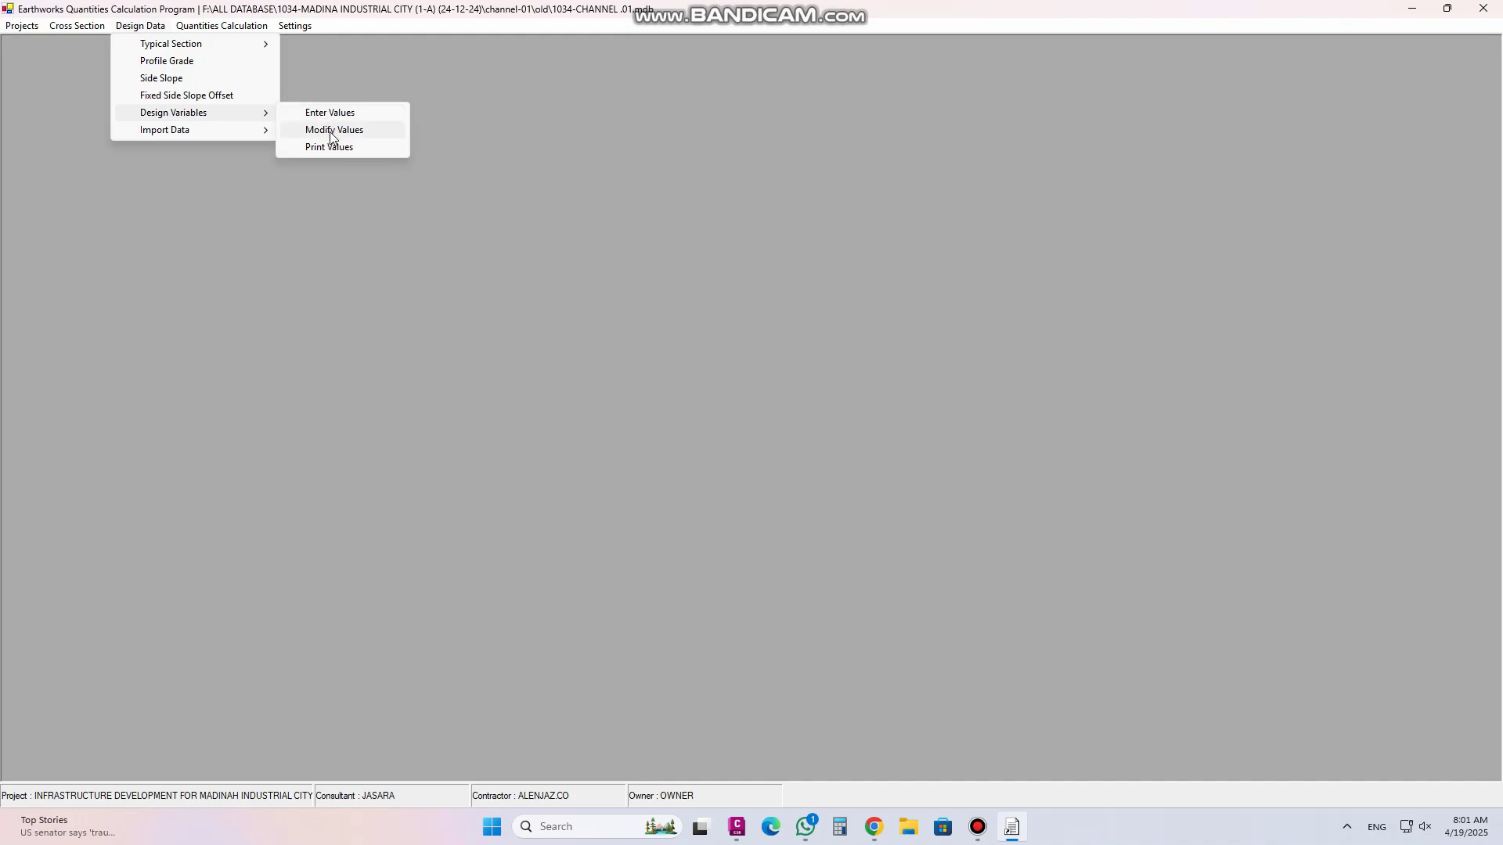
left_click(330, 113)
left_click(752, 358)
scroll(683, 407, "down", 3)
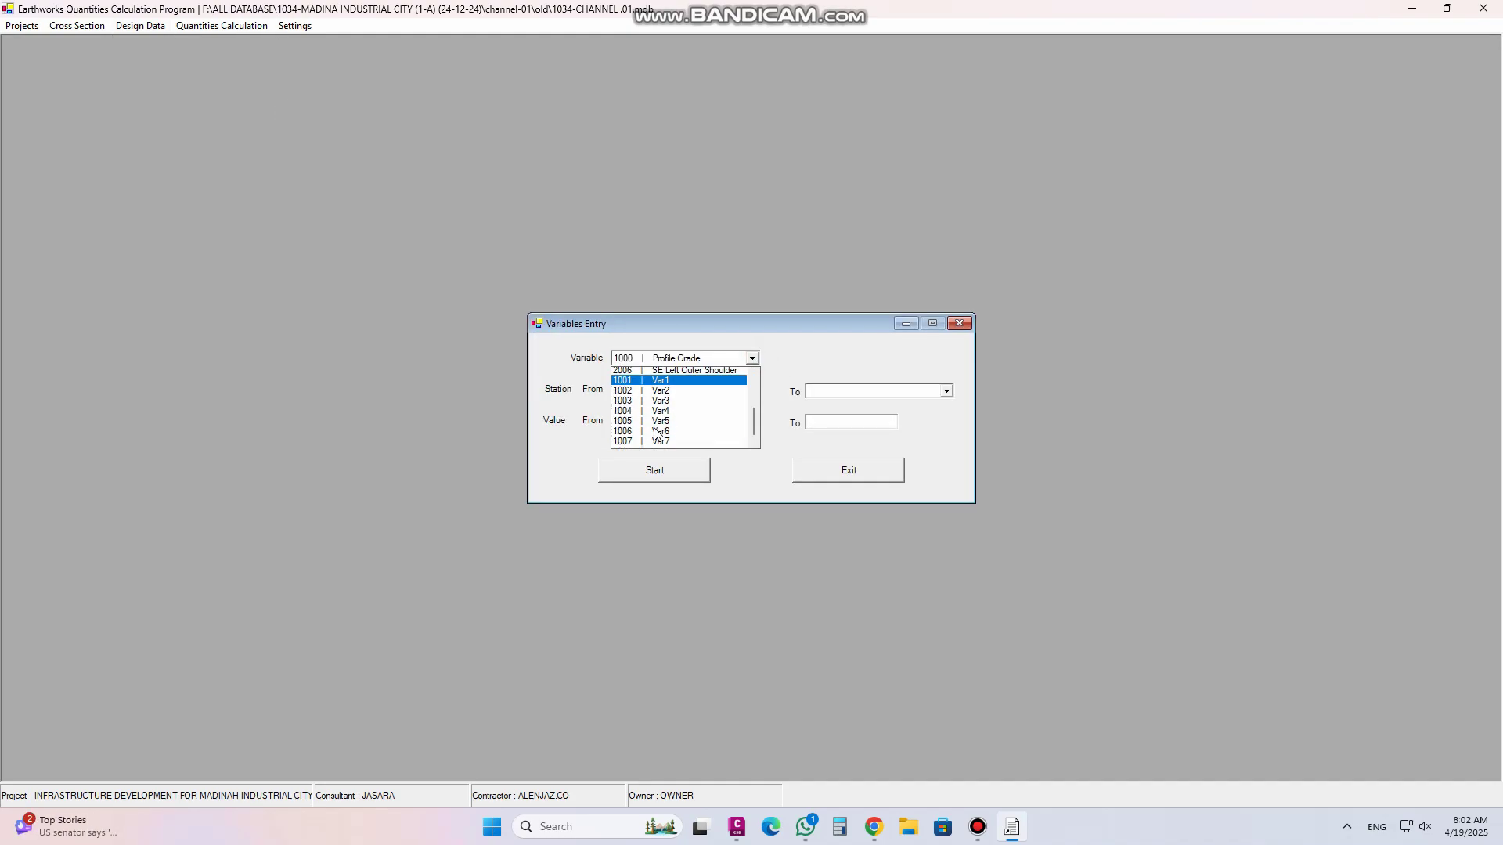
scroll(665, 395, "up", 1)
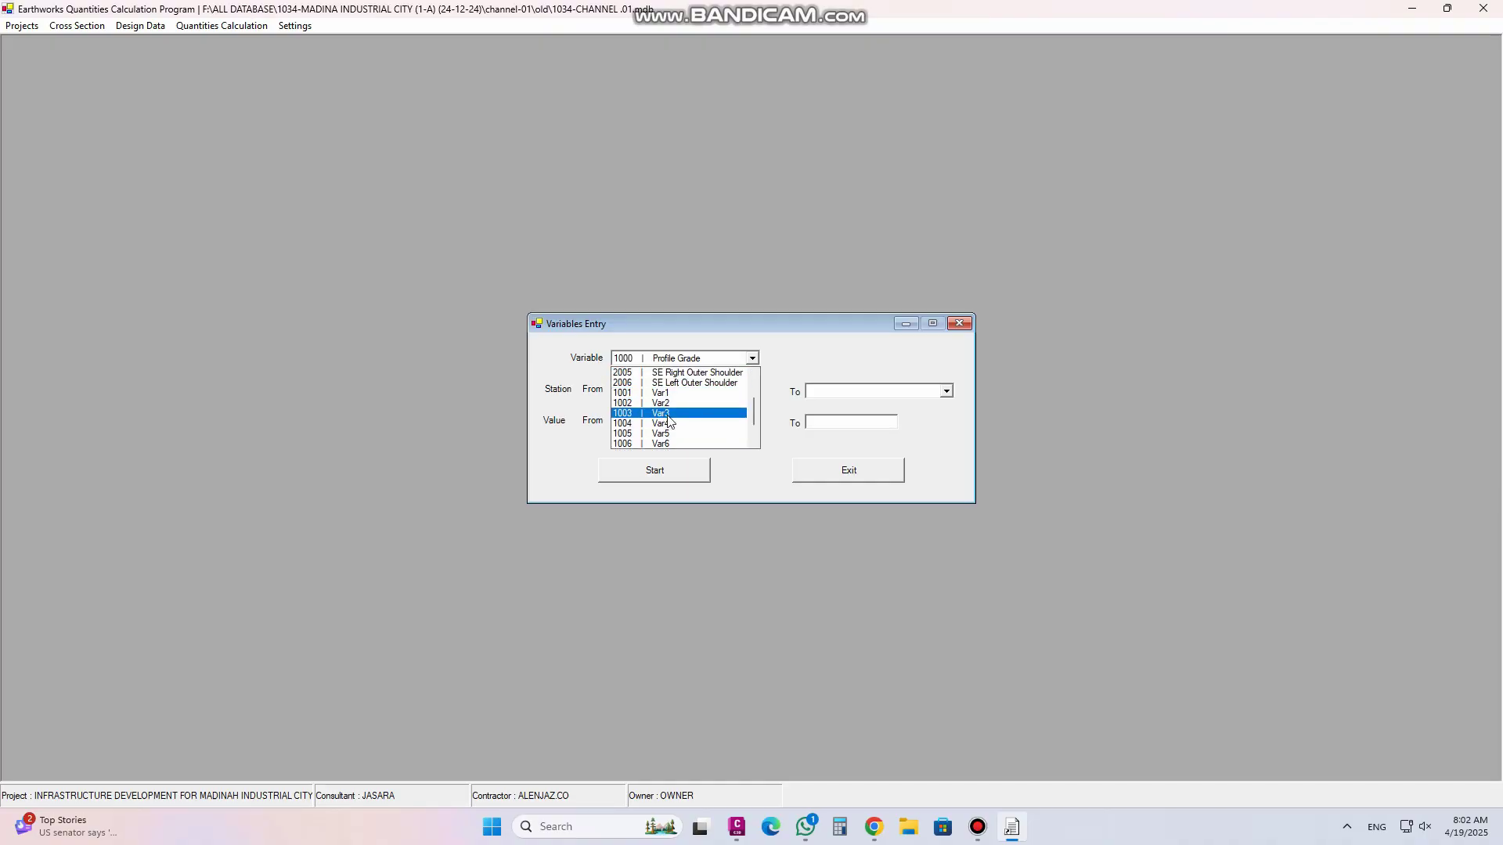
left_click(959, 324)
left_click(960, 323)
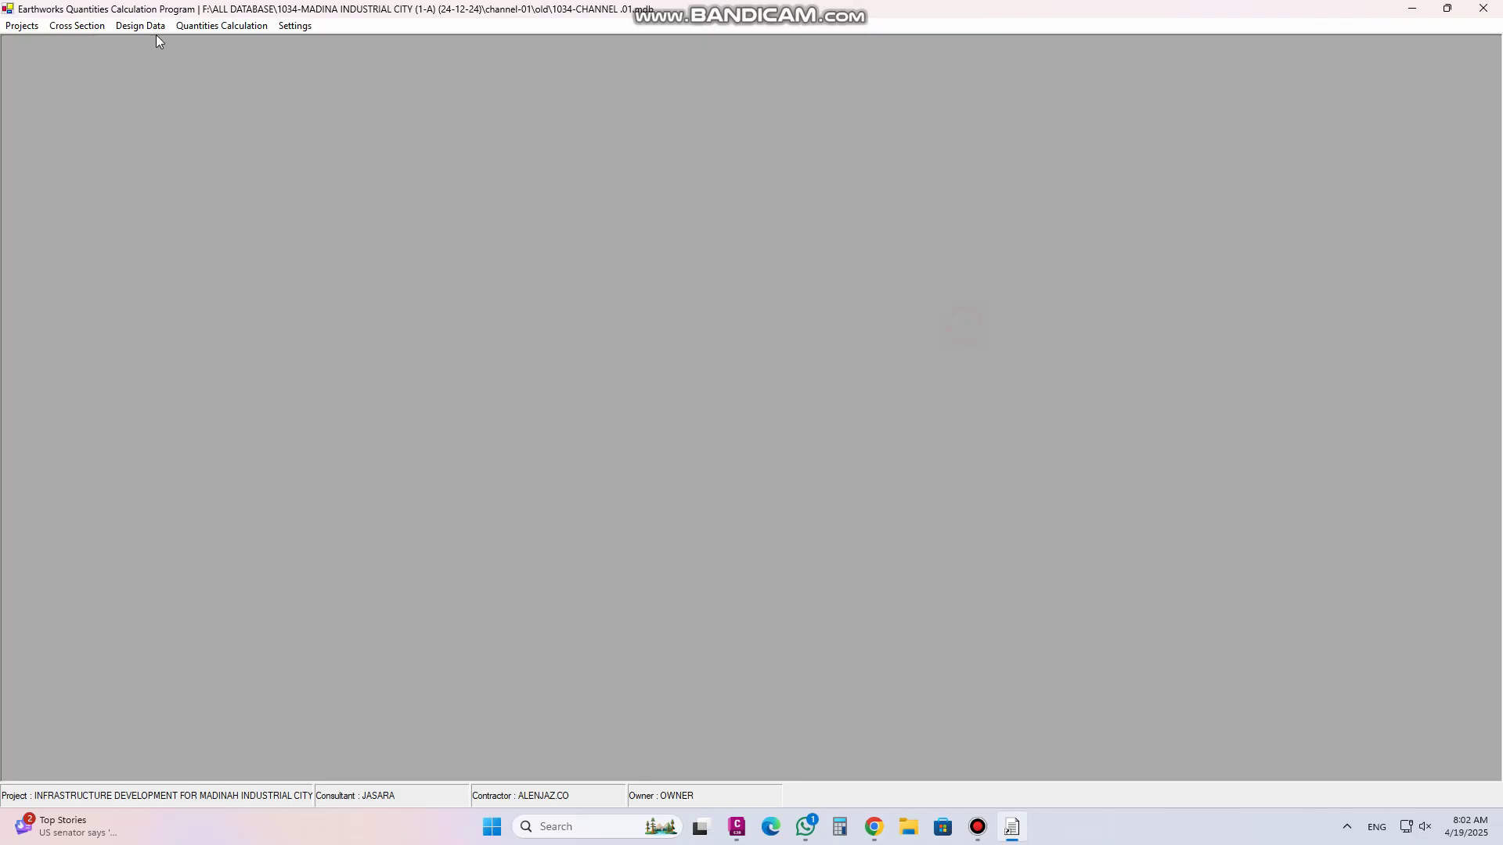
Open the Typical Section Definition form and load the channel-01 section
left_click(142, 26)
mouse_move(235, 44)
left_click(344, 43)
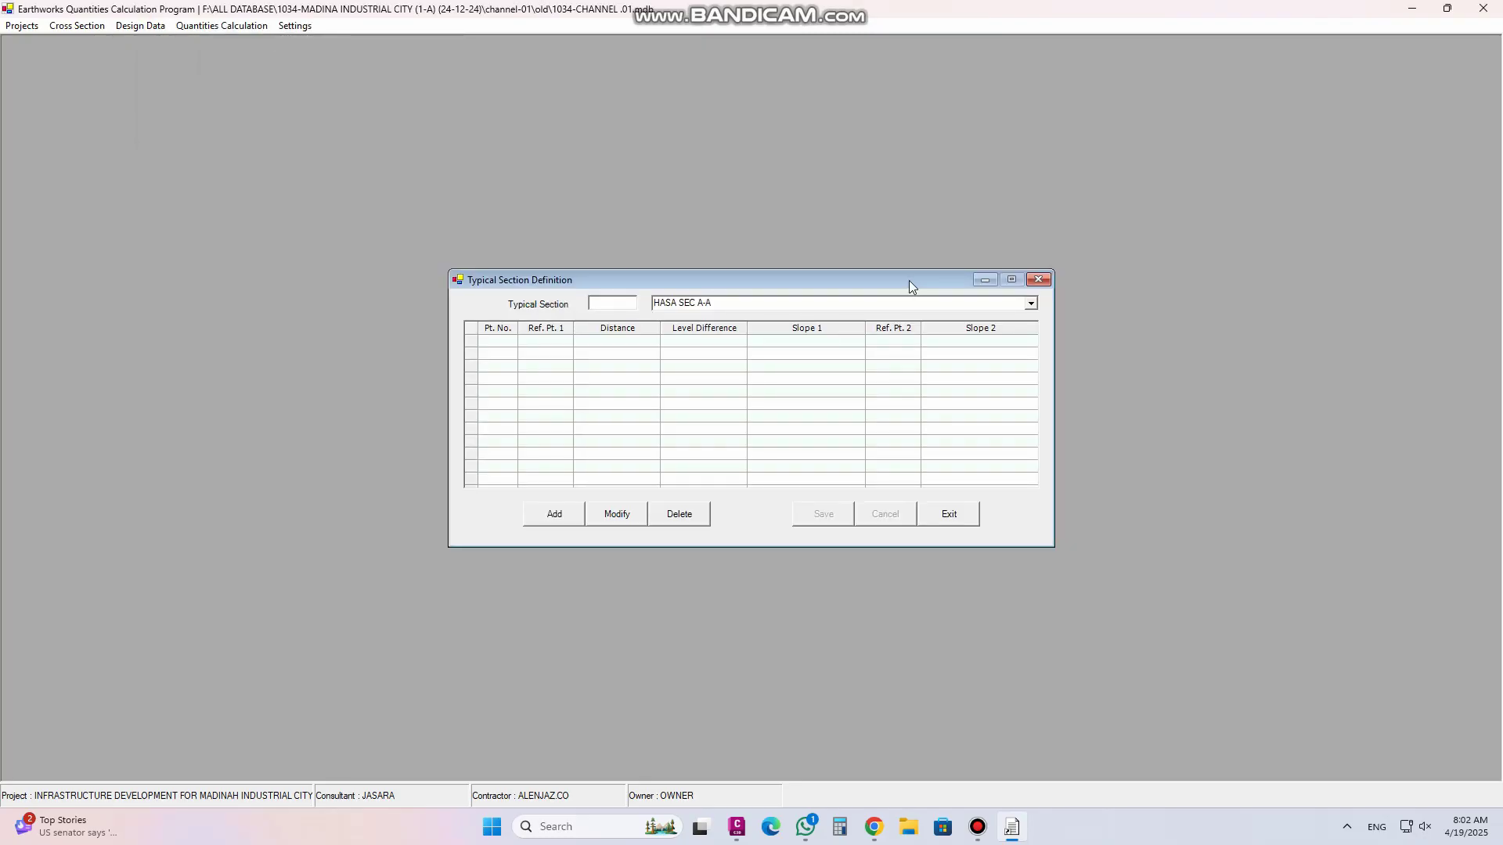
left_click(1032, 305)
scroll(1033, 376, "down", 3)
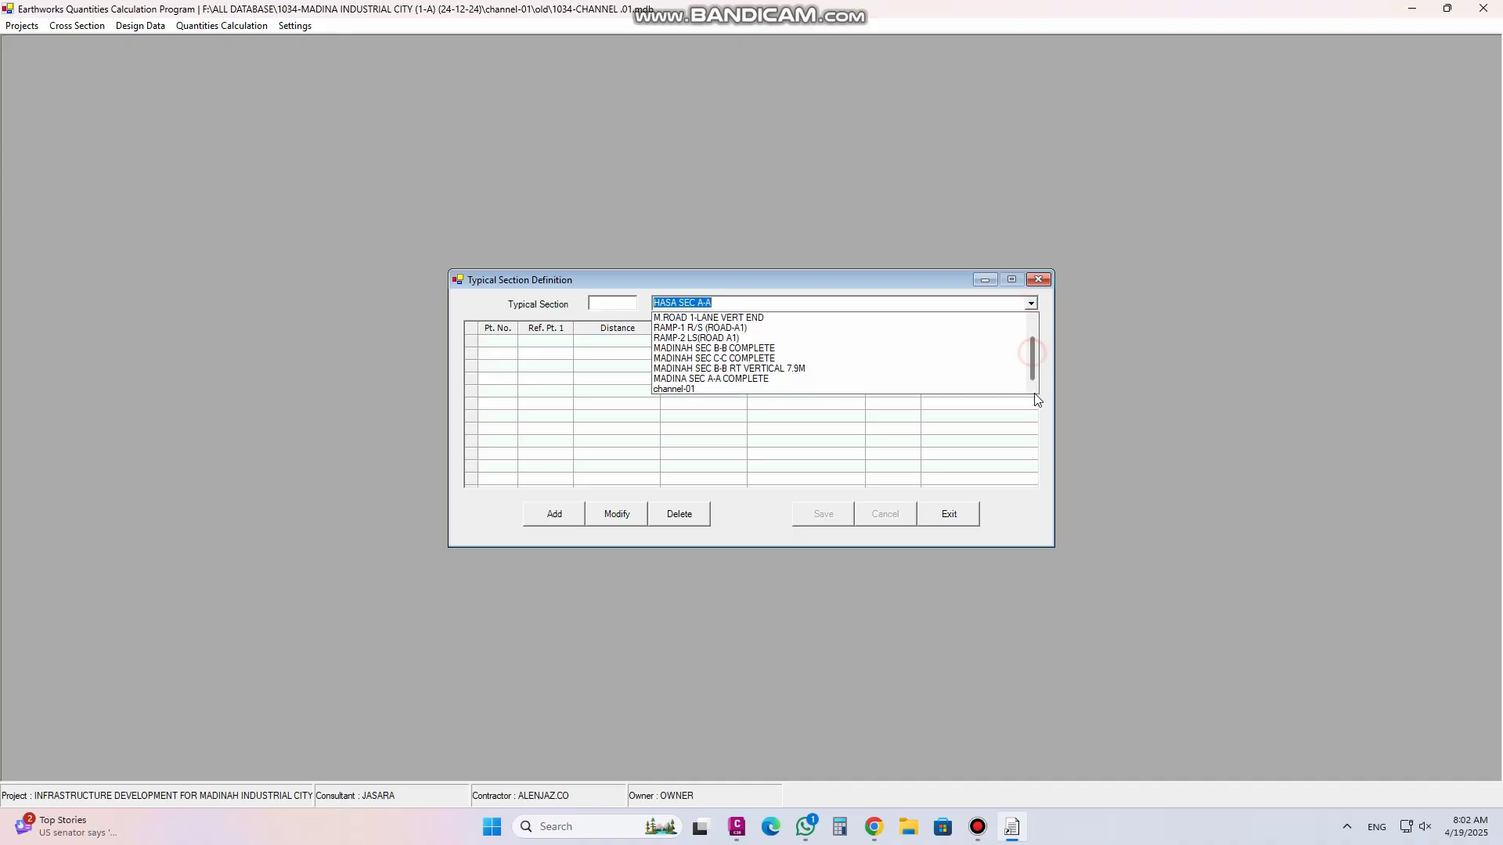
left_click(710, 389)
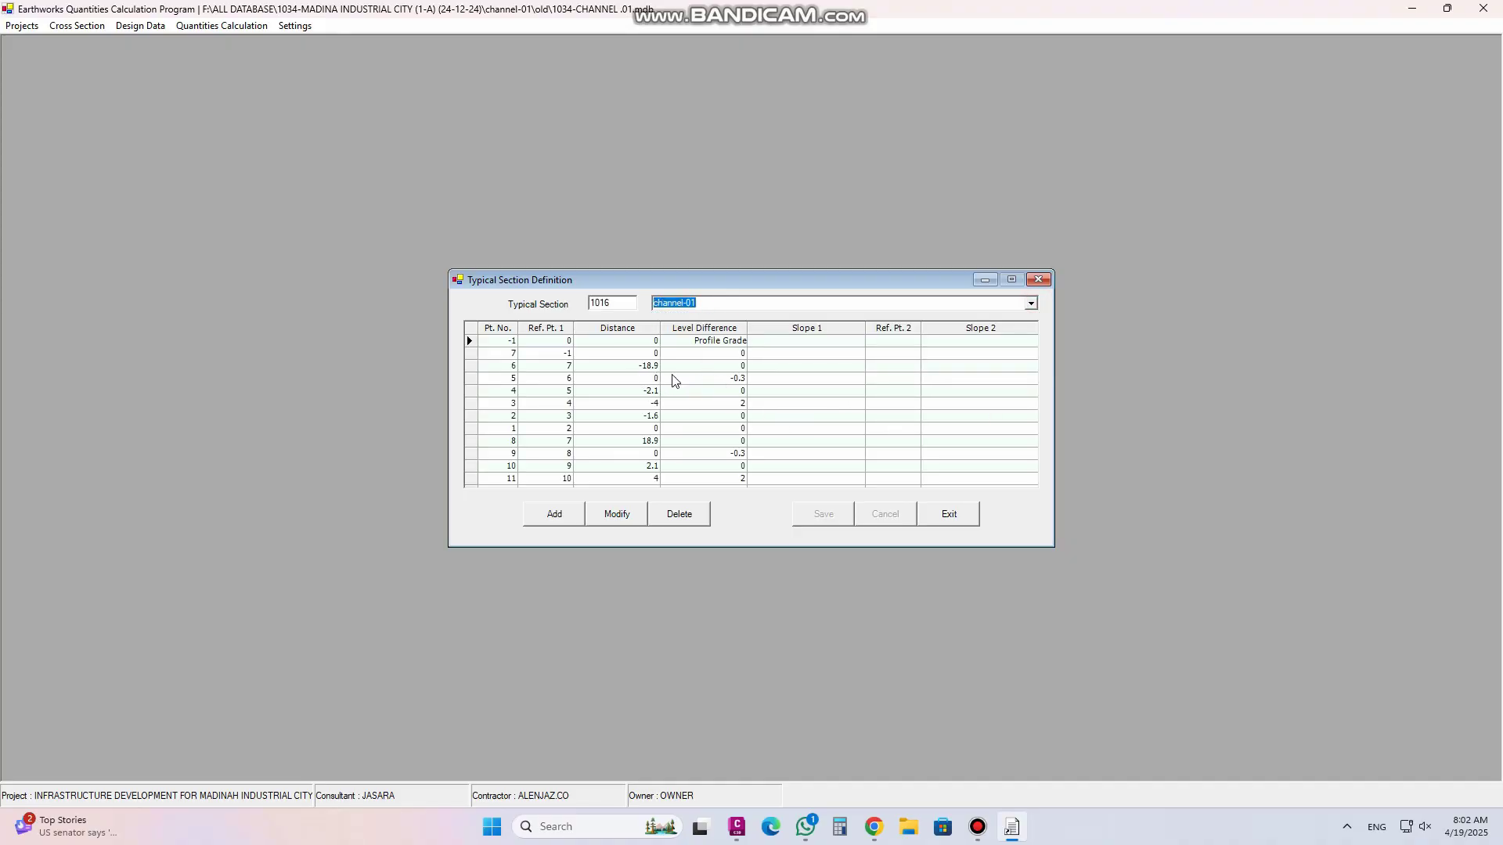
Switch to Civil 3D and examine the distance from centre point 7 to point 8 in the x-sec drawing
left_click(737, 827)
left_click(638, 750)
scroll(783, 438, "down", 3)
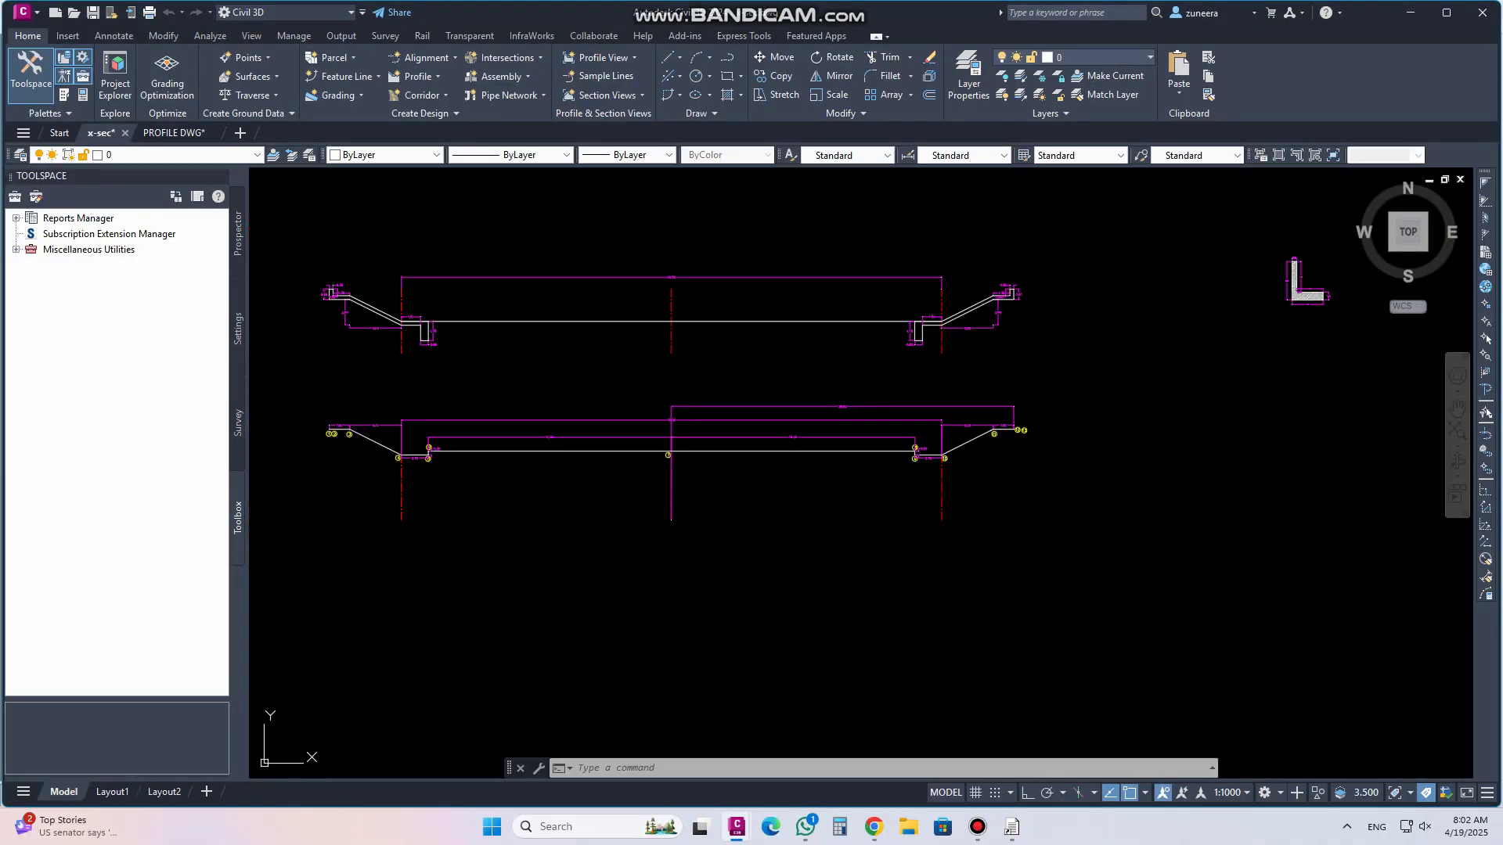
scroll(799, 440, "up", 5)
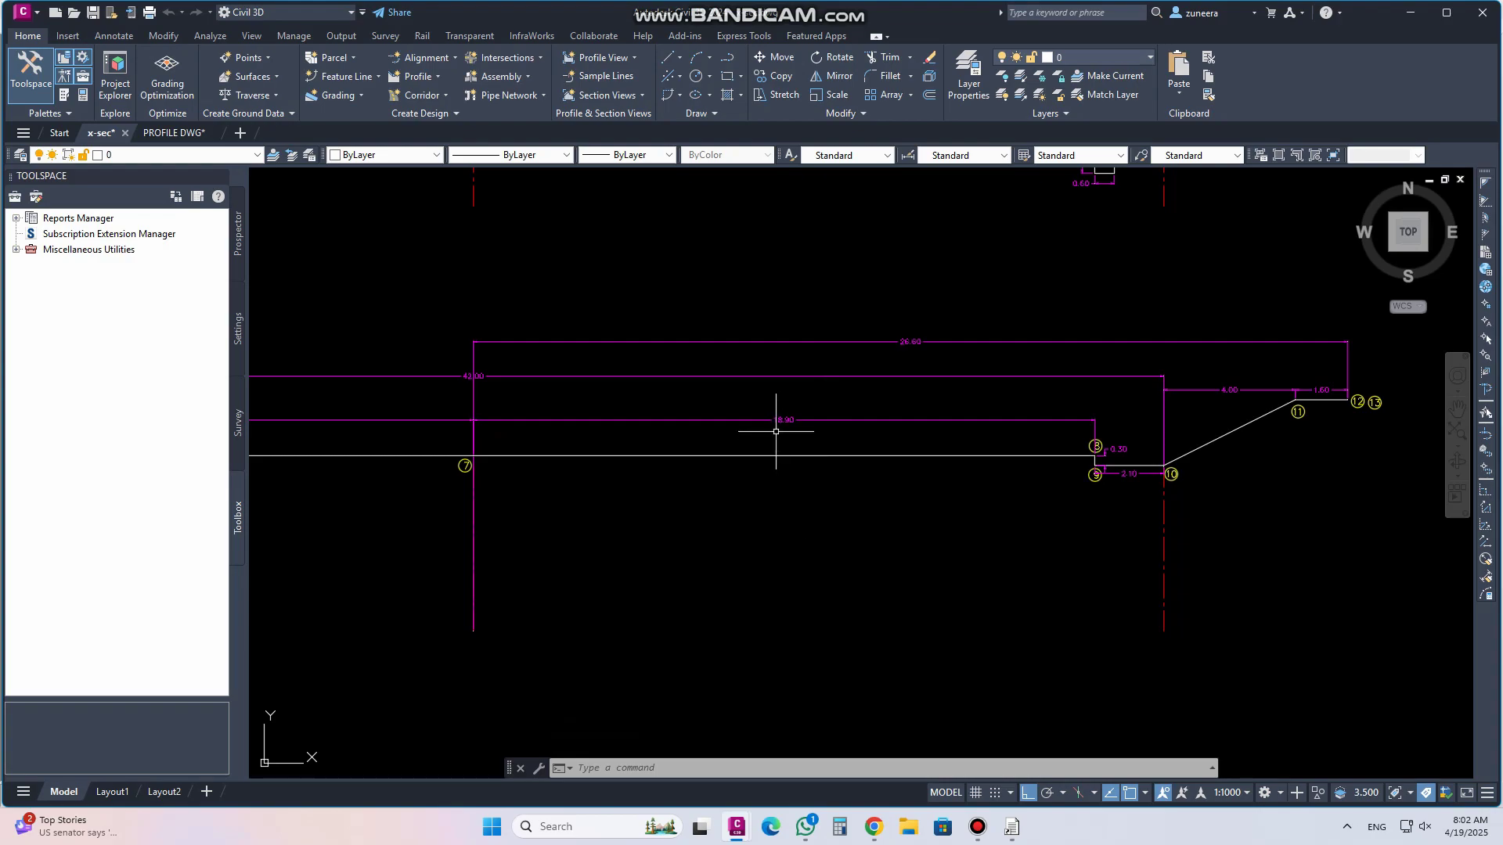
scroll(776, 433, "up", 4)
In the earthworks program, try Var1 as the distance of point 6 in channel-01, discard the change and close the form
left_click(1009, 830)
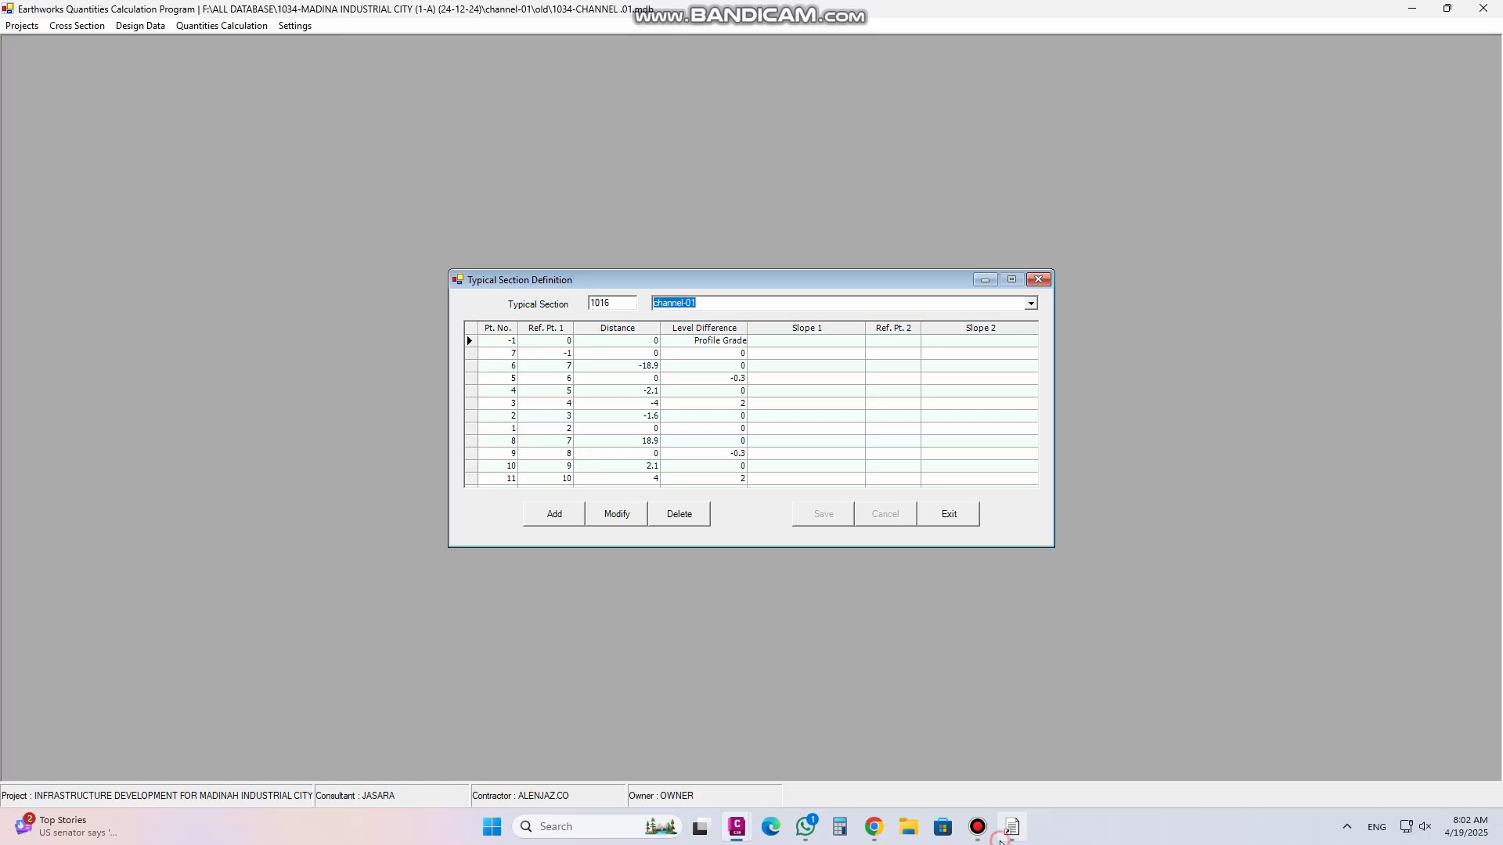
left_click(630, 366)
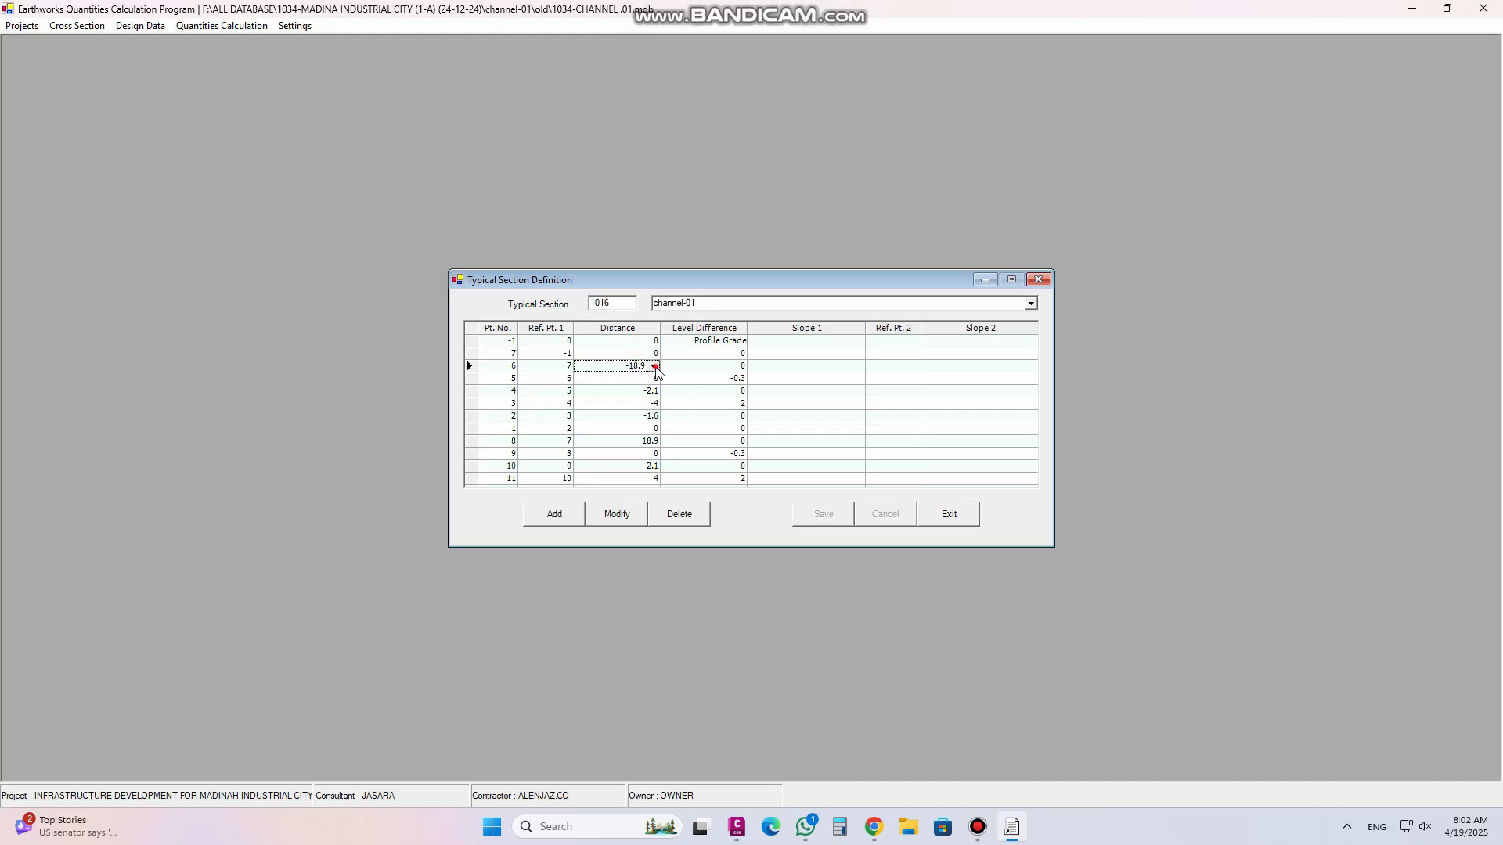
left_click(618, 513)
left_click(653, 366)
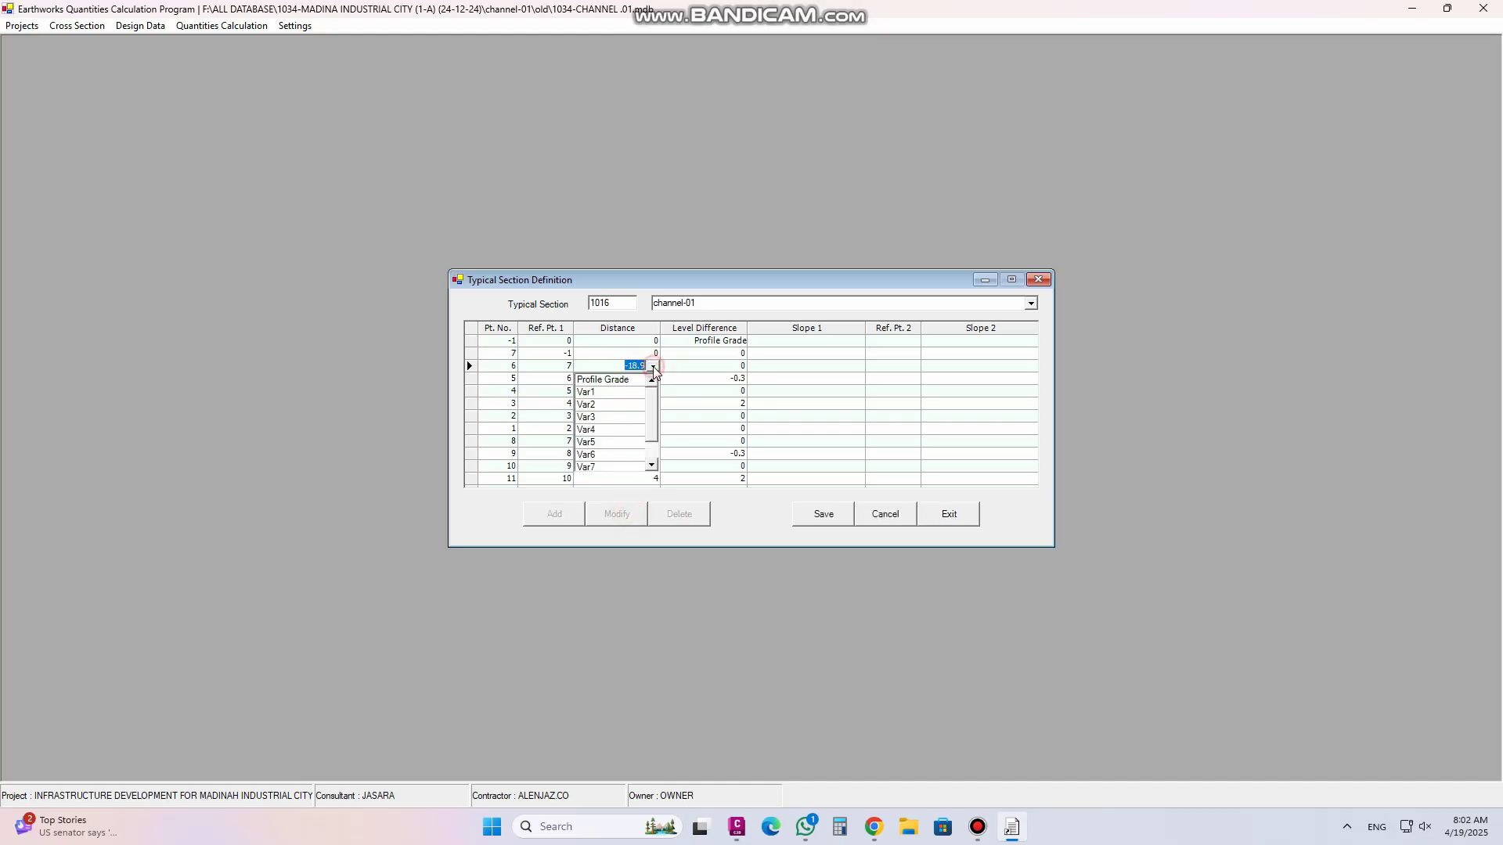
left_click(611, 393)
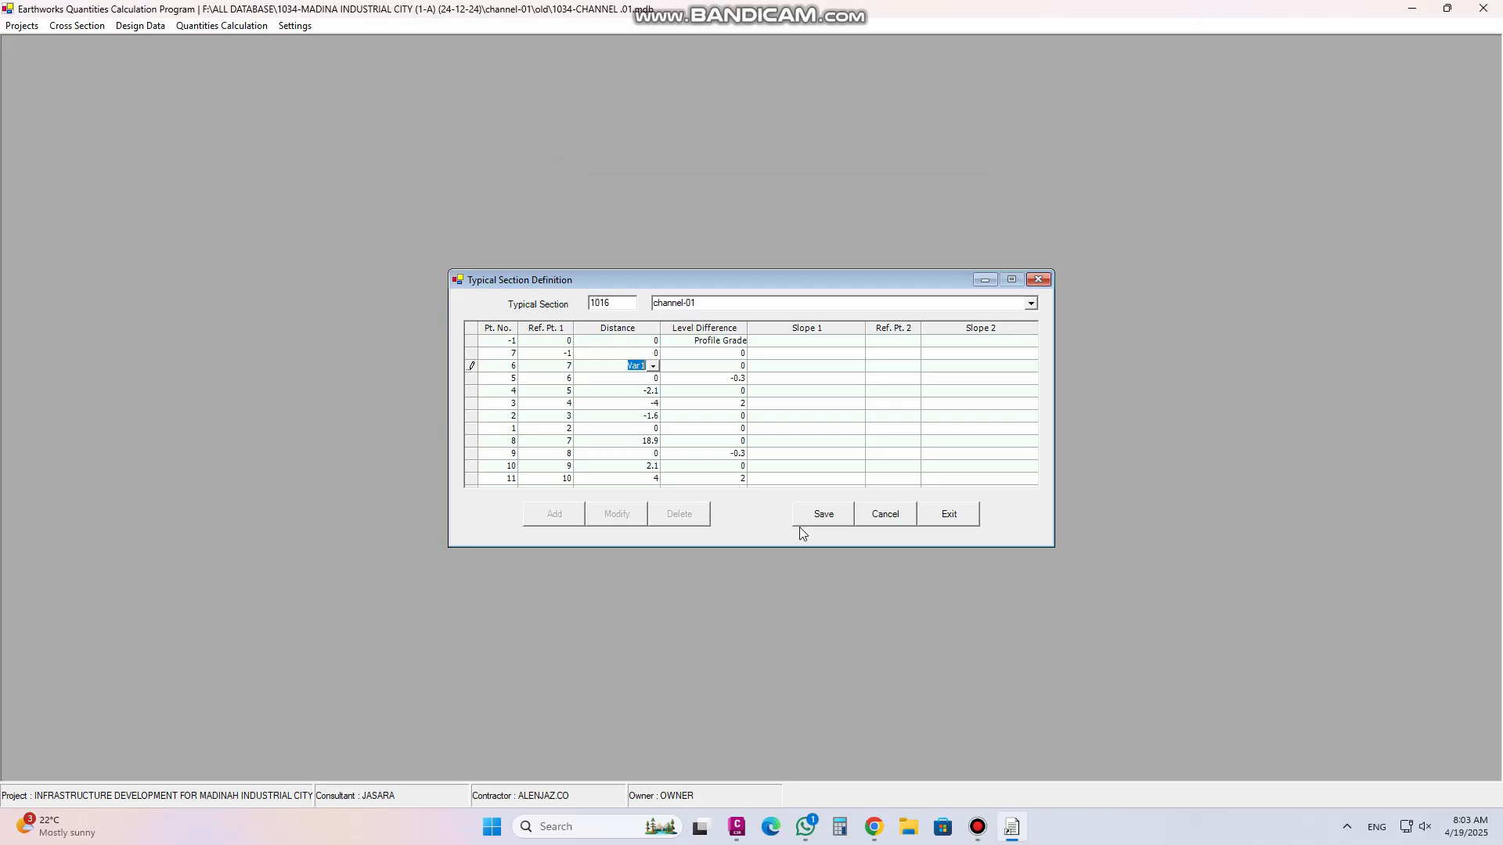
left_click(889, 522)
left_click(949, 517)
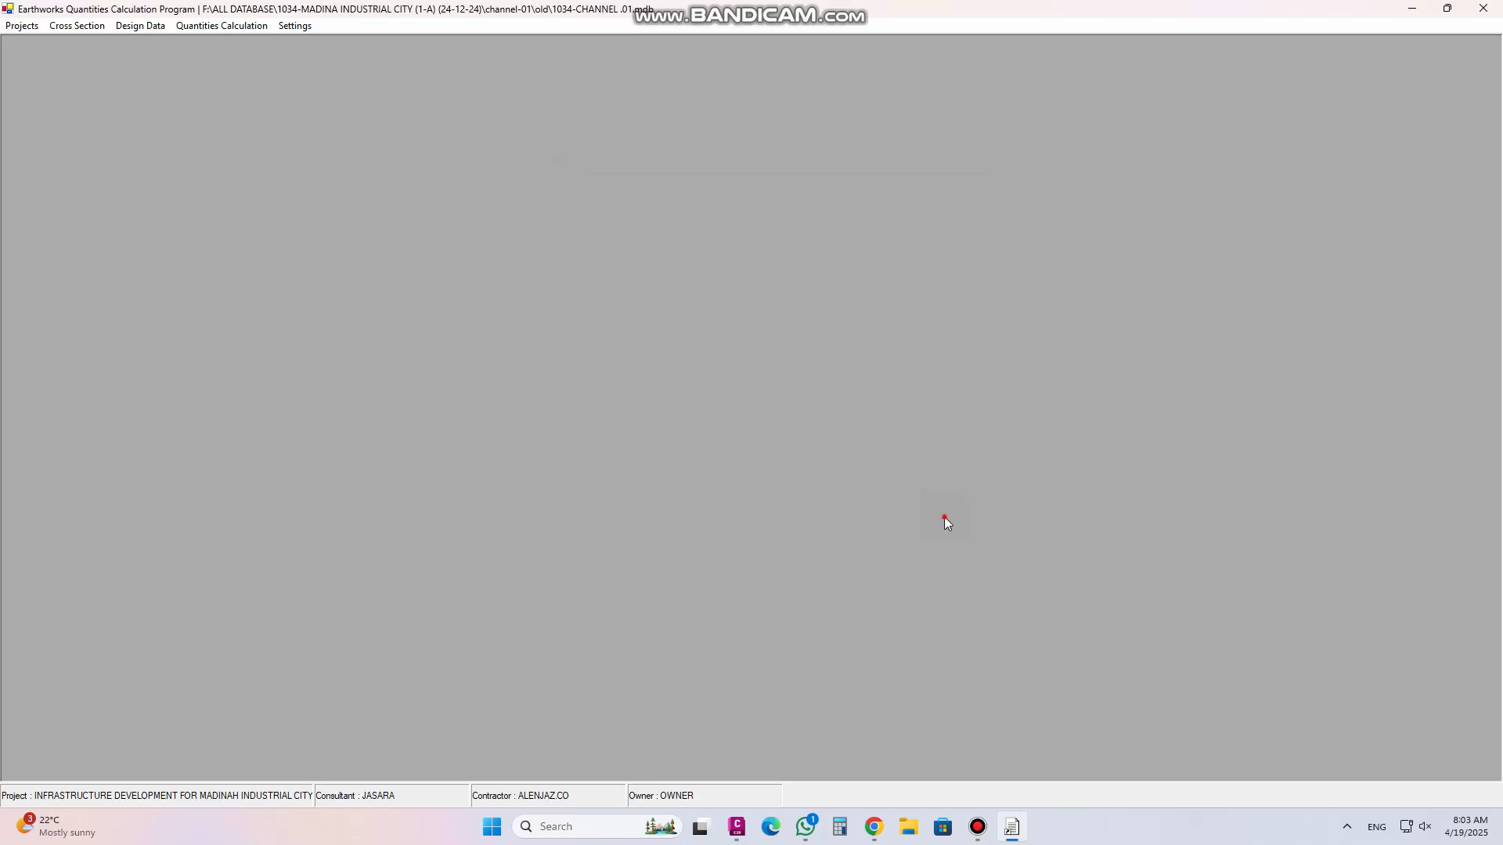
Try a Var1 entry starting at station 0 in the Variables Entry form, and exit without generating values
left_click(141, 26)
mouse_move(190, 117)
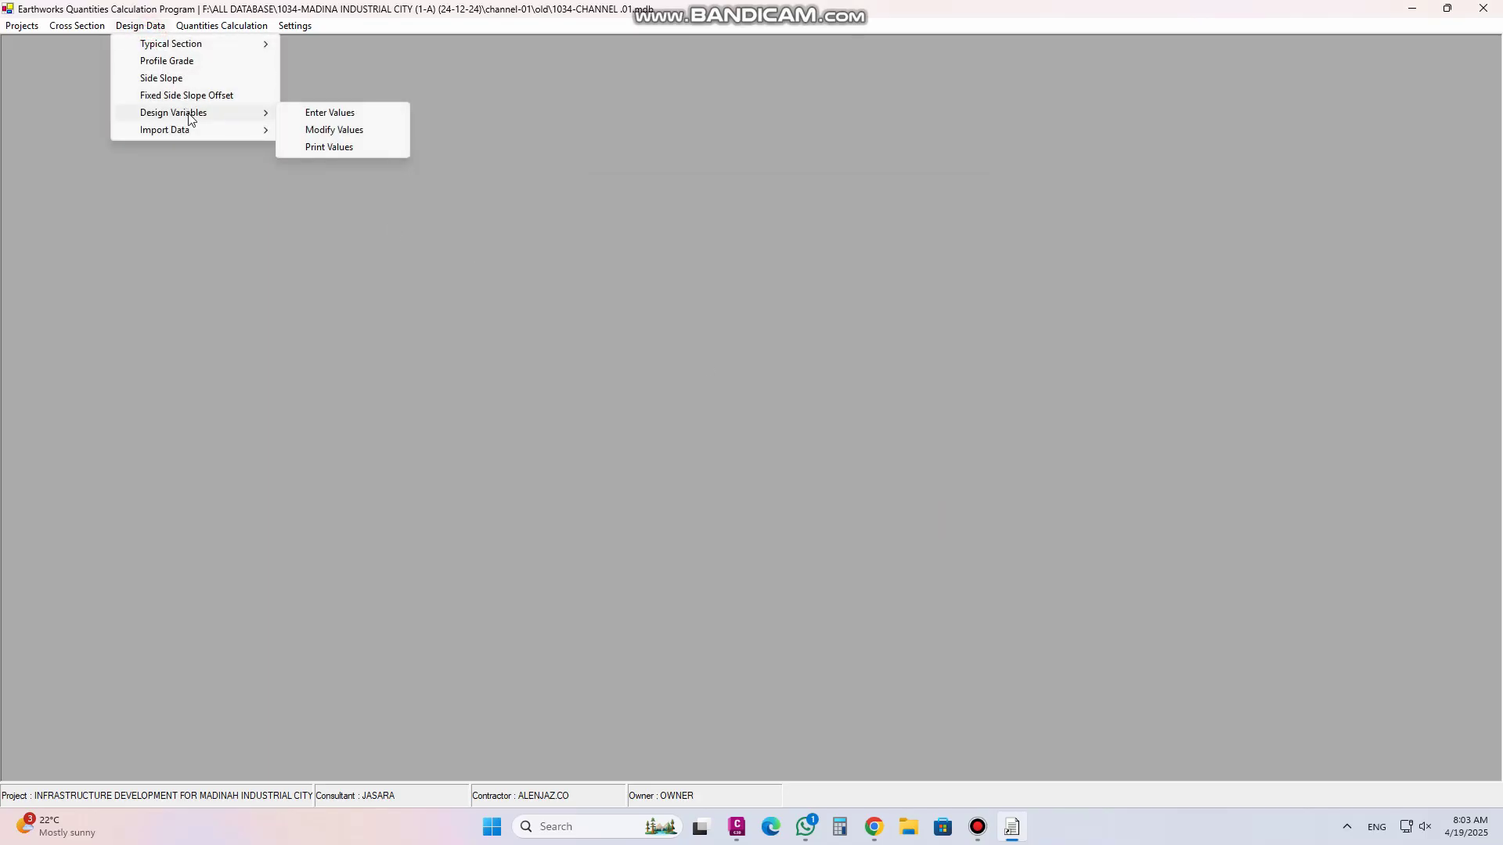
left_click(354, 115)
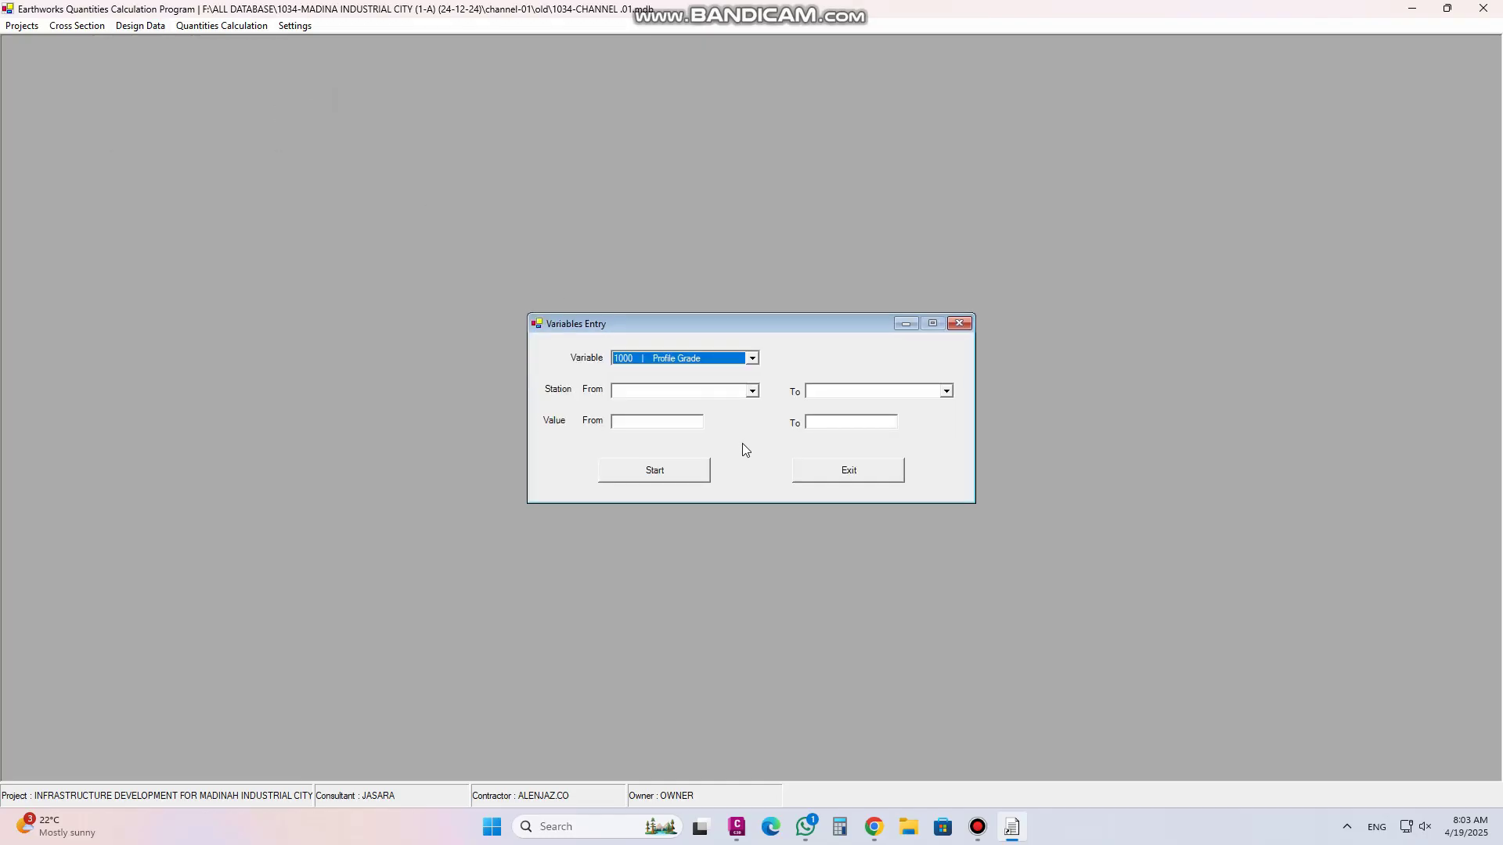
left_click(758, 365)
left_click(674, 452)
left_click(752, 389)
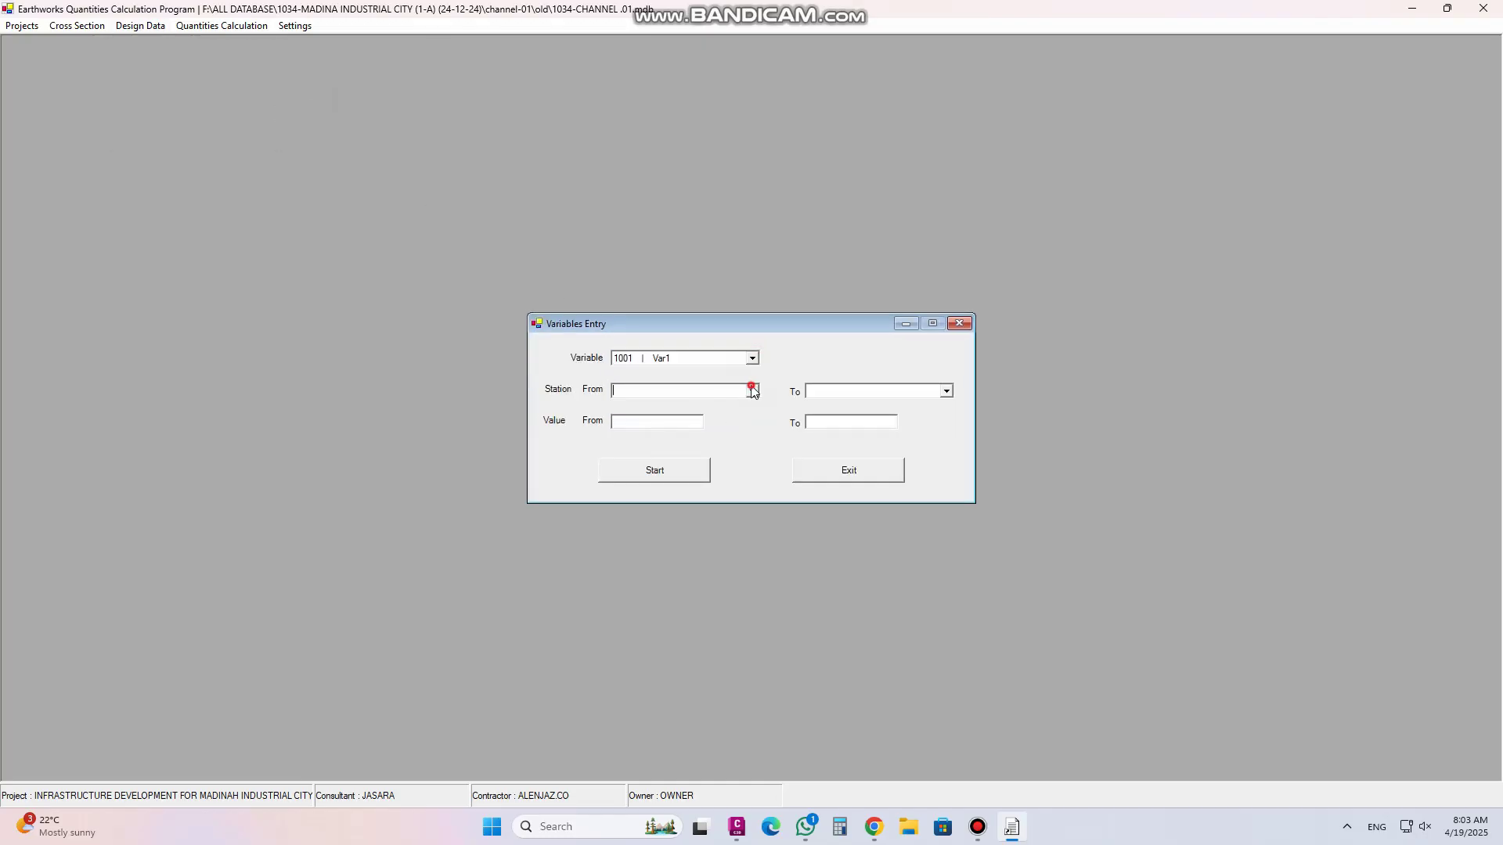
left_click(671, 405)
left_click(946, 391)
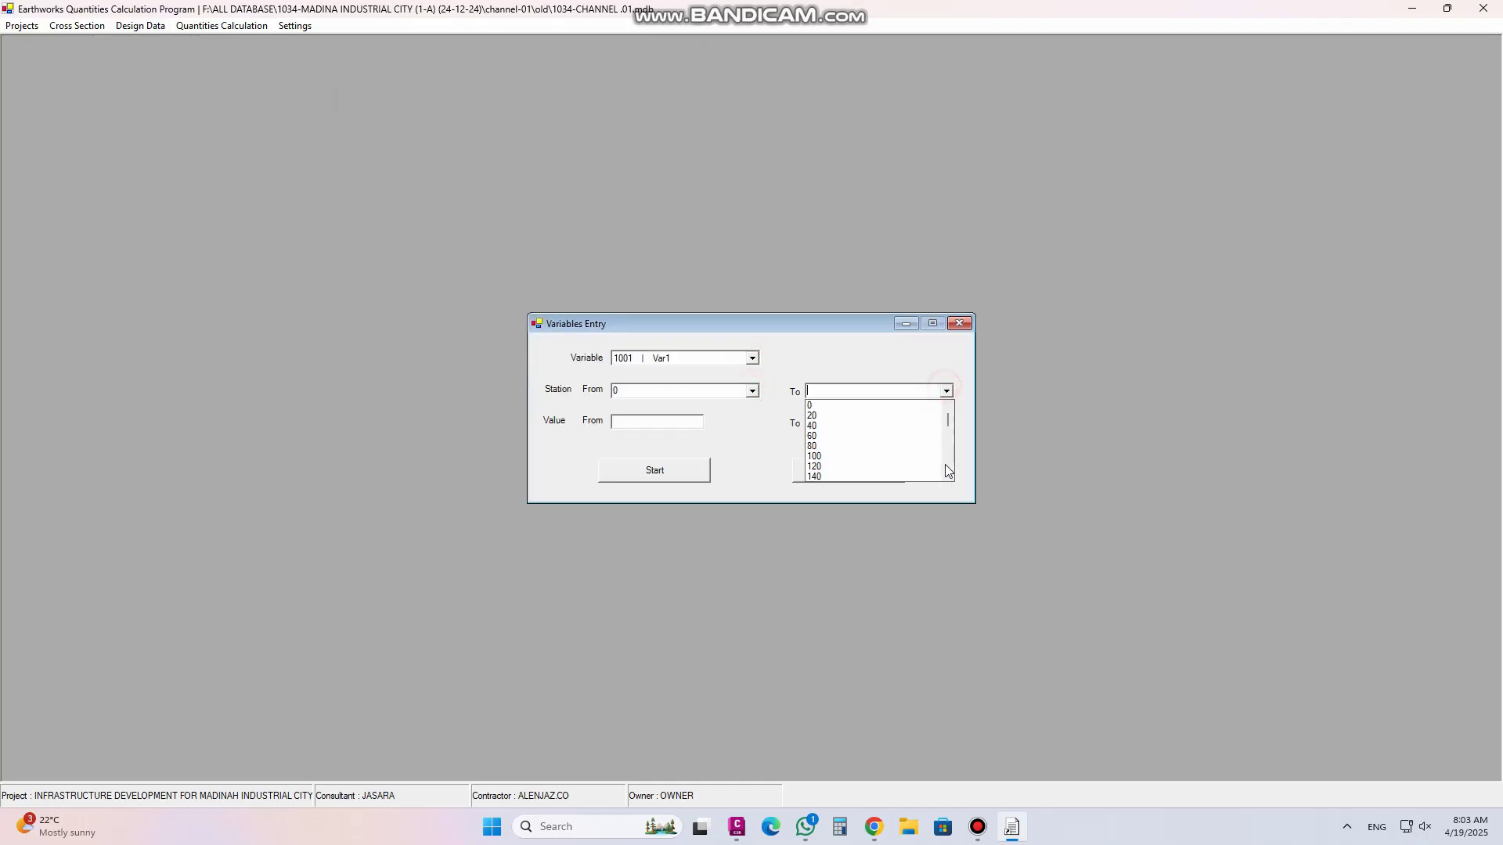
left_click(860, 479)
left_click(797, 464)
Open the Modify Variables Values form for Var1, enable editing of its station values, and close the form
left_click(144, 29)
mouse_move(183, 120)
left_click(348, 128)
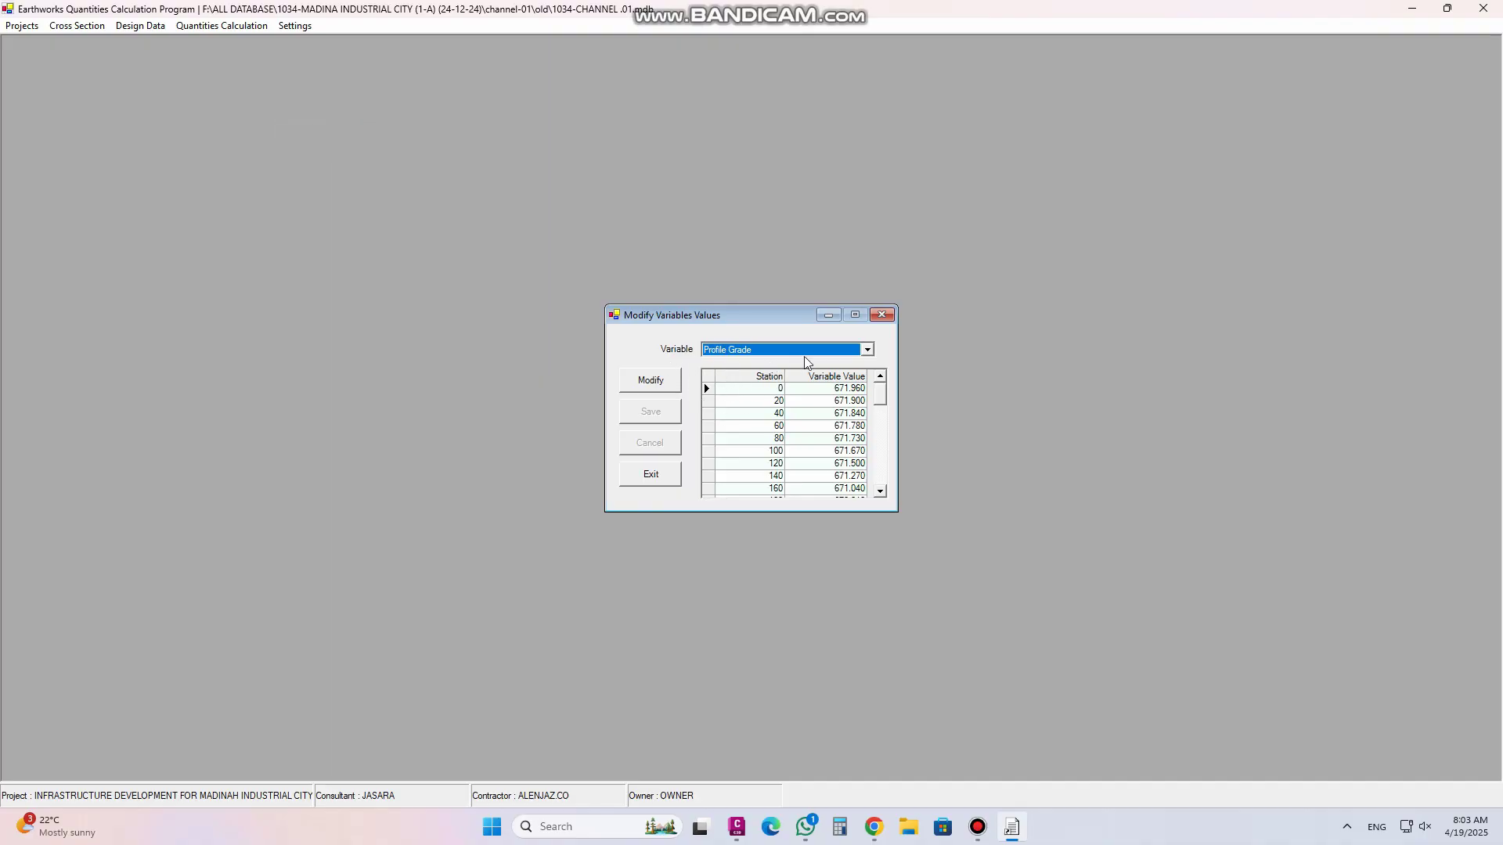
left_click(867, 350)
left_click(764, 432)
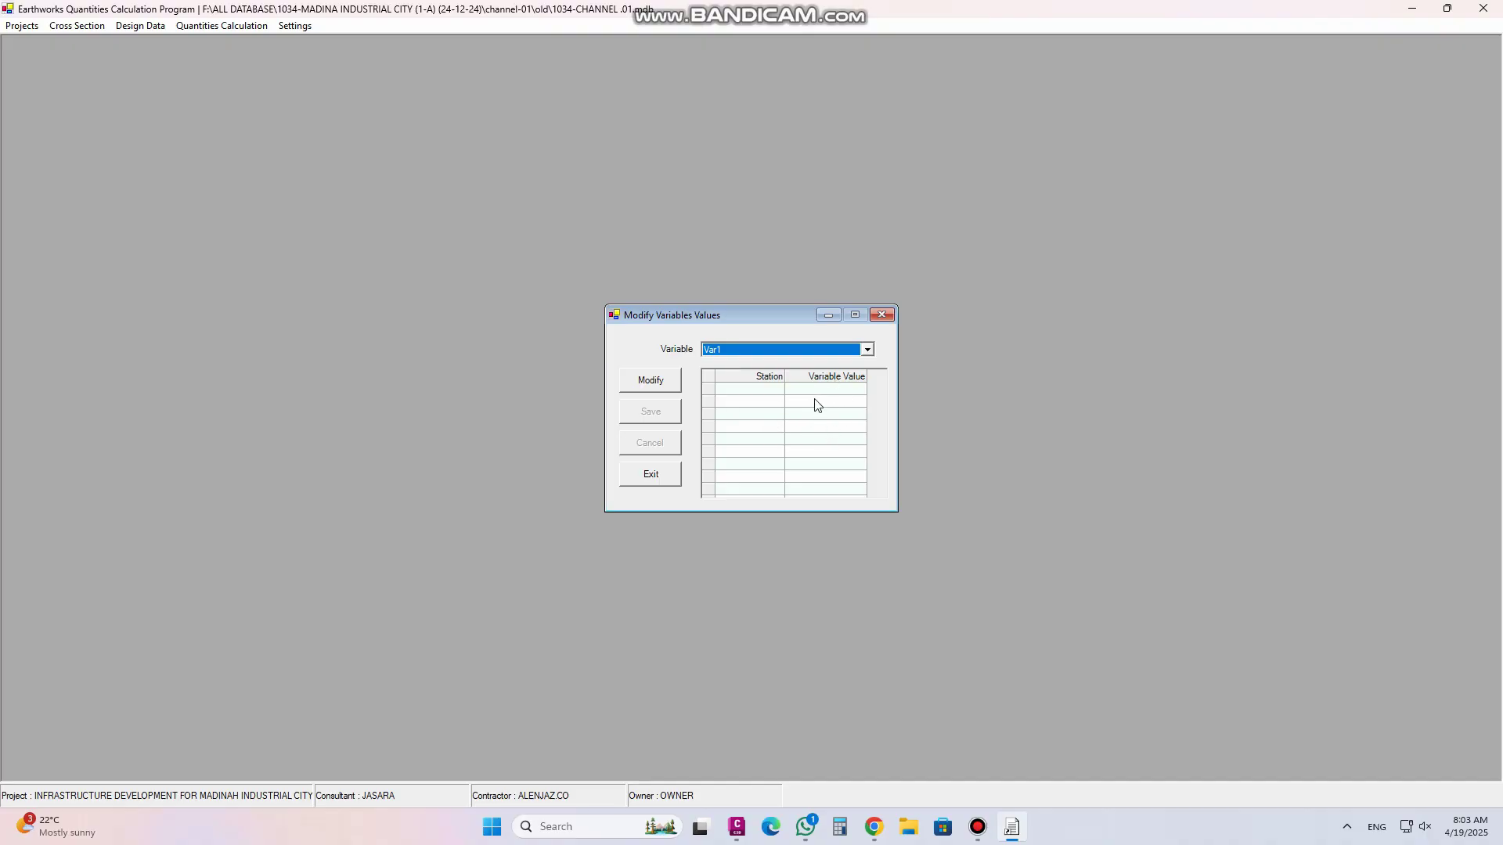
left_click(635, 380)
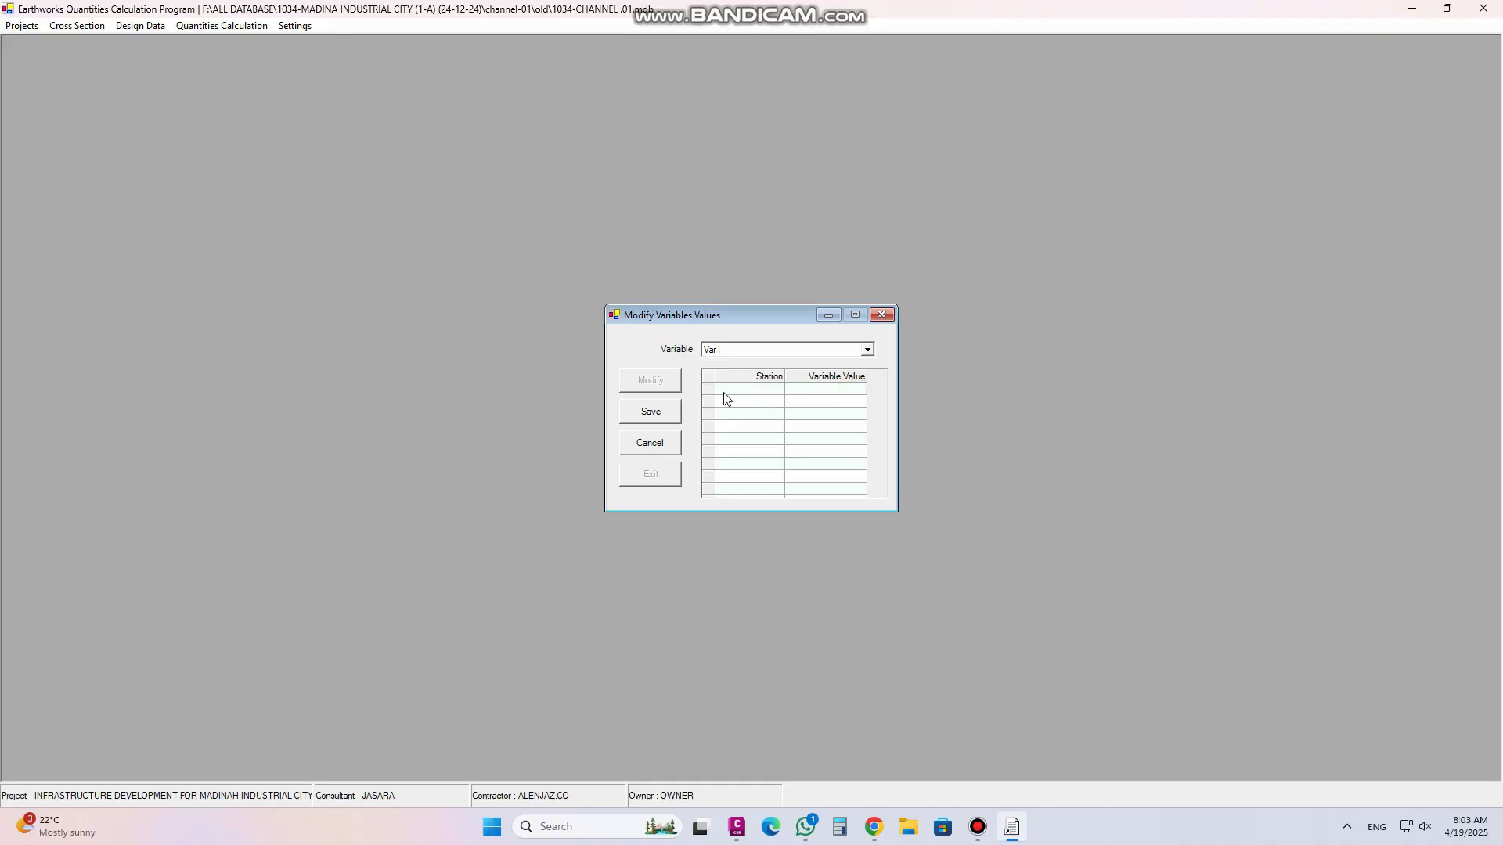
left_click(889, 313)
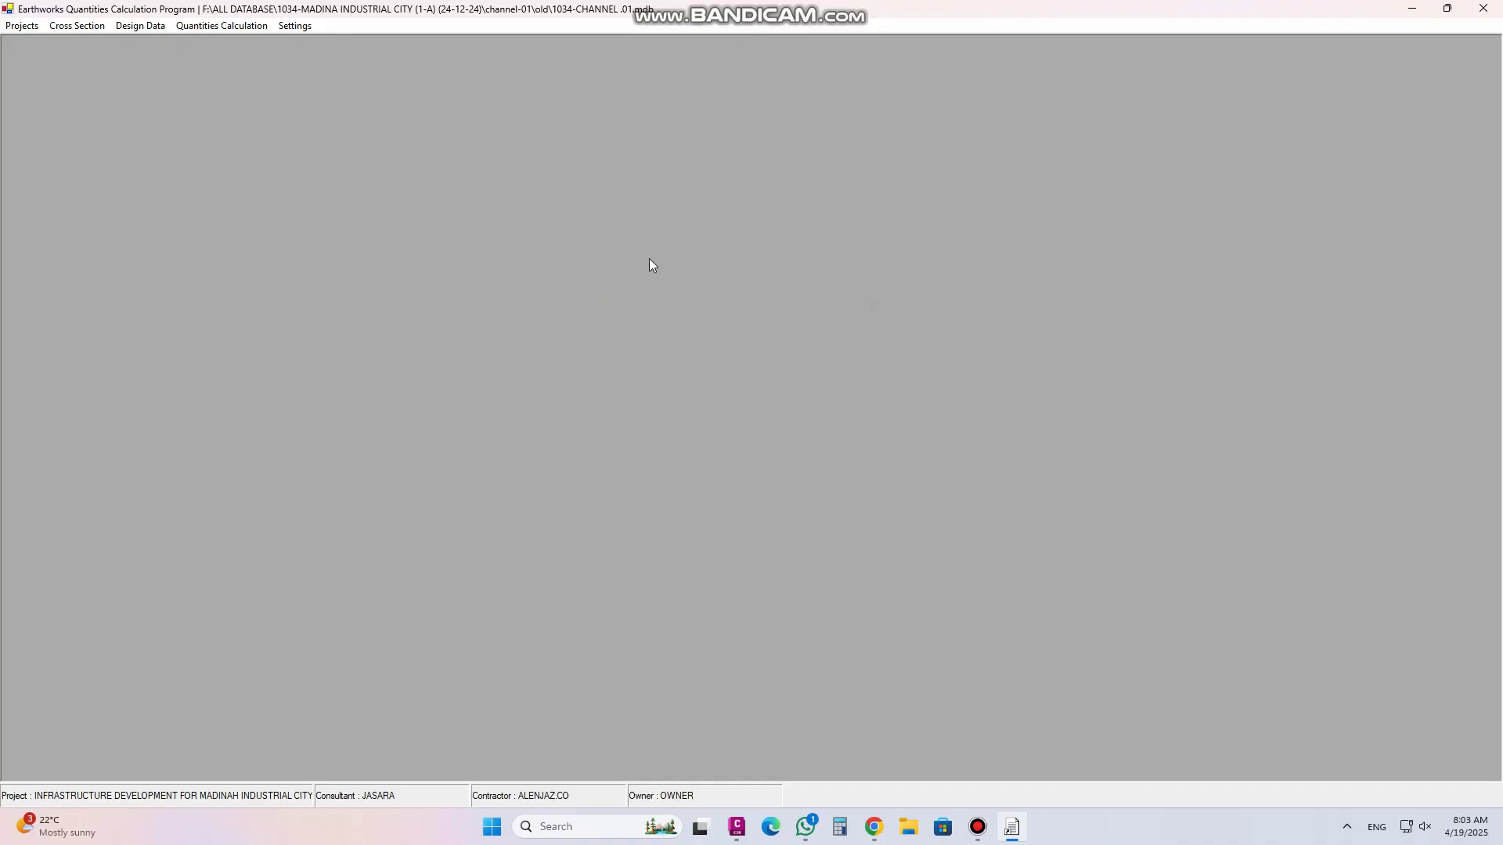